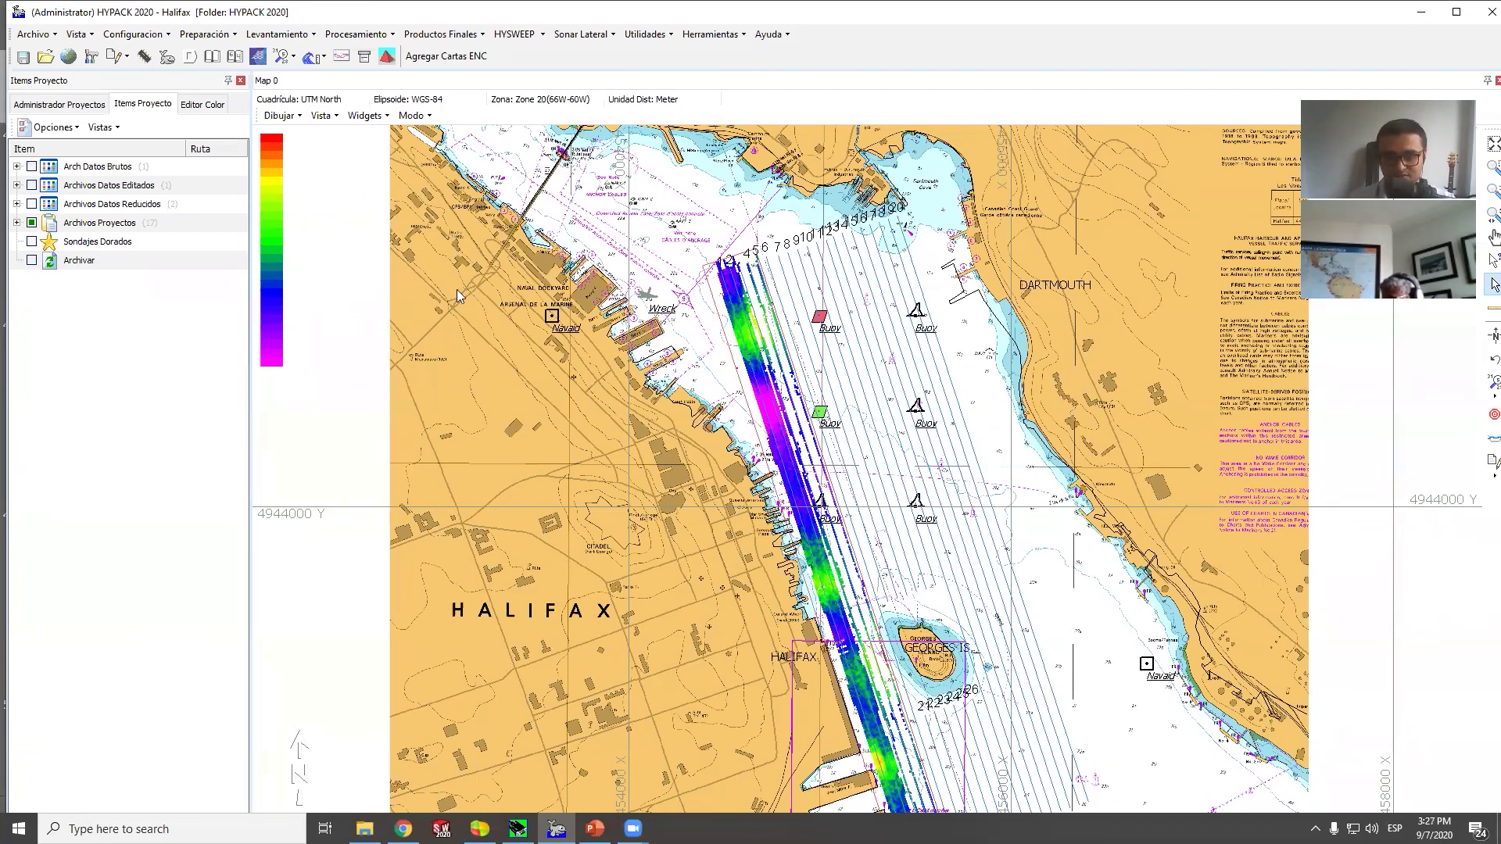
Create a new project named "Ejemplo configuracion" in the HYPACK 2020 project folder
click(66, 102)
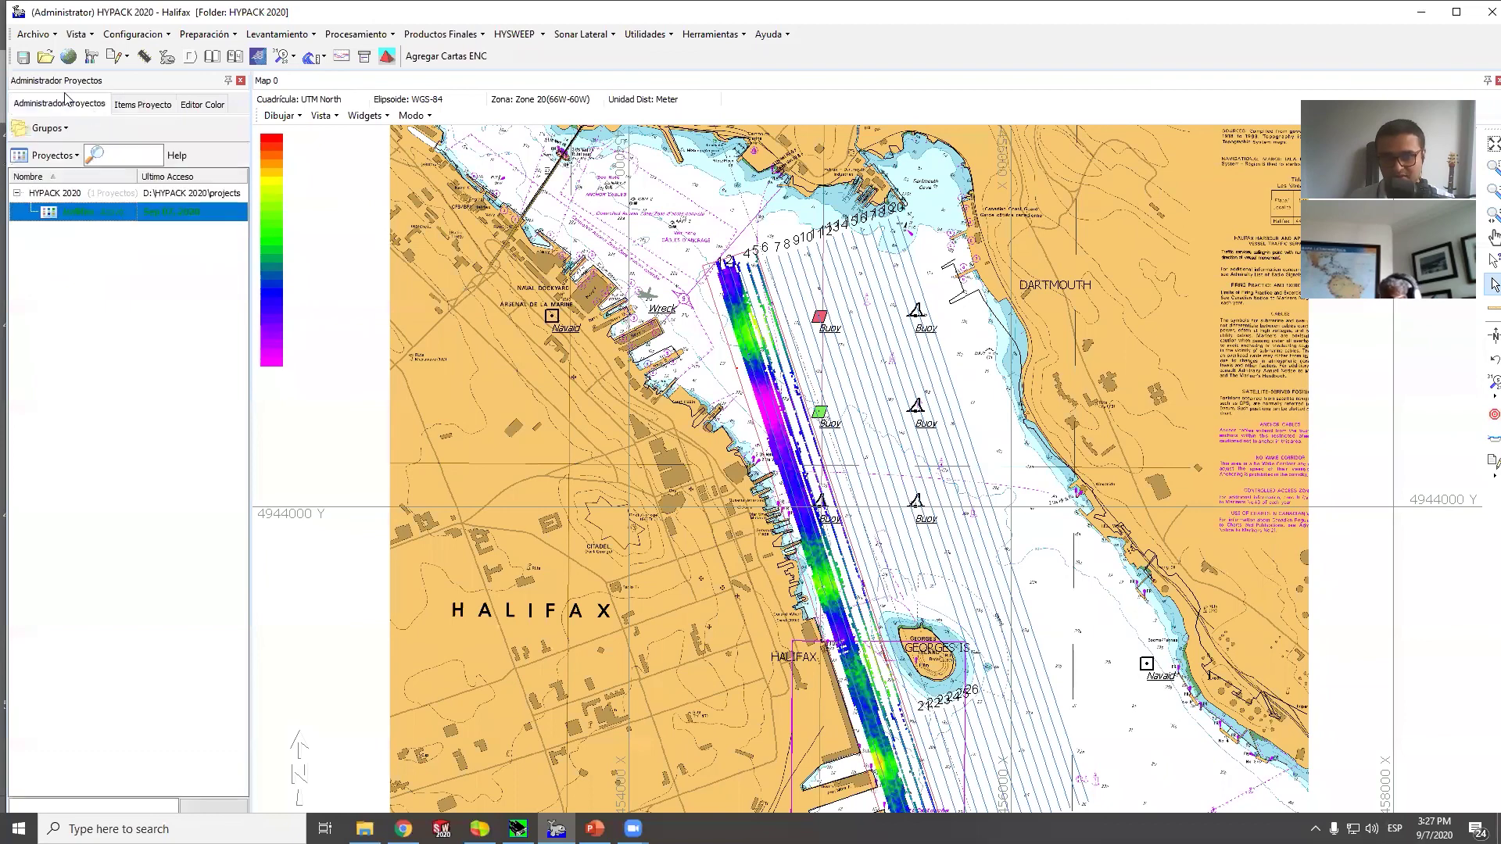
click(47, 35)
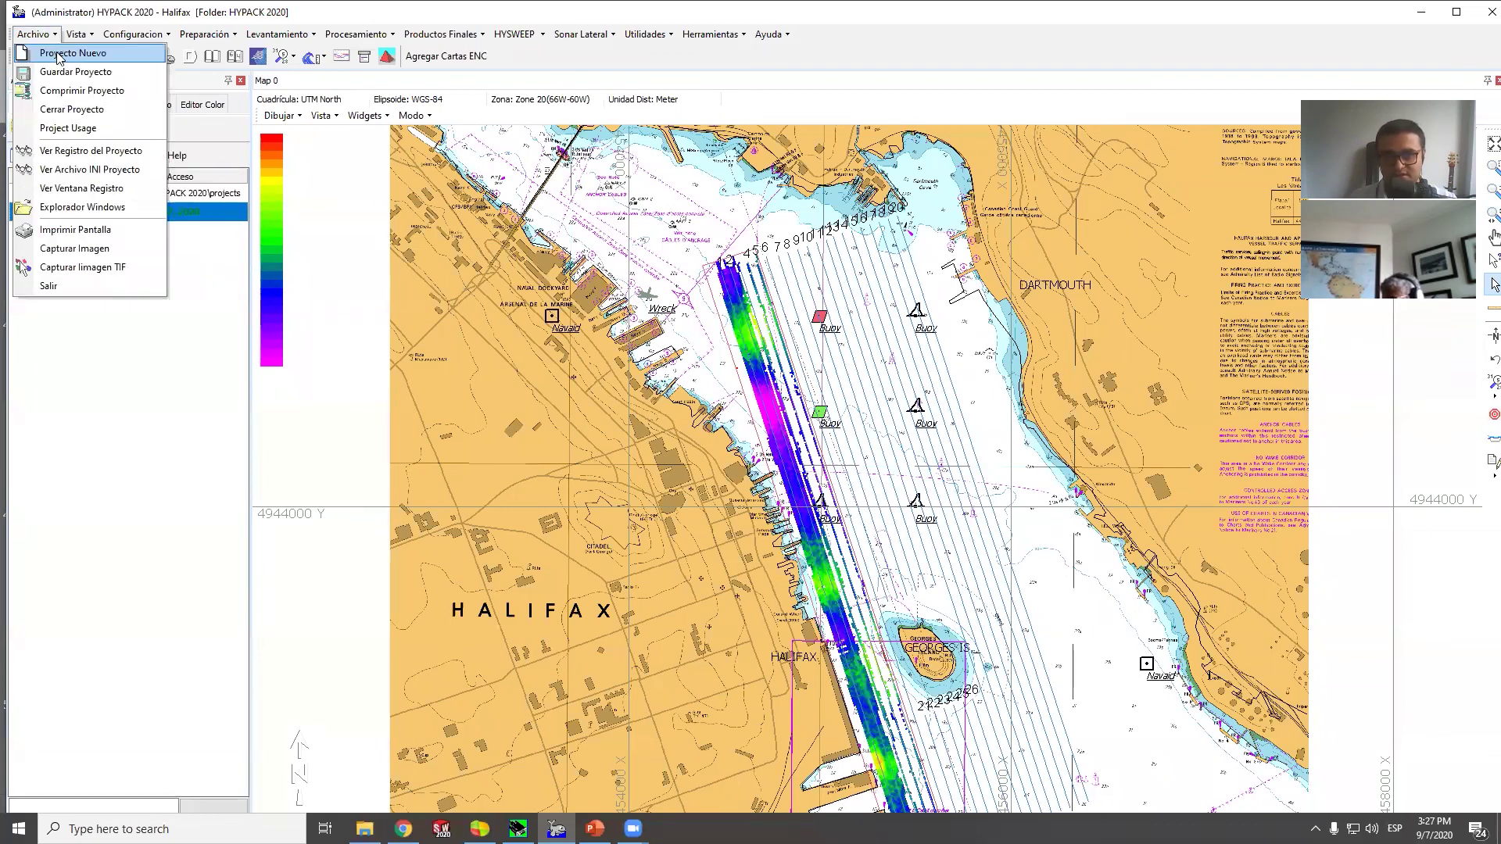
click(59, 54)
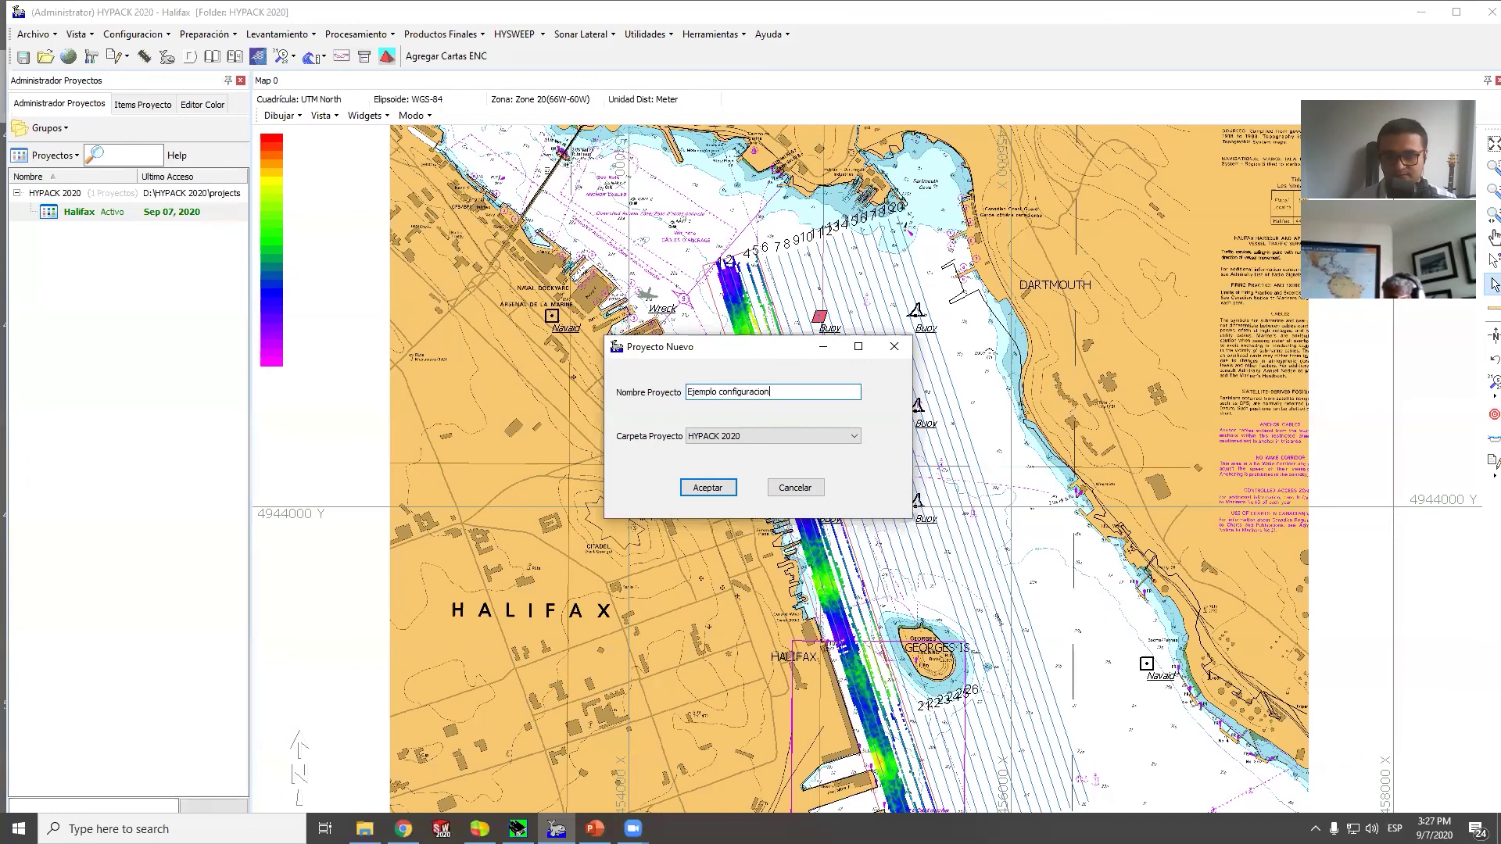
click(707, 487)
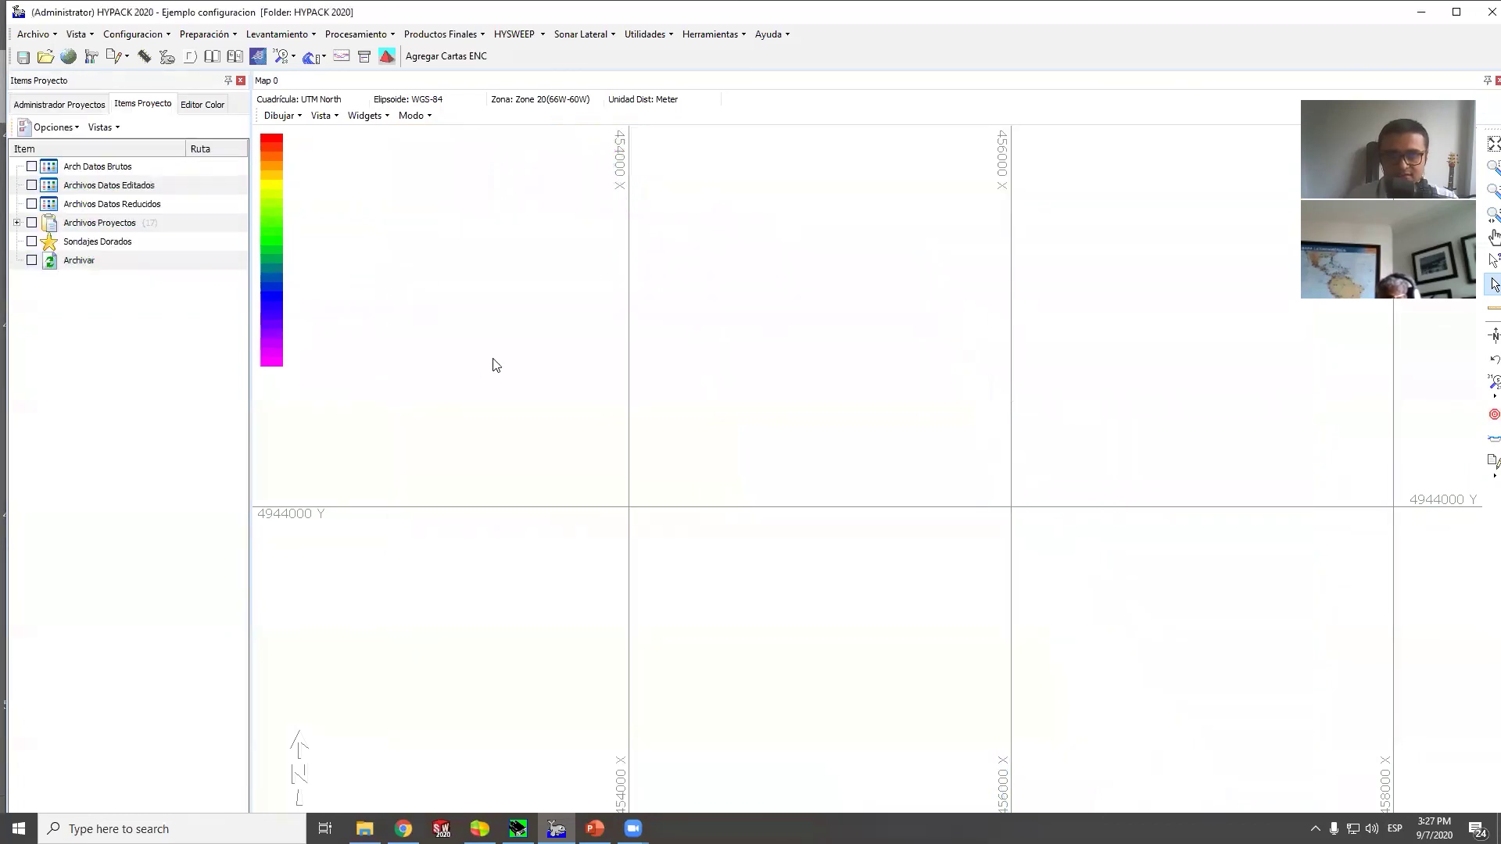
Open the combined hardware setup and start a new, empty equipment configuration
click(145, 57)
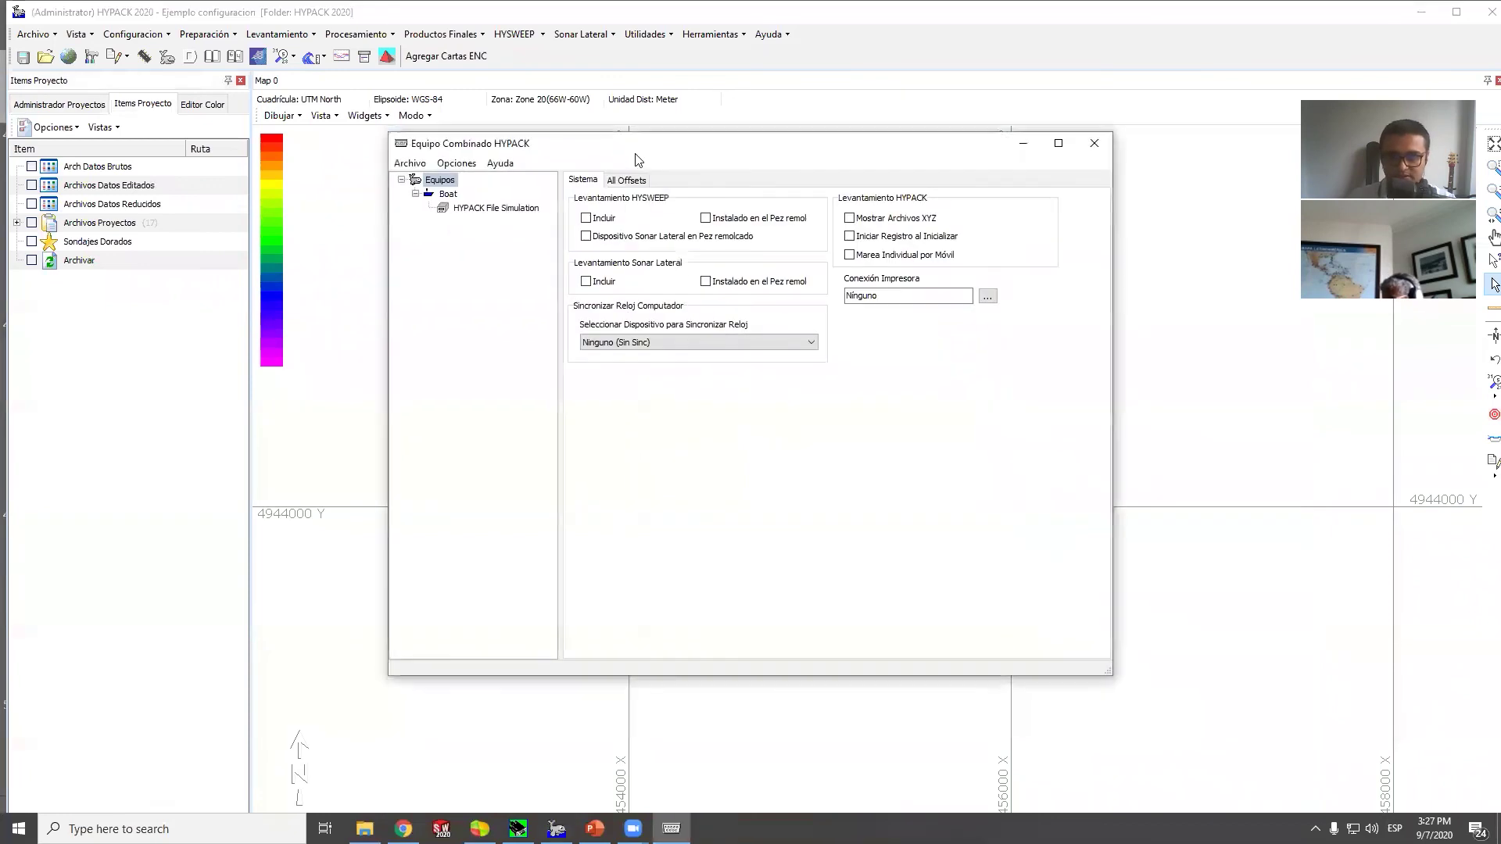
drag(637, 159, 742, 231)
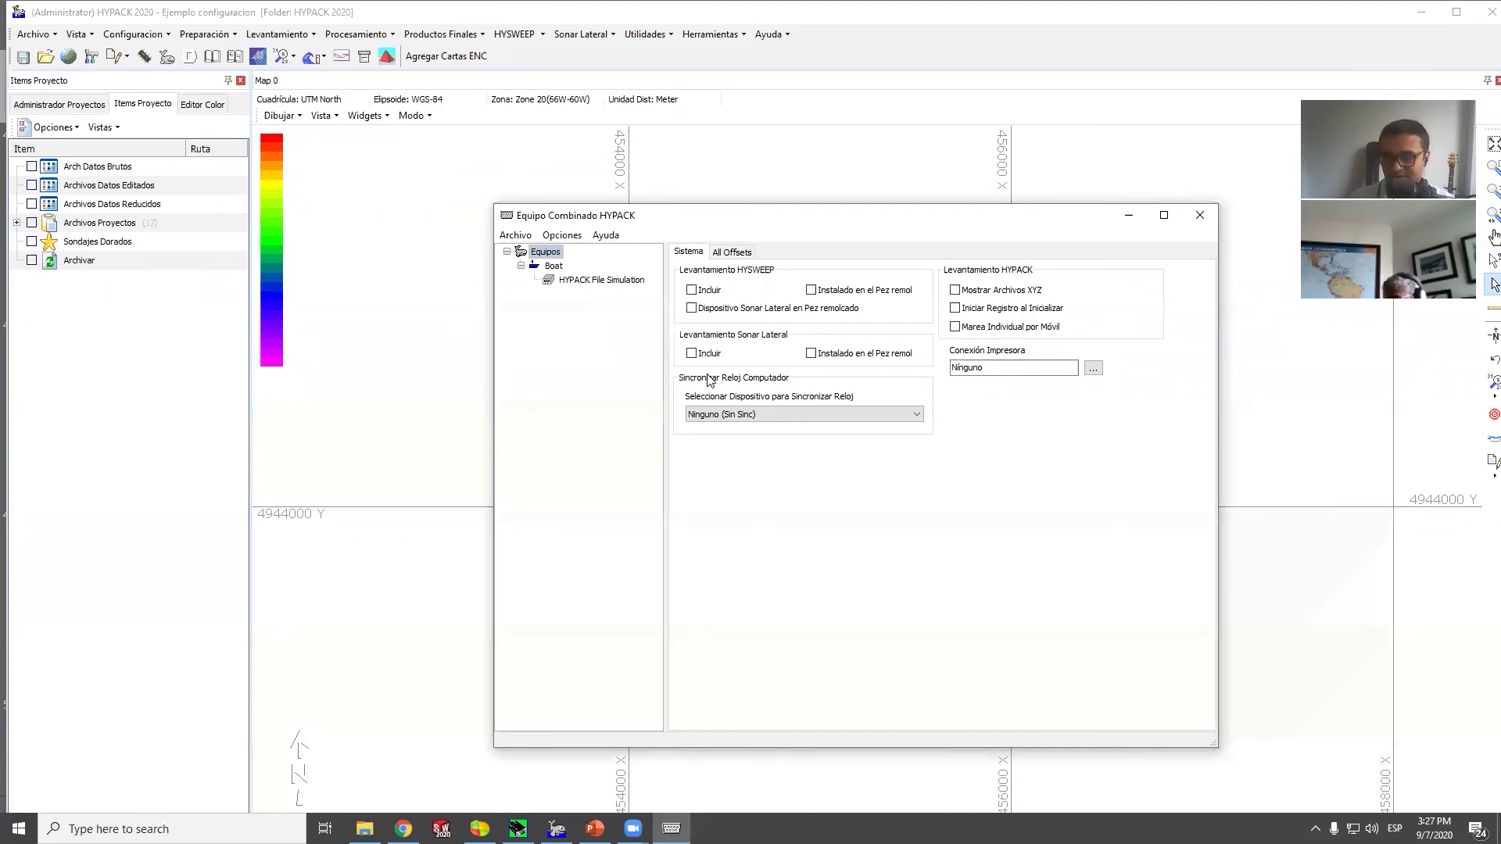
click(516, 235)
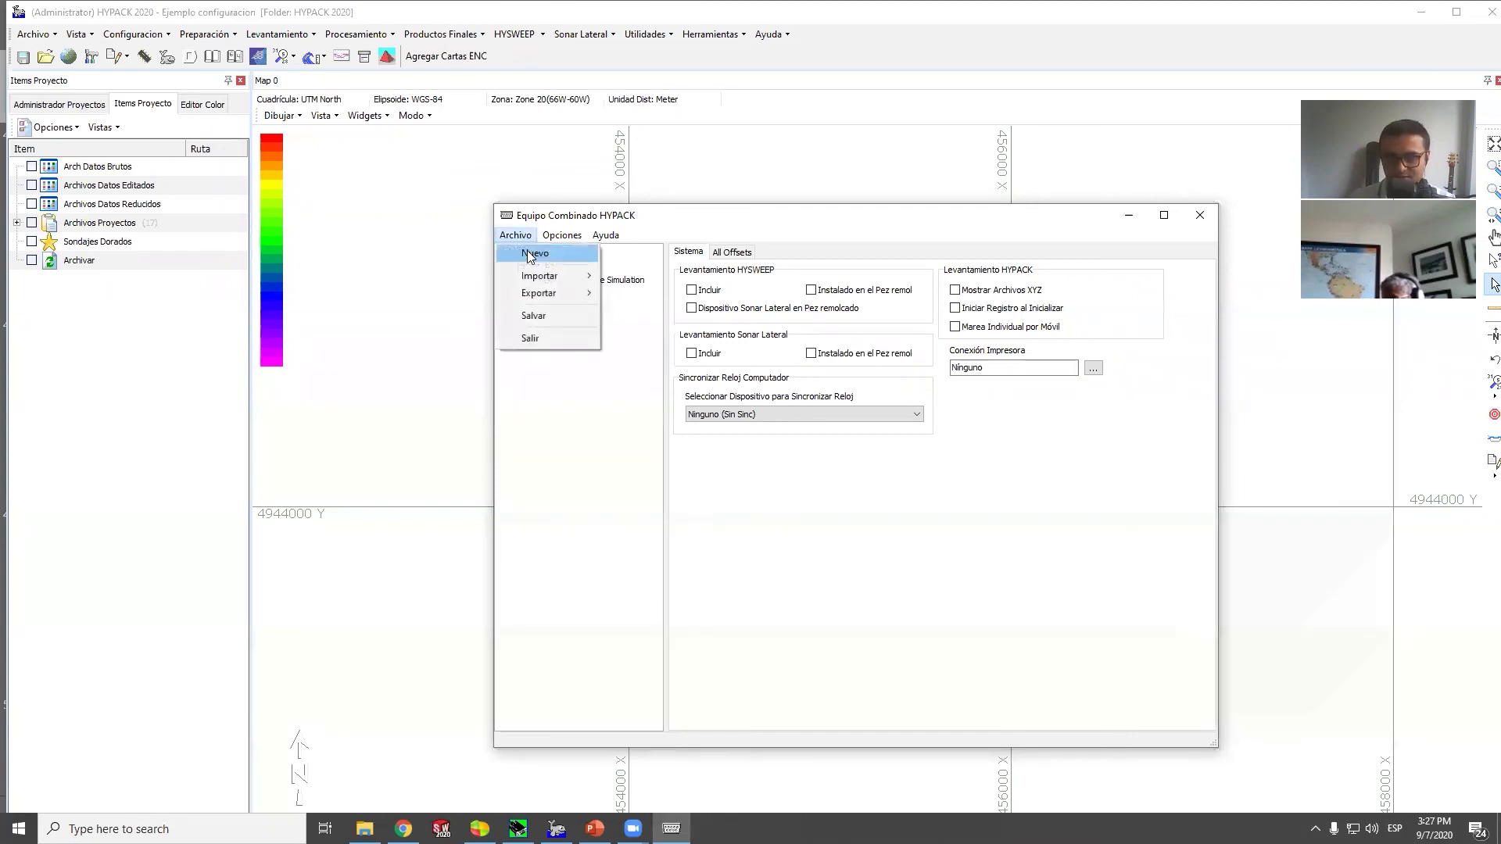
click(534, 253)
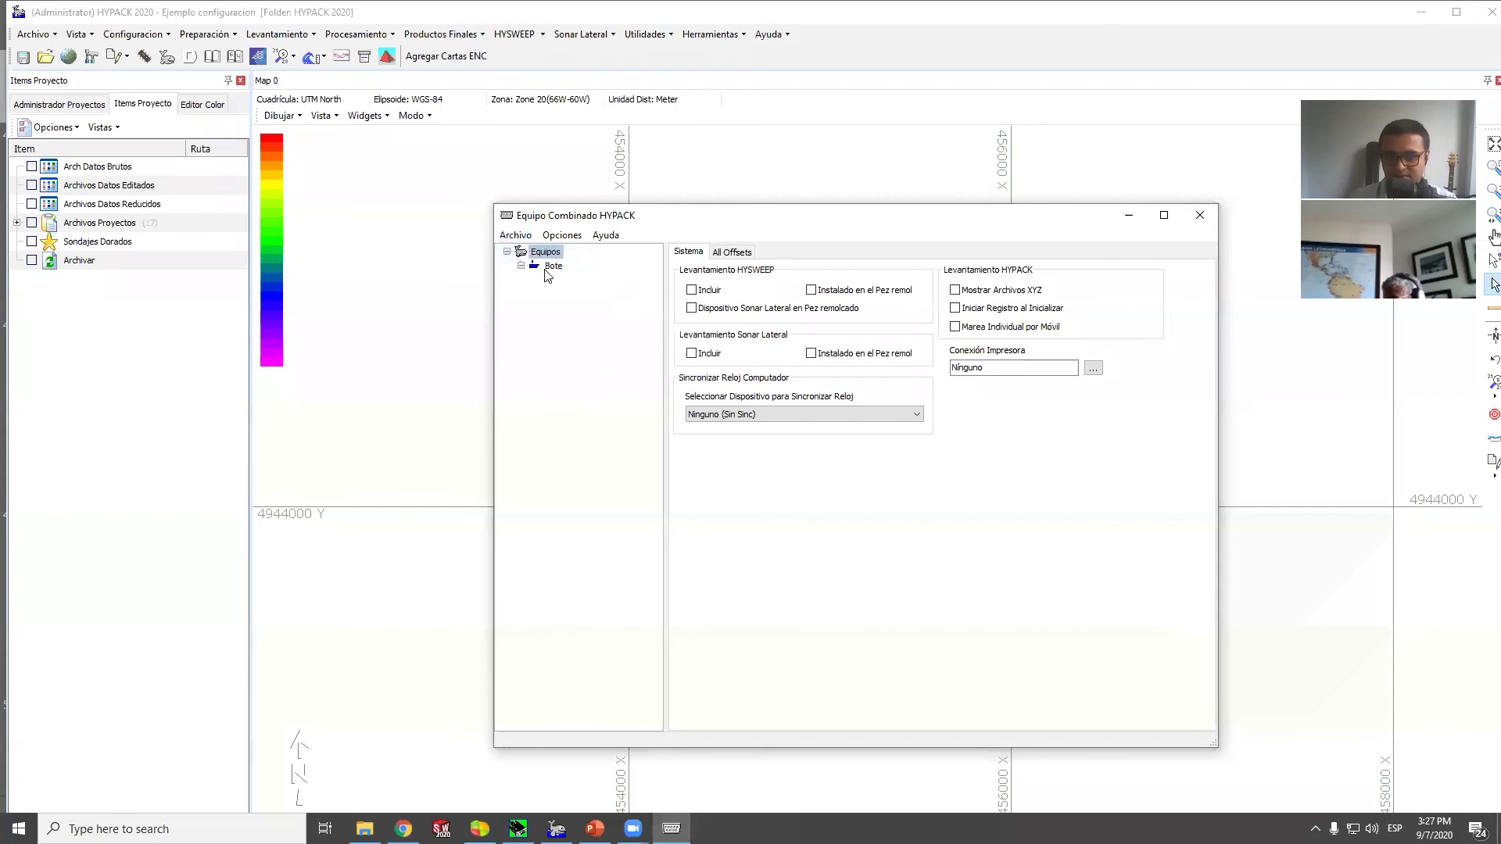
Select the GPS NMEA-0183 driver among the available survey devices for the Bote mobile
click(552, 267)
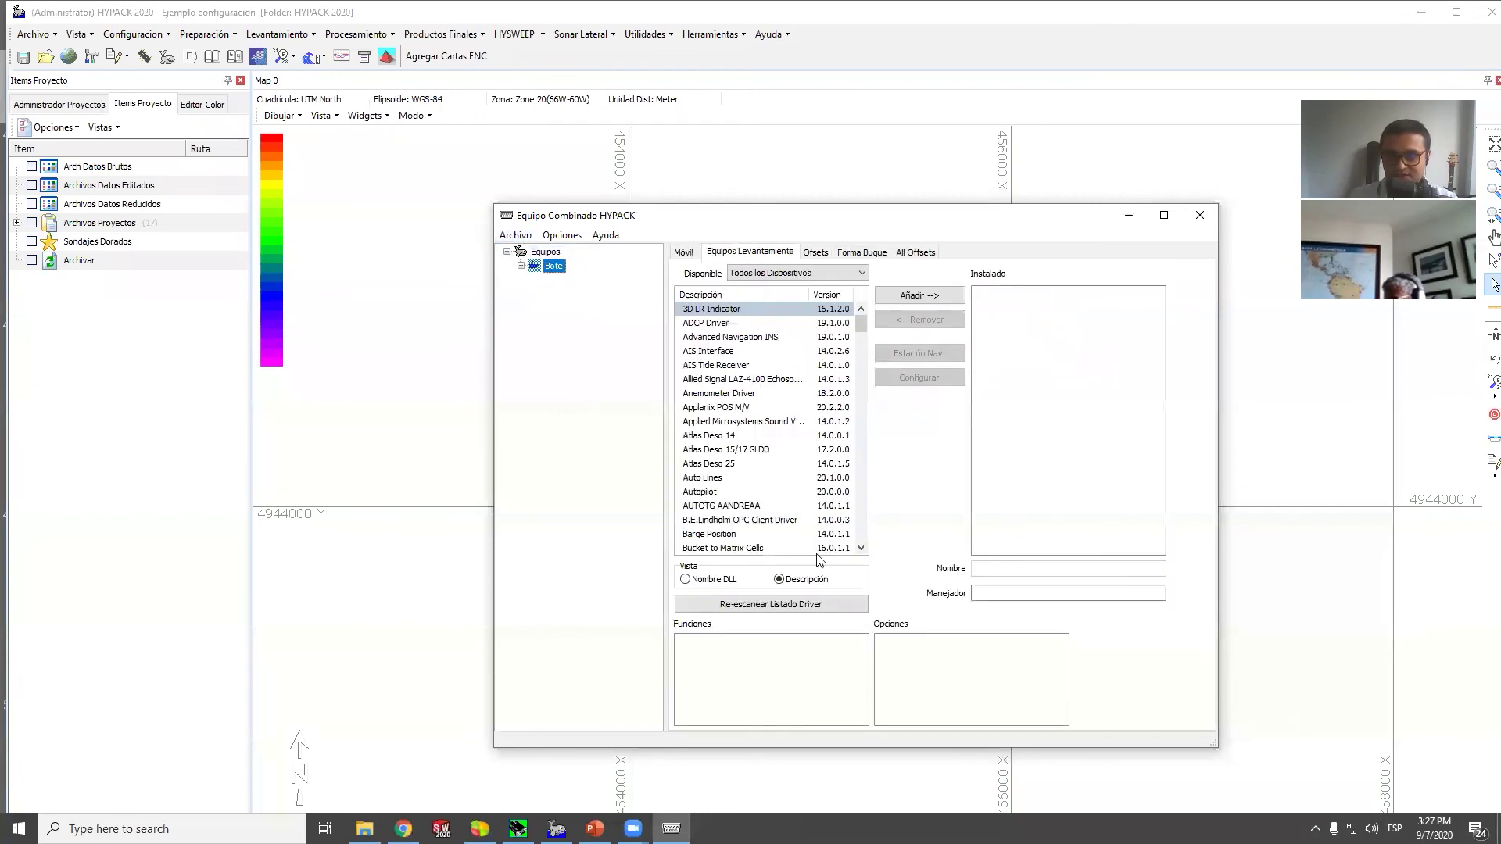
click(750, 465)
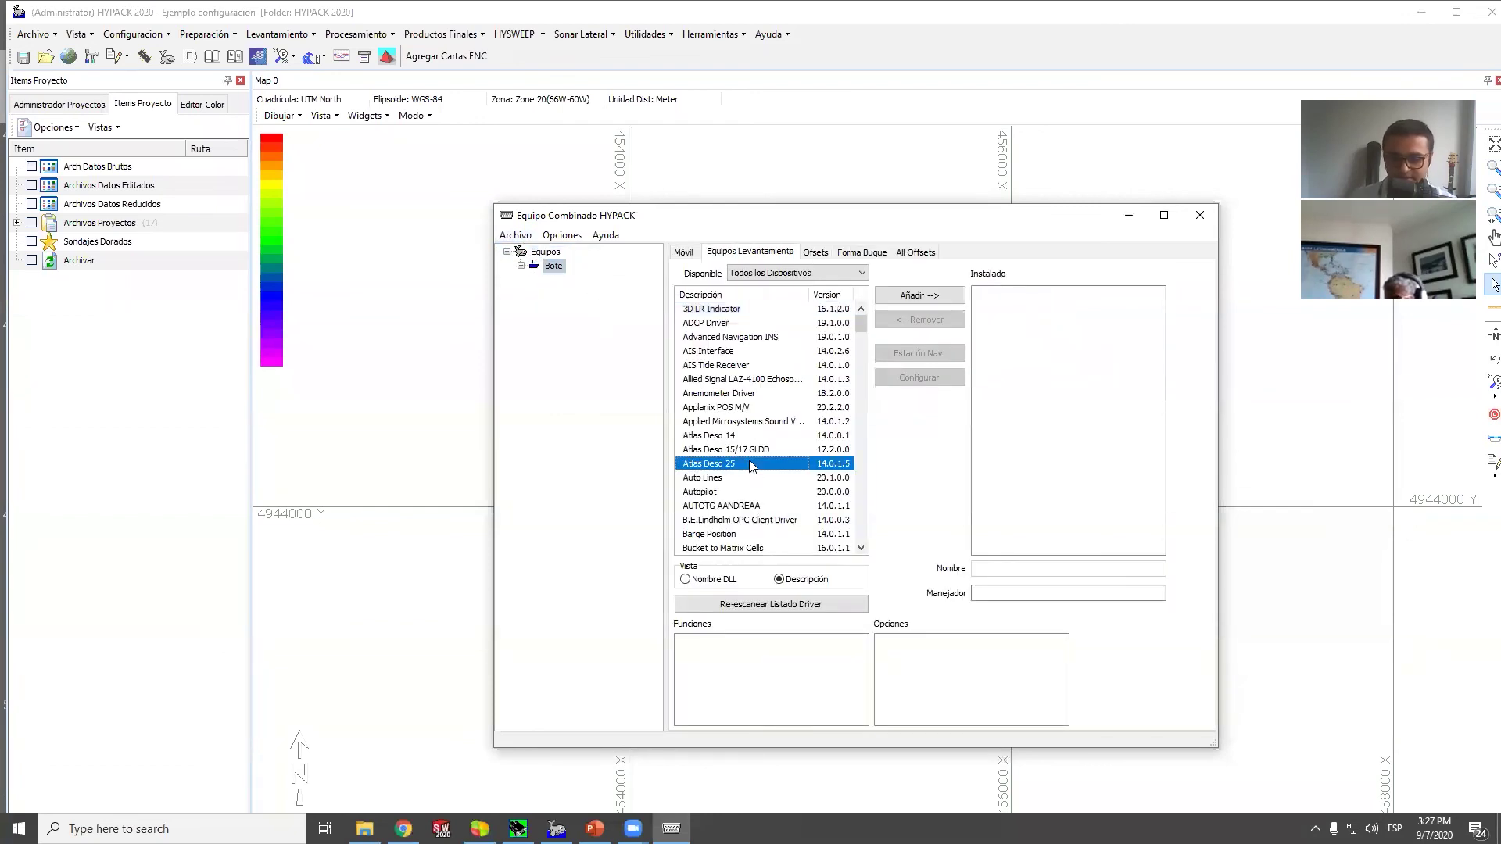
key(Down)
key(Down)
key(Down)
key(Down)
key(Down)
key(Down)
key(Down)
key(Down)
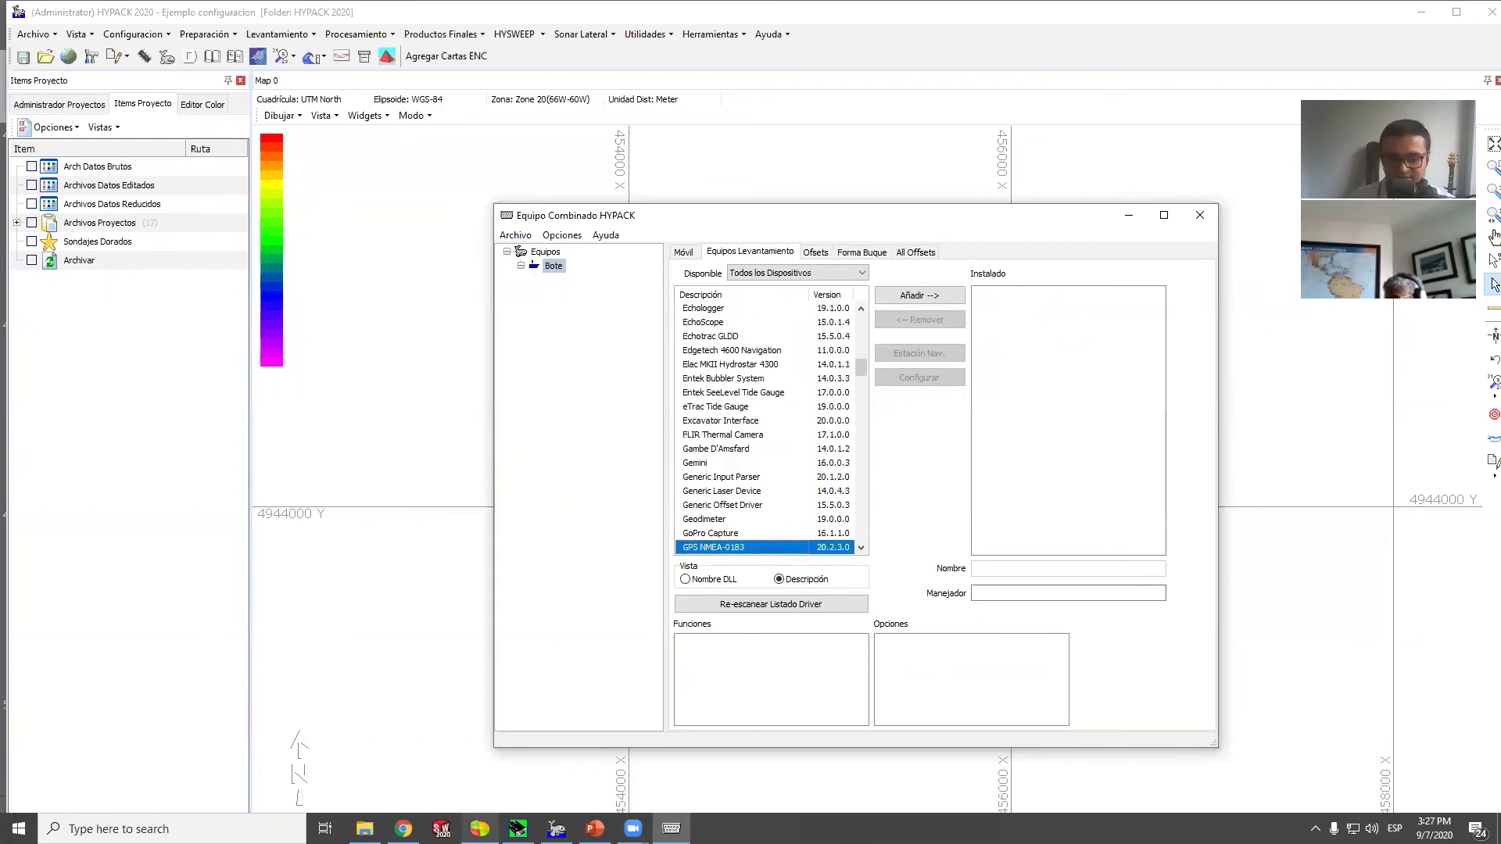
Switch to NemaStudio, start the GPS2 output on UDP1 and the GPS1 output on COM1, and return to the hardware setup
click(479, 828)
click(904, 475)
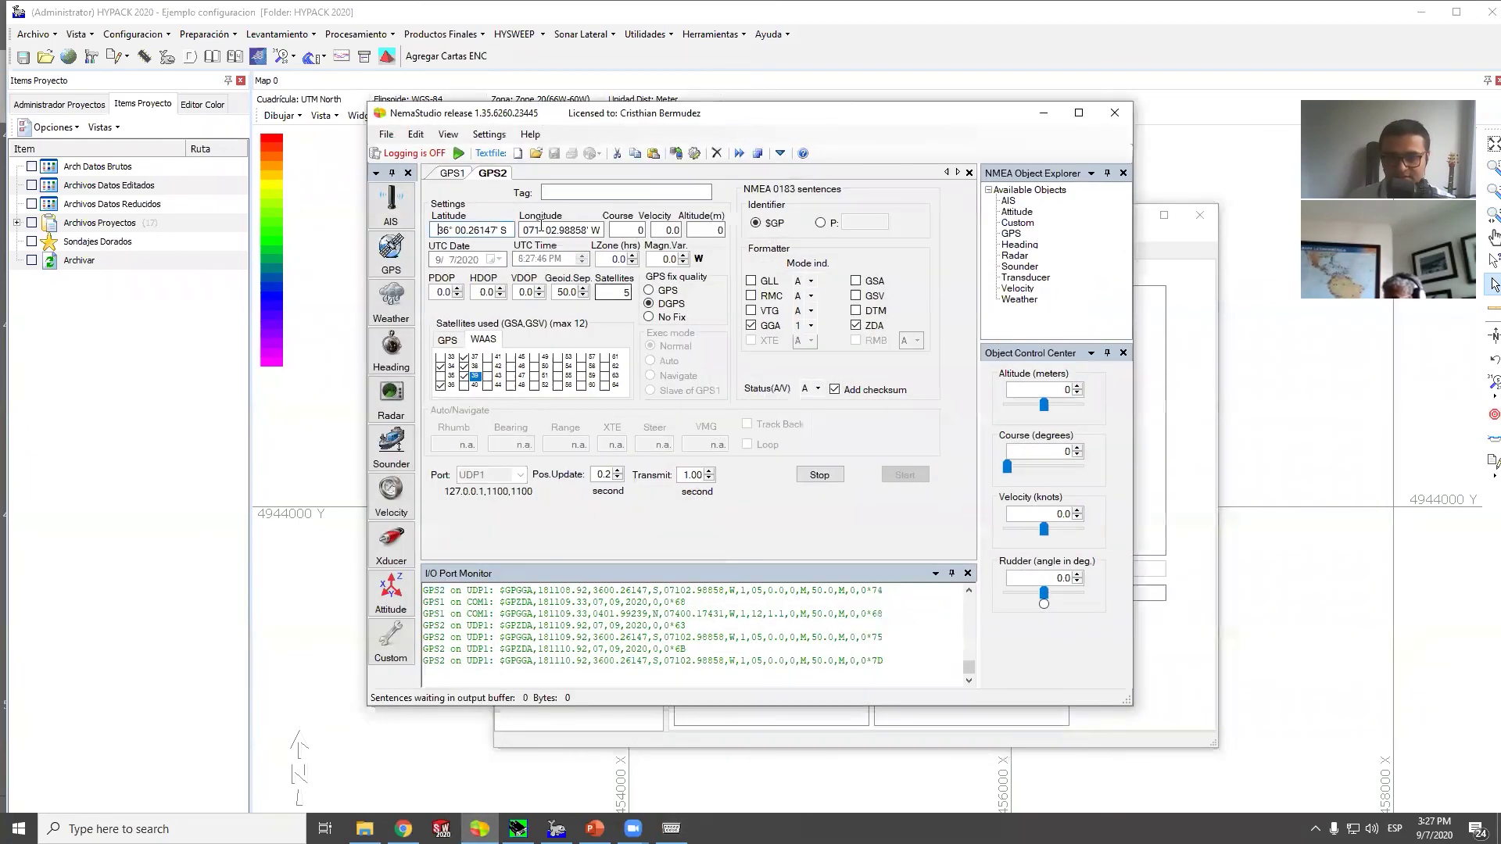
key(ctrl+Tab)
click(904, 477)
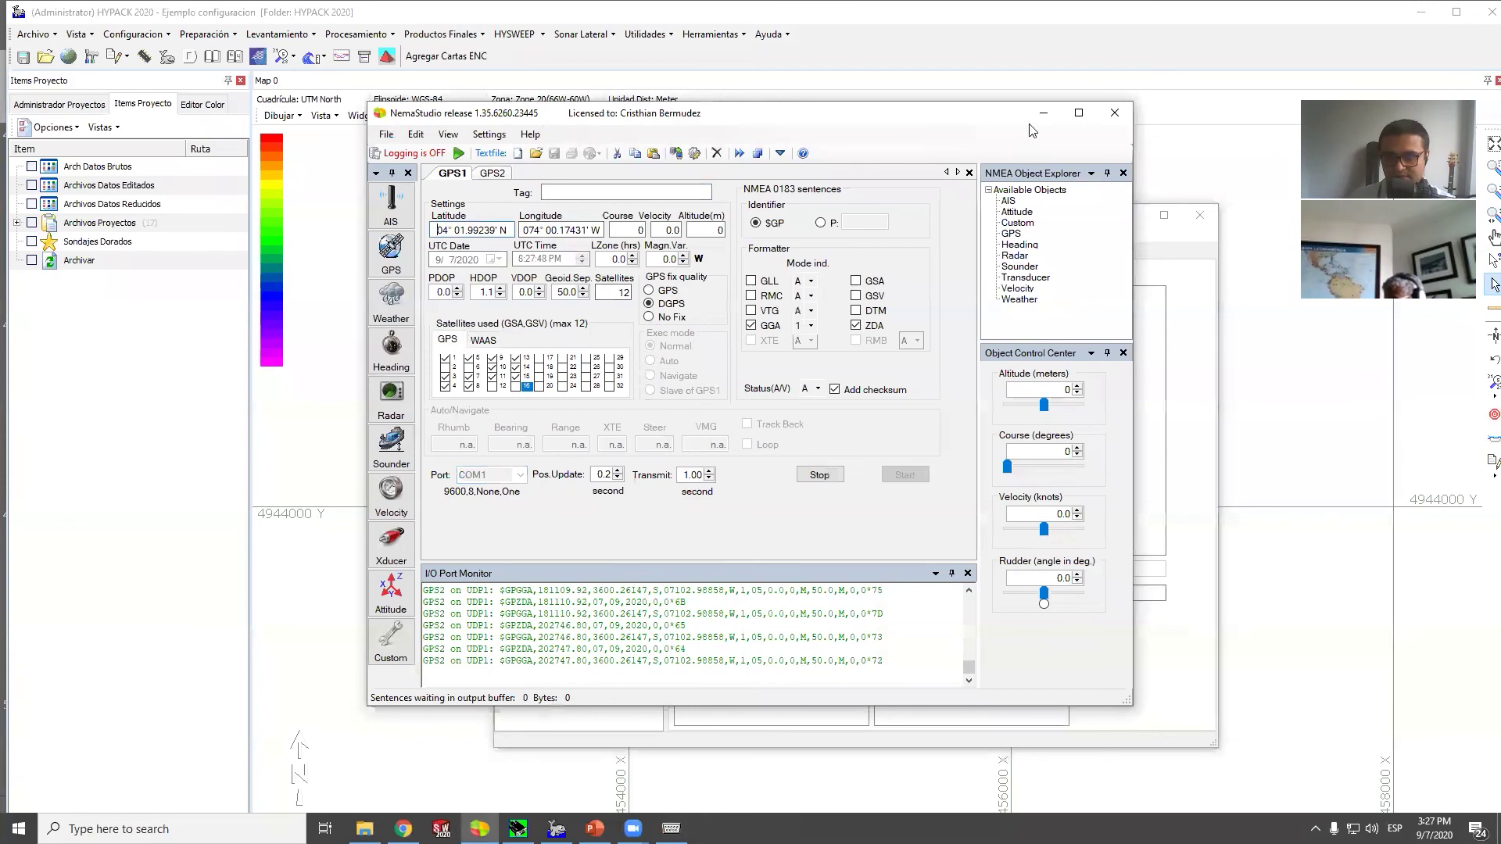
key(alt+Tab)
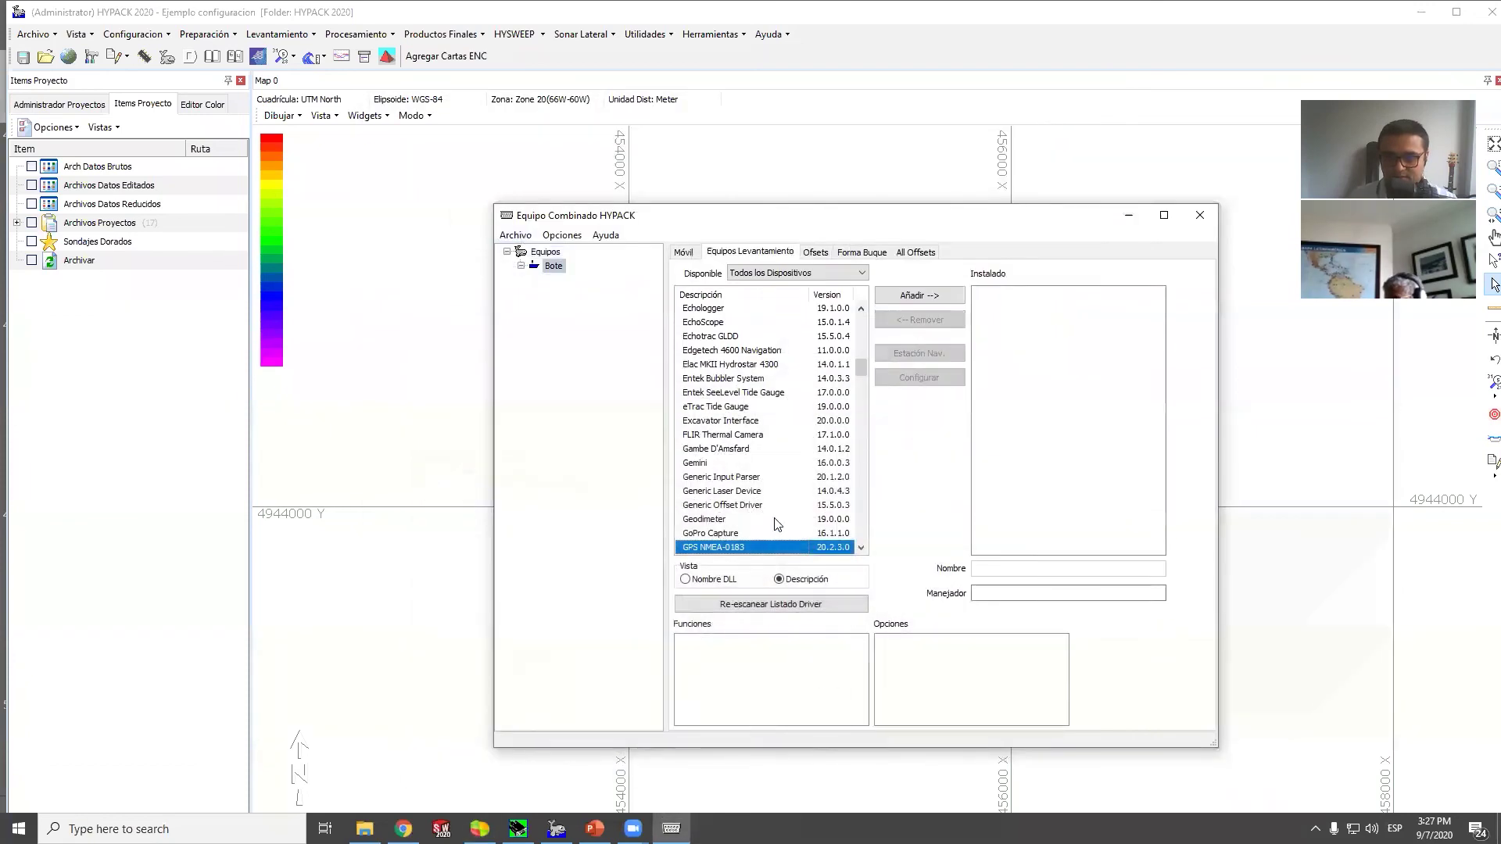
Add the GPS NMEA-0183 device to Bote and disable its raw message, depth (Prof.), tide (Marea) and device-specific message functions
click(927, 301)
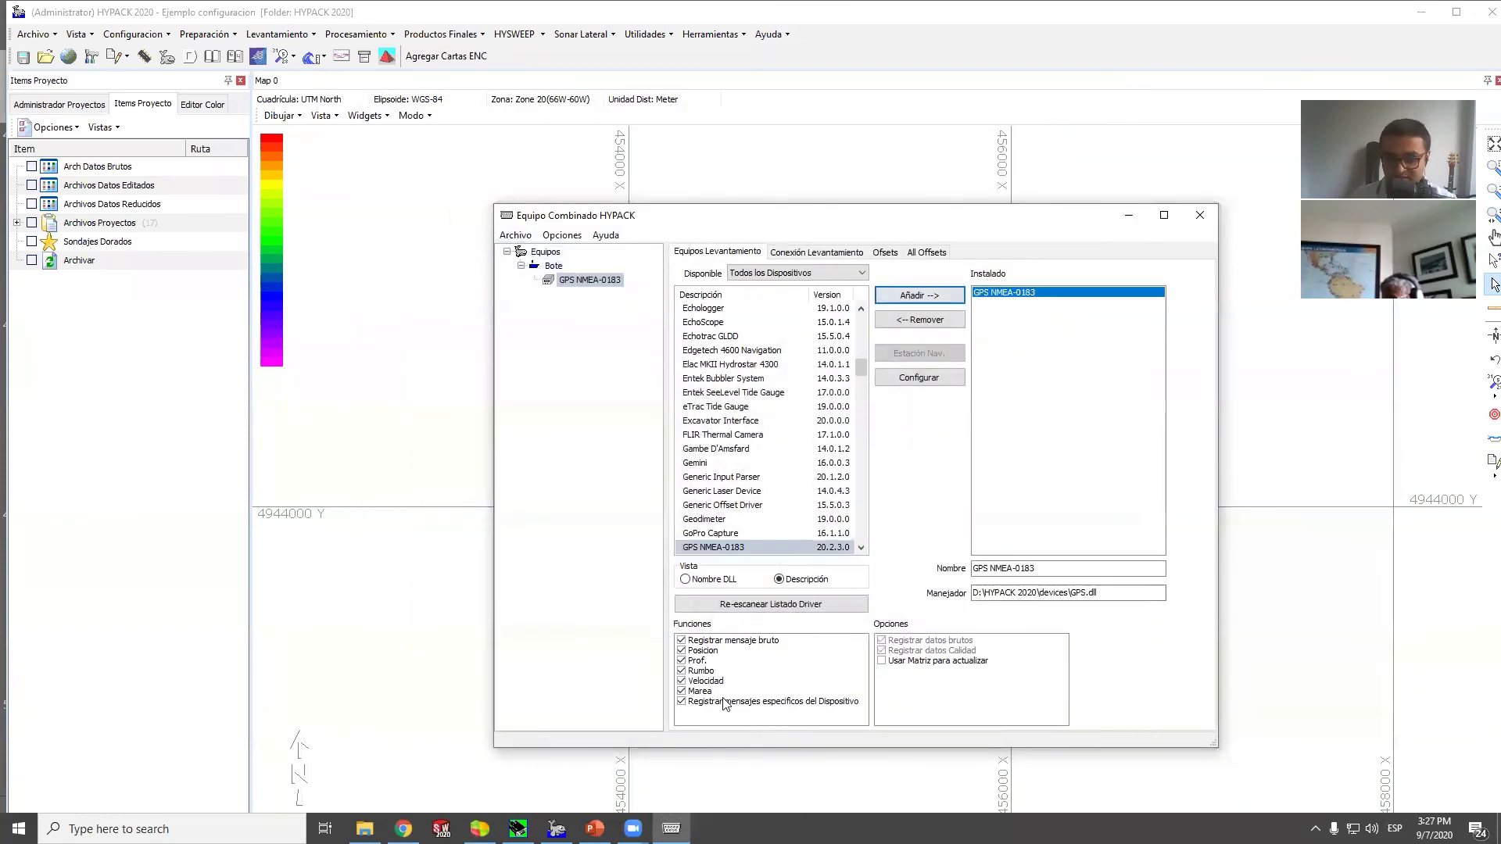
click(681, 641)
click(681, 661)
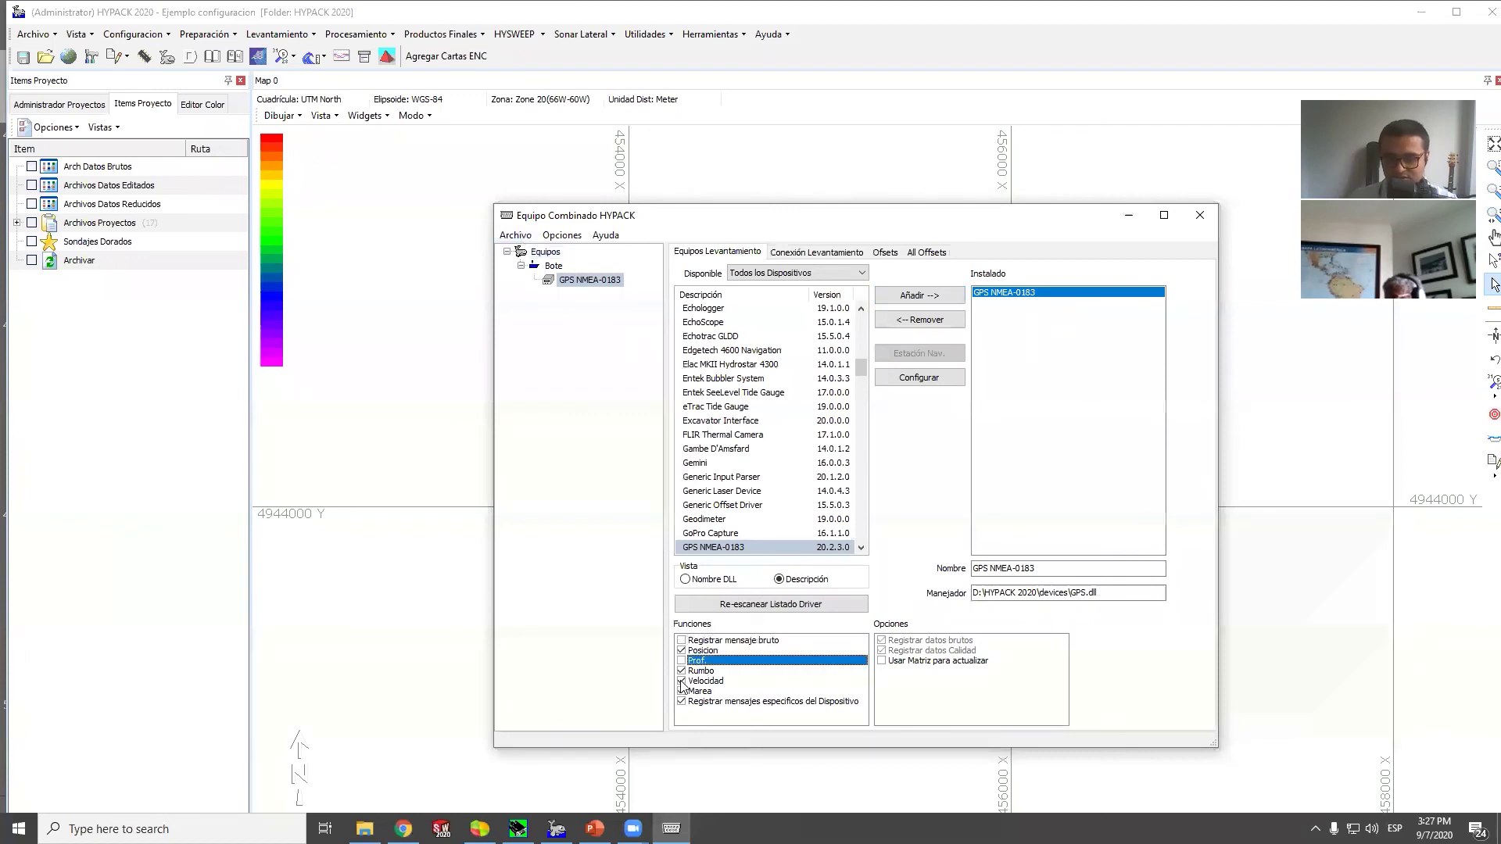
click(681, 691)
click(681, 701)
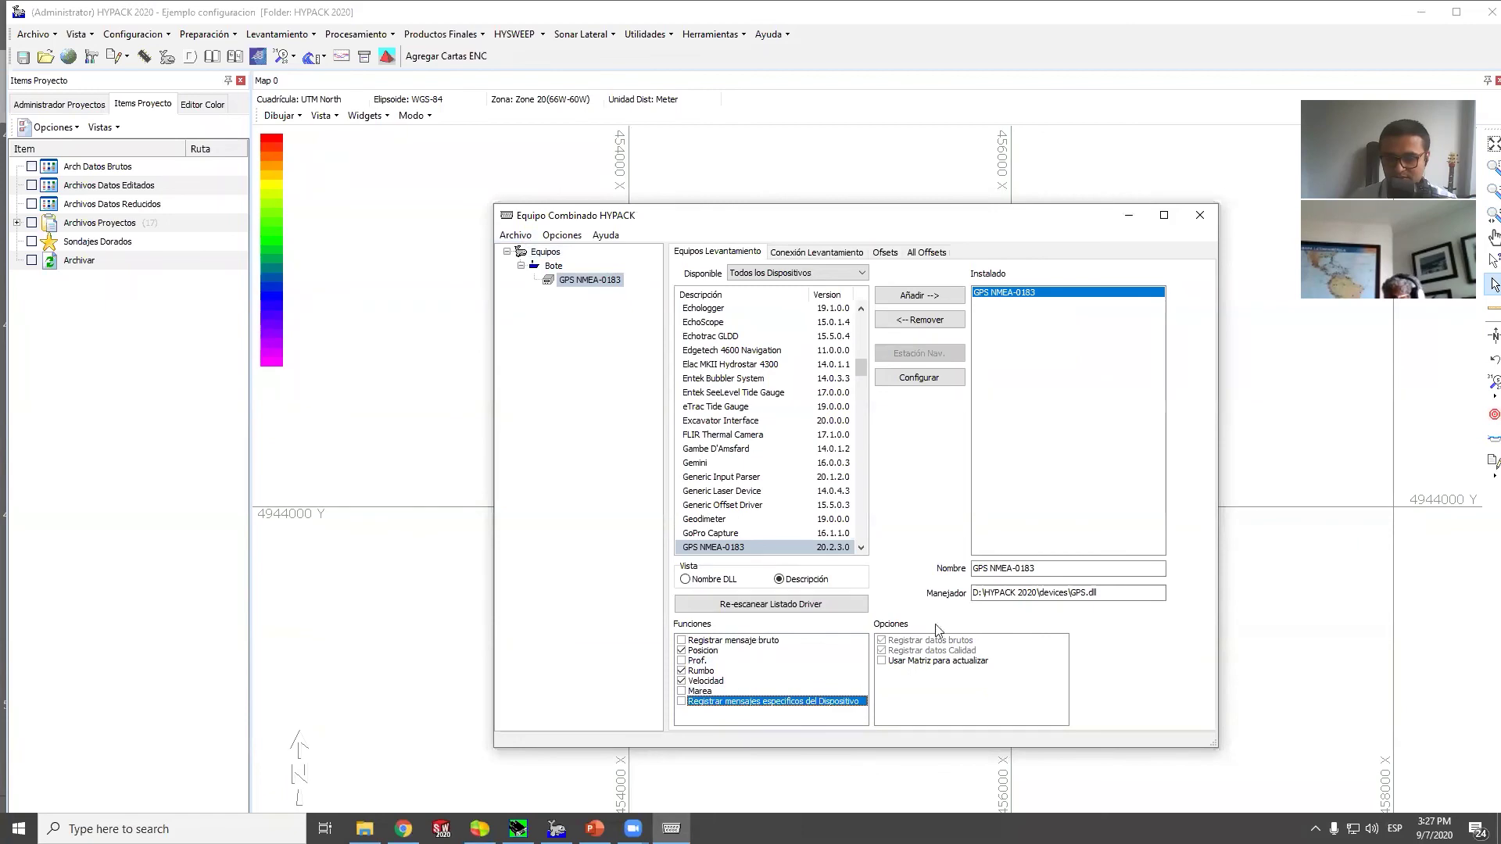
Configure the GPS driver's used sentences, disabling HDT, GSA, GST, GSV and PTNL, QA, and accept the setup
click(909, 382)
drag(806, 211, 831, 230)
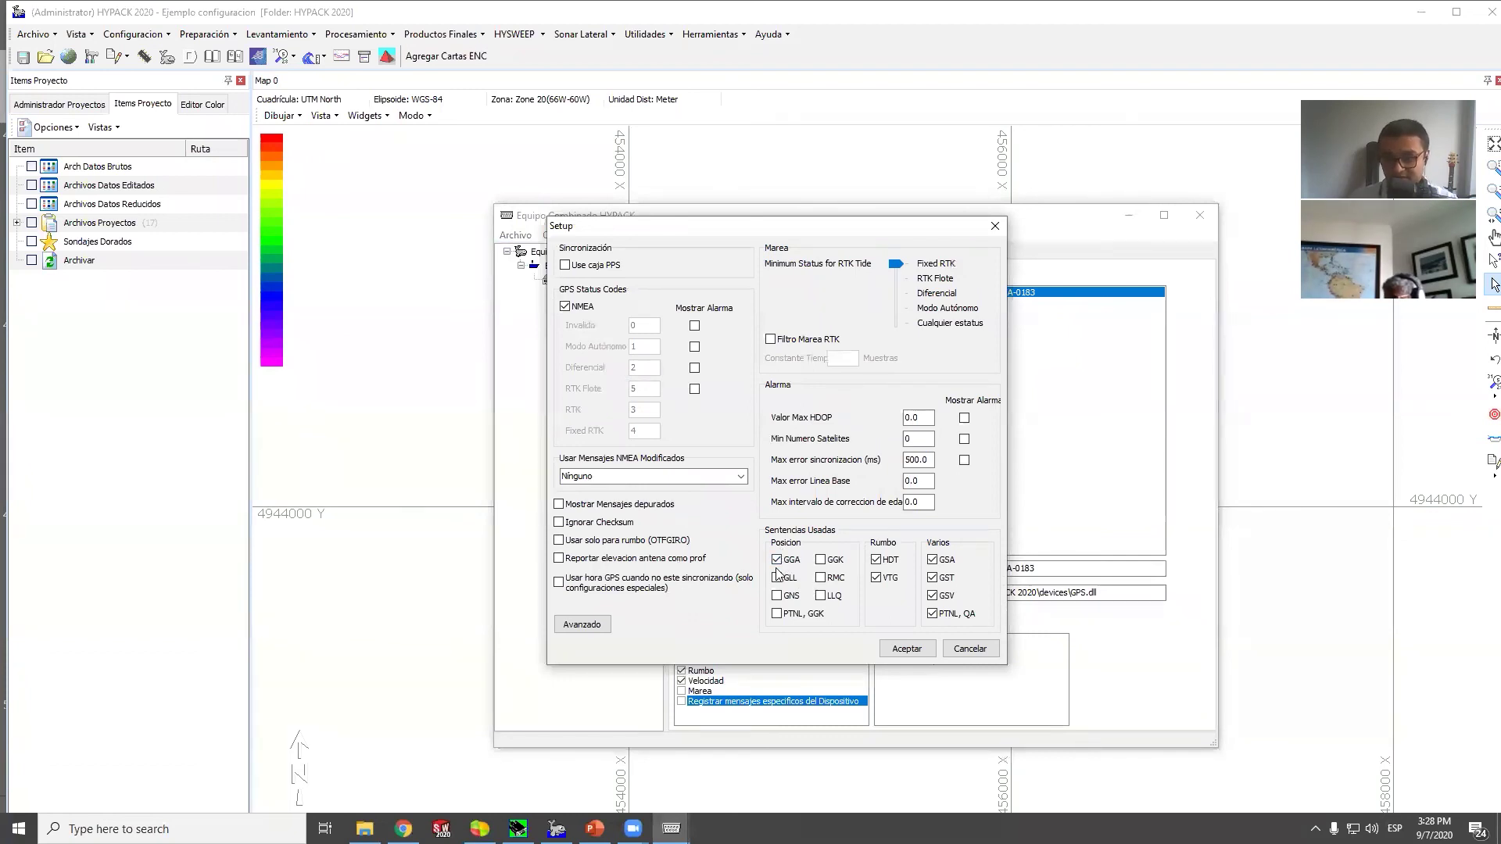
click(878, 562)
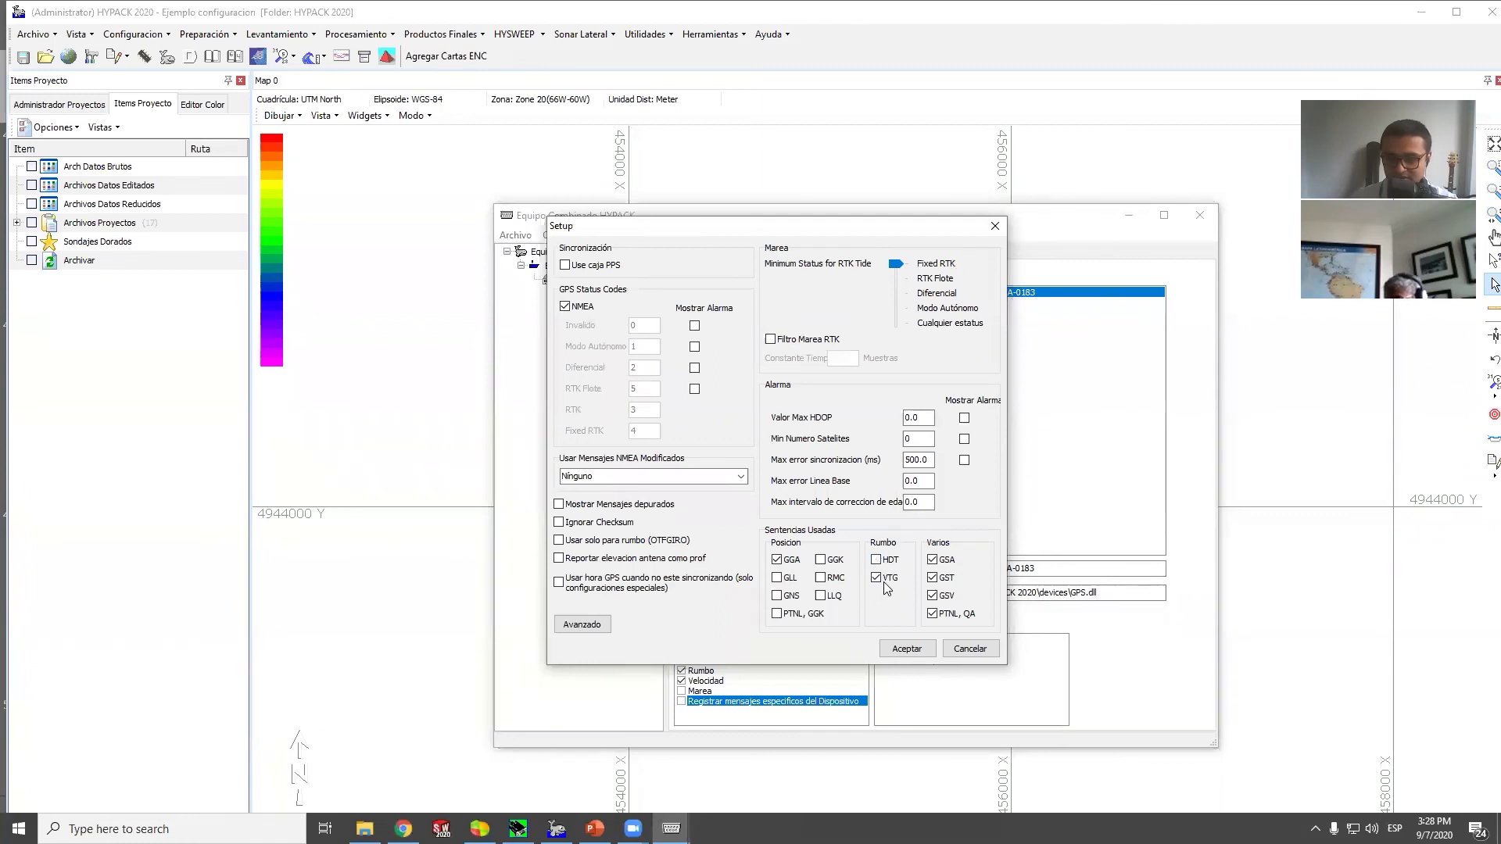
click(934, 614)
click(934, 596)
click(934, 579)
click(934, 560)
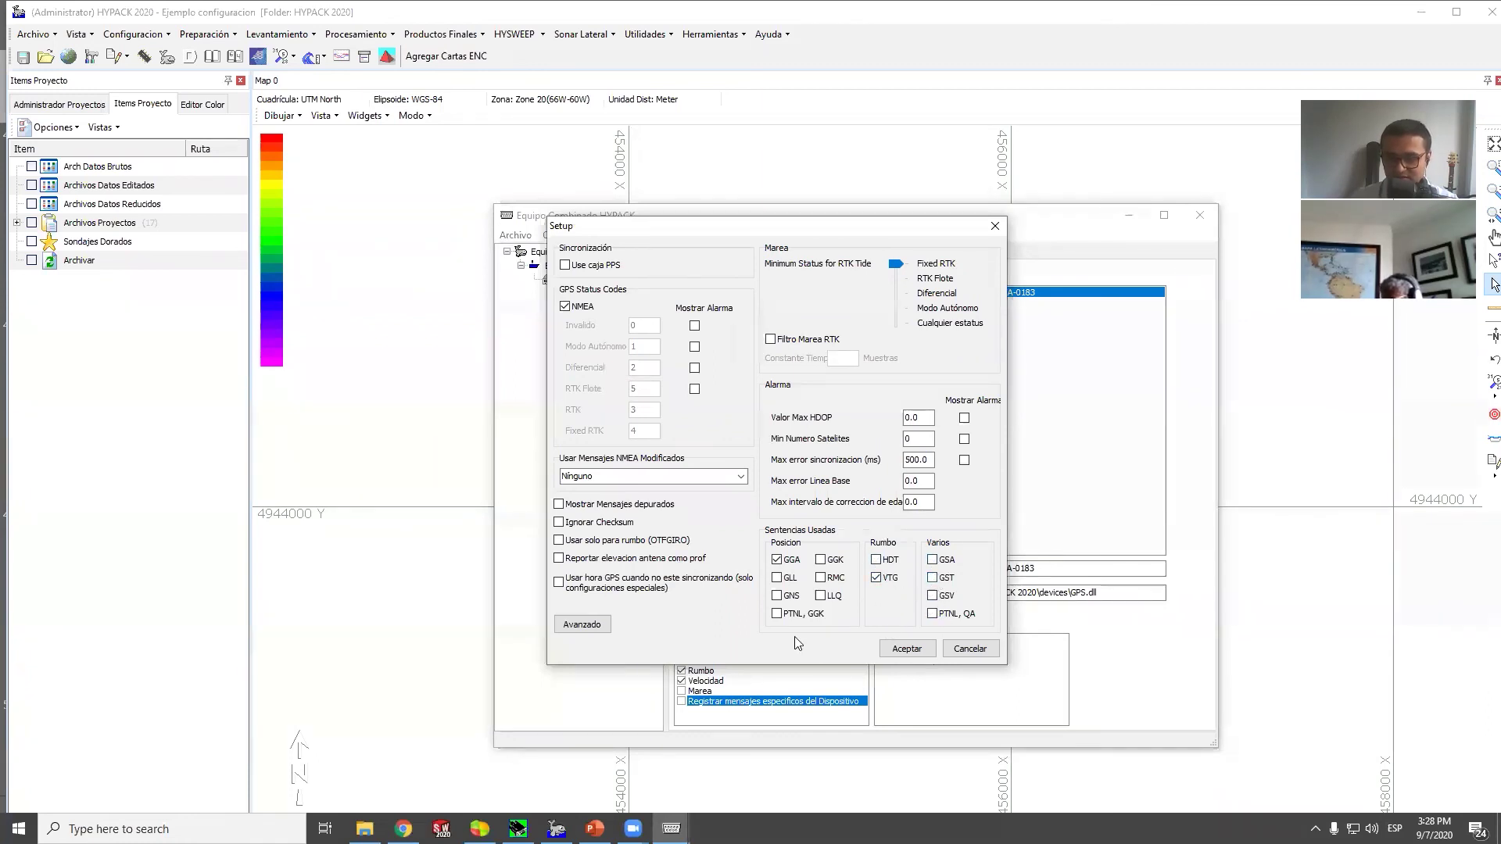
click(909, 649)
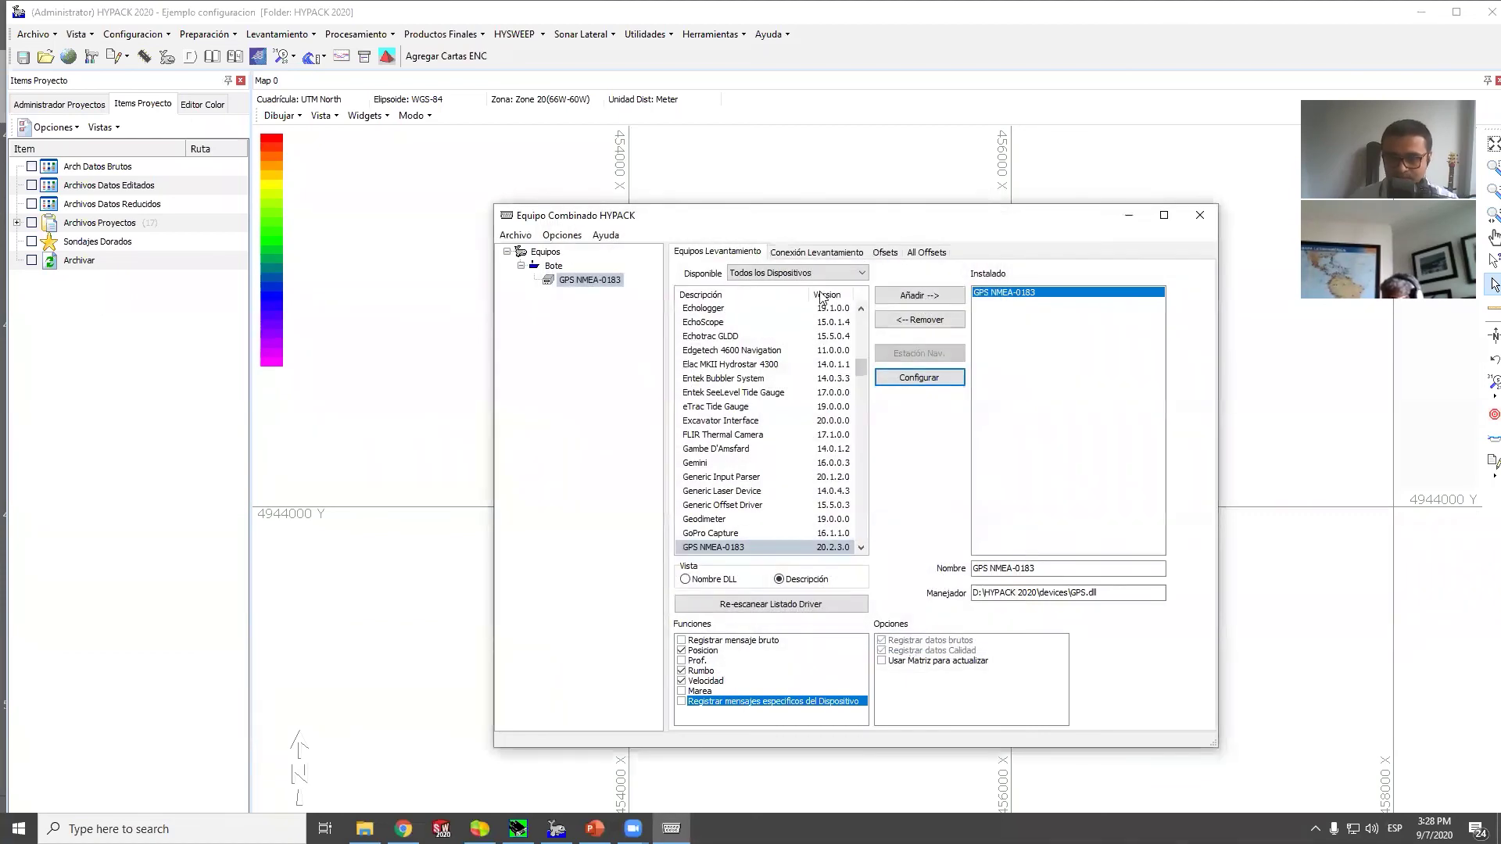
Set the GPS device connection to Serial on COM1 at 9600 baud, 8 data bits, no parity and 1 stop bit
click(840, 255)
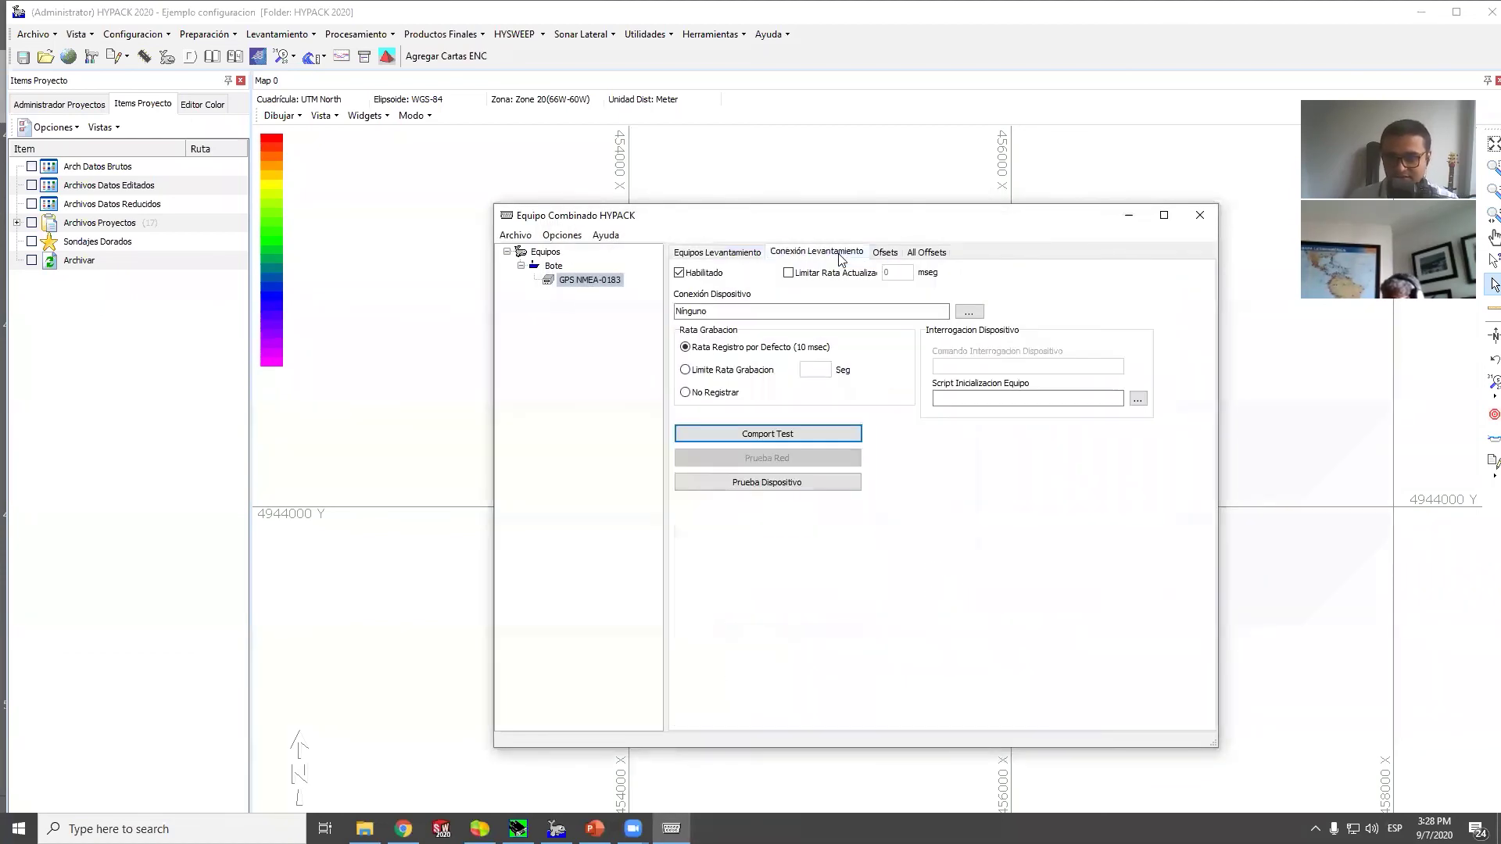
click(974, 316)
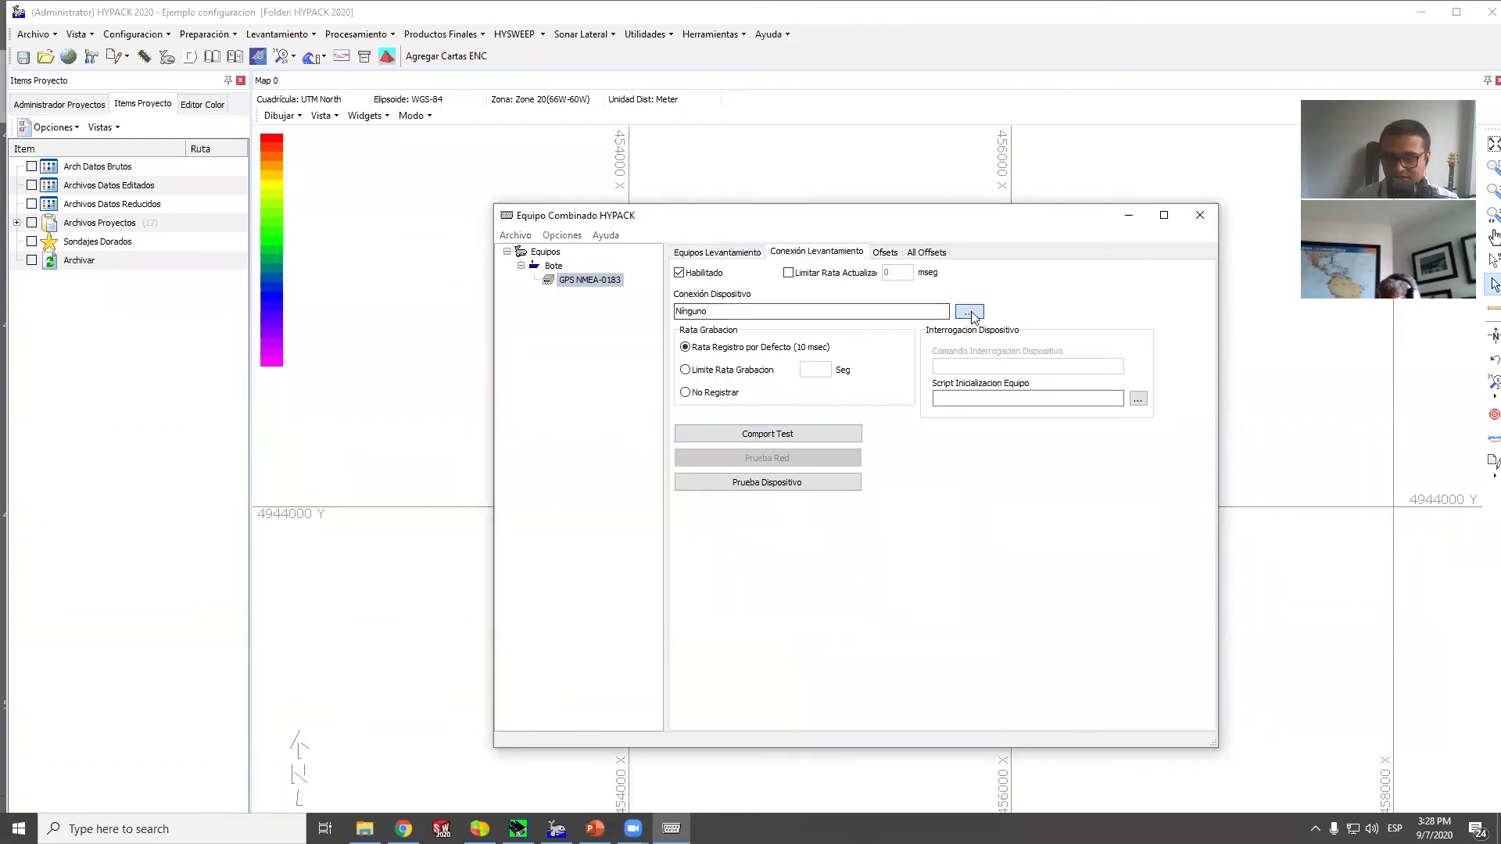
click(896, 427)
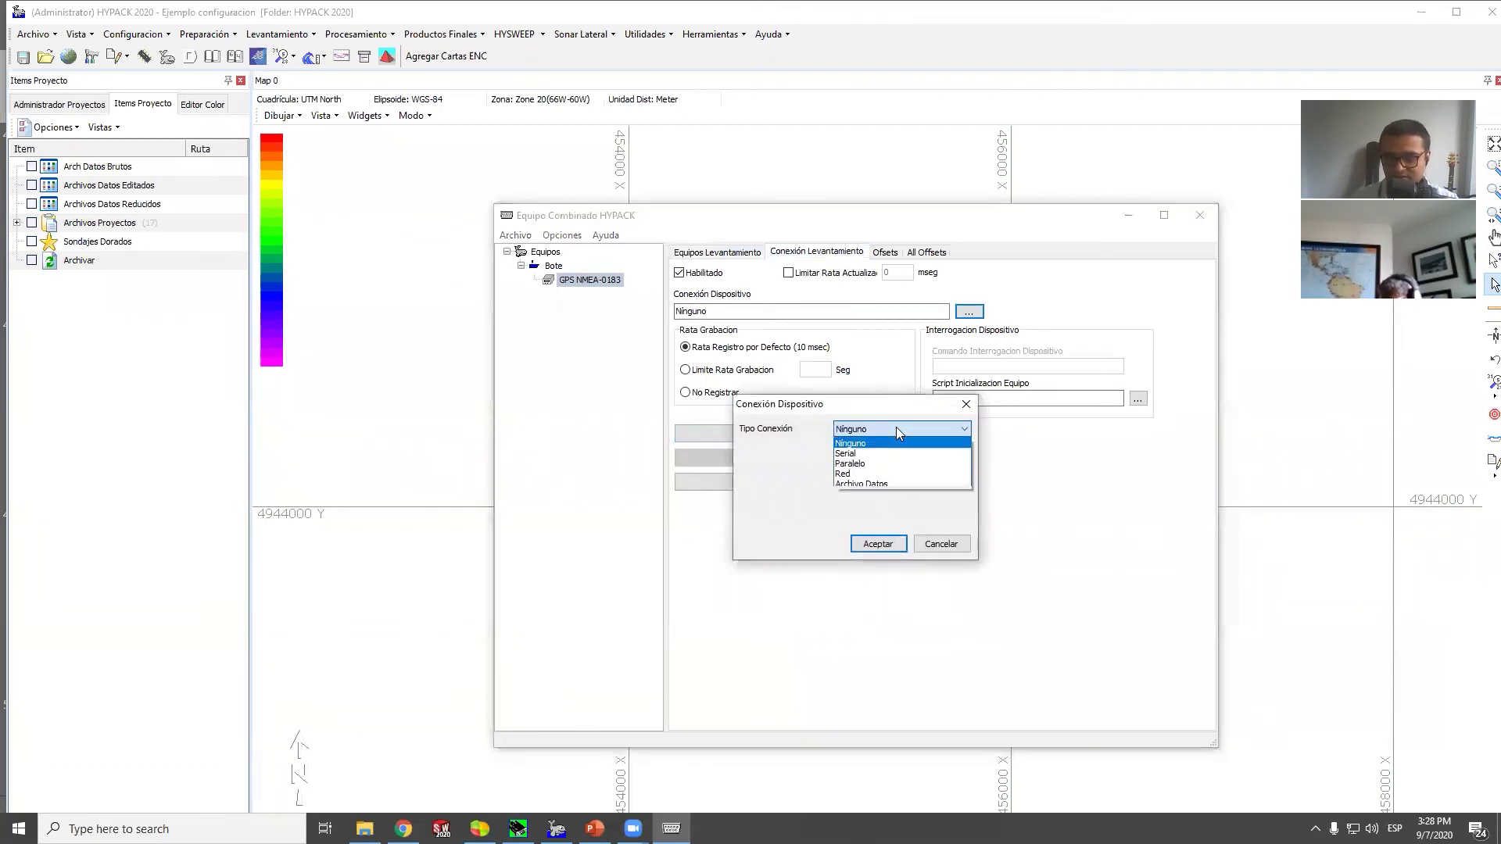
click(866, 455)
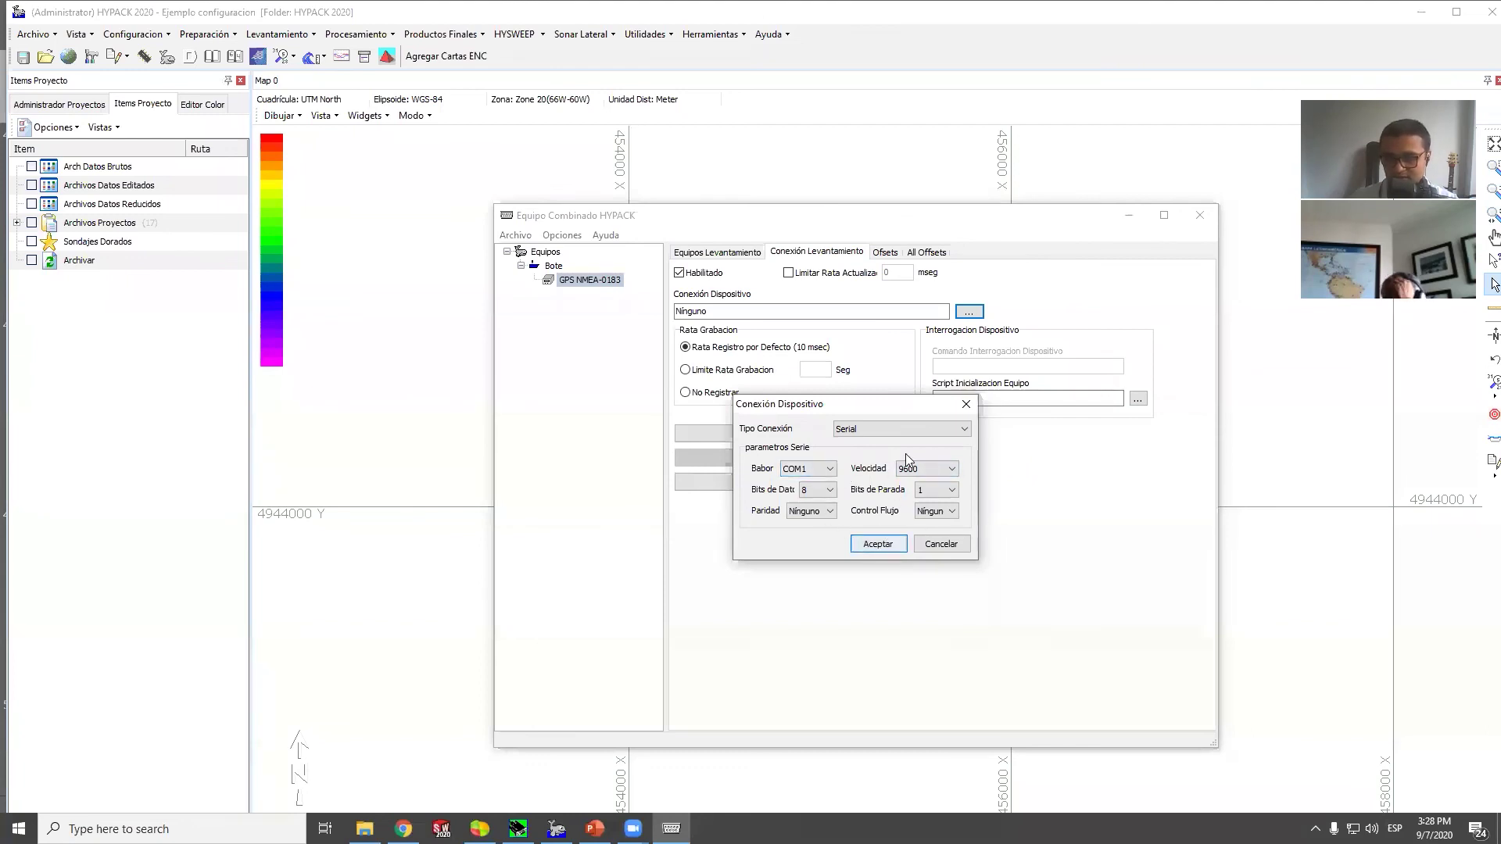
click(893, 547)
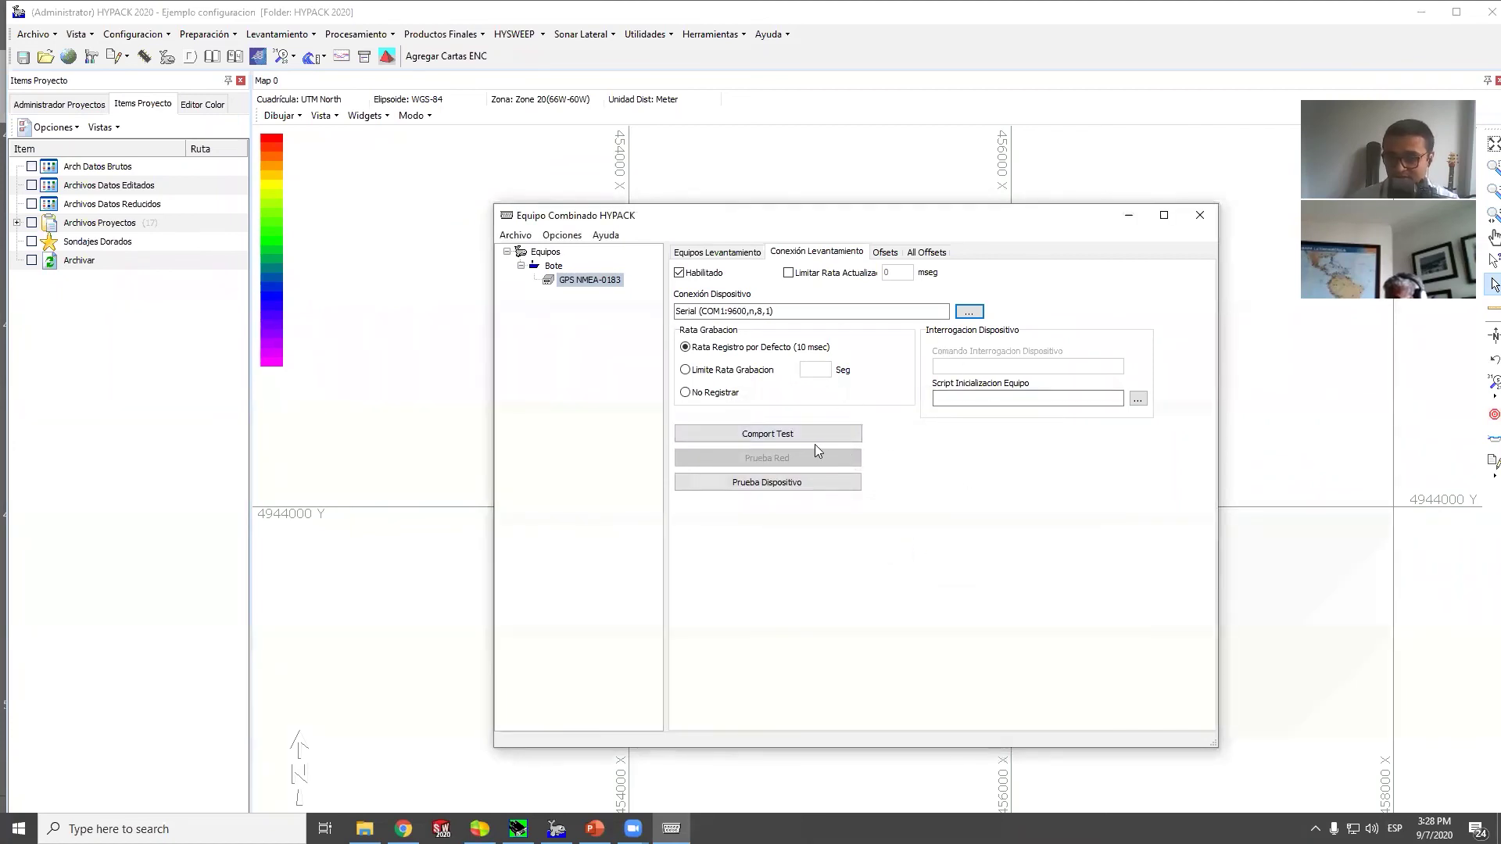
Run the Comport Test to check the GPS data arriving on COM1, and close it
click(794, 435)
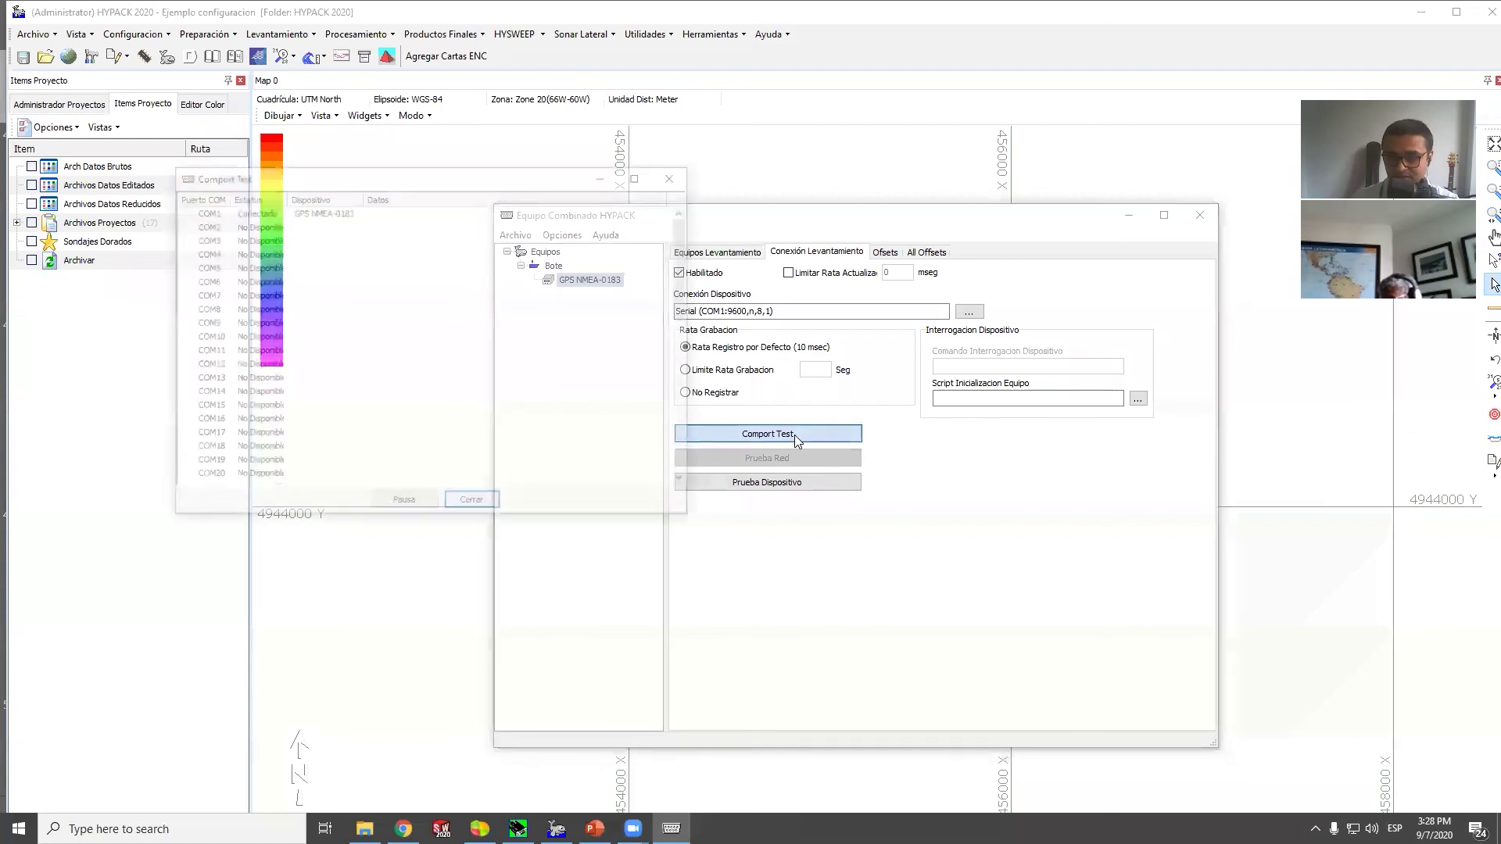
drag(493, 191, 891, 308)
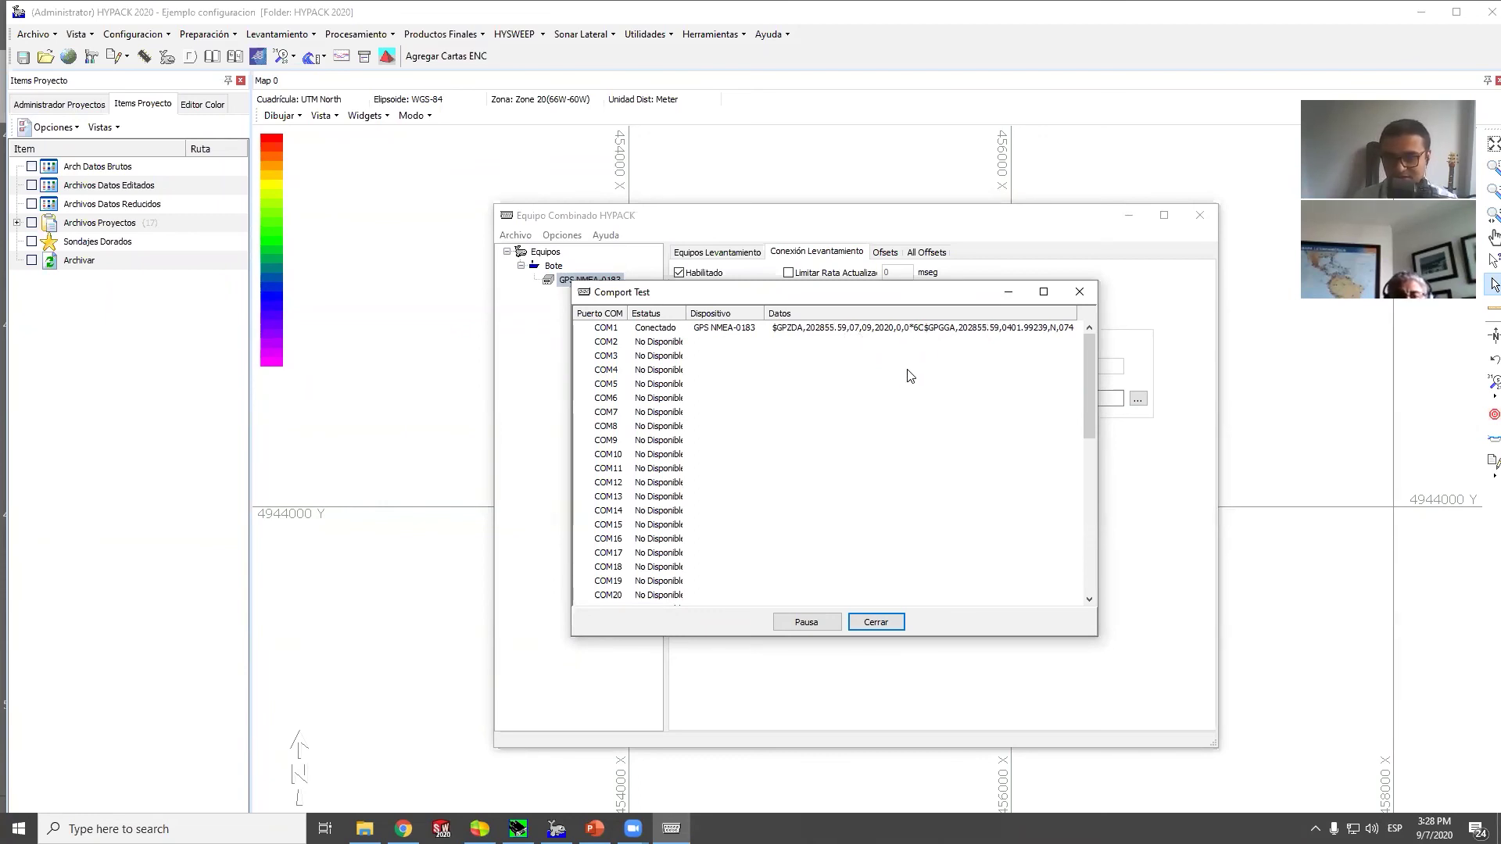
click(873, 623)
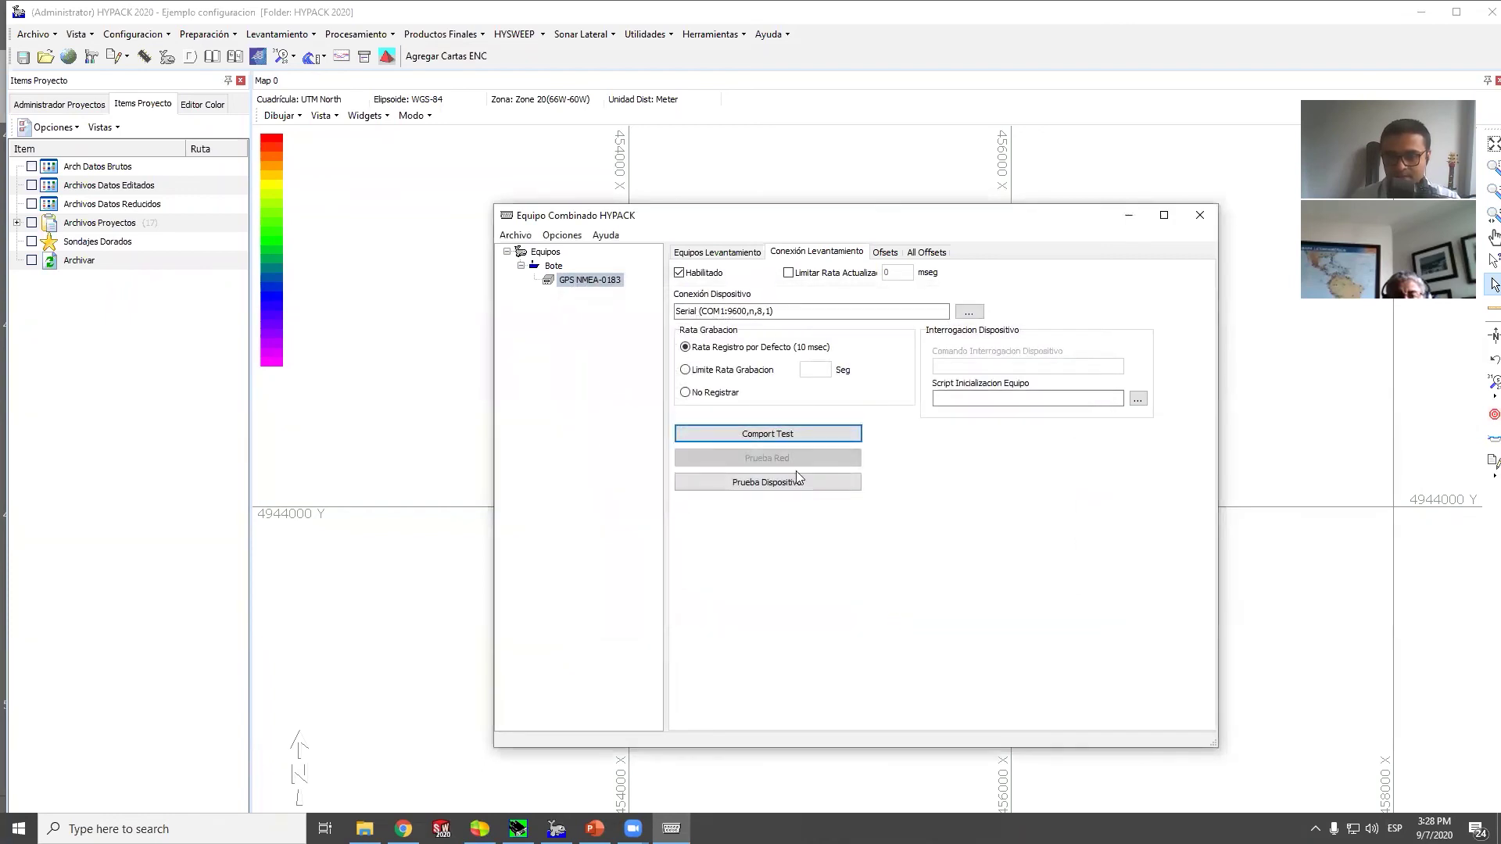
Open COM1 in the WCom32 test terminal to examine the incoming NMEA sentences, and close the terminal
click(562, 236)
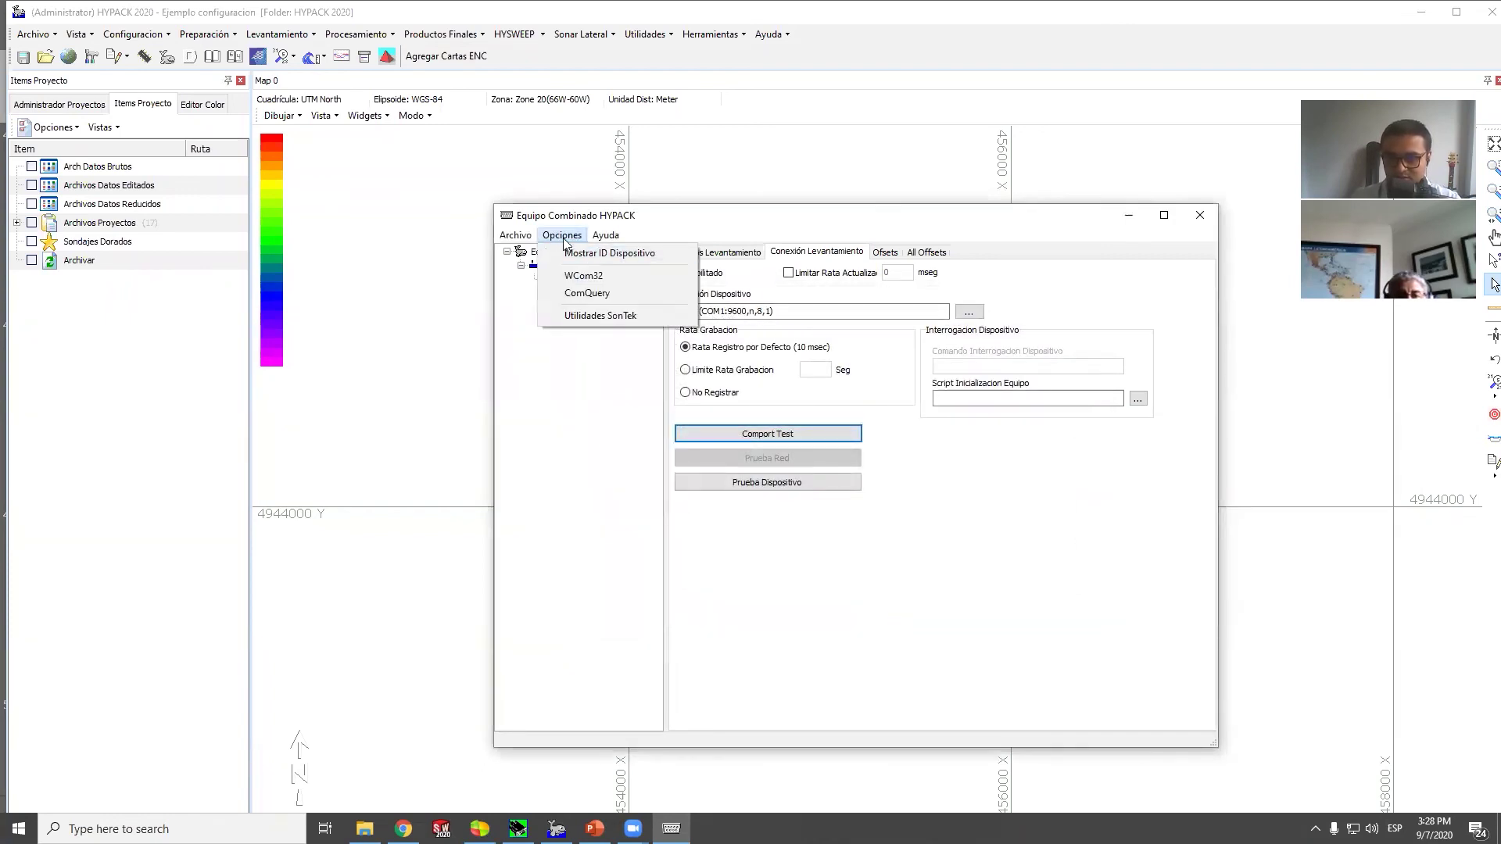
click(603, 280)
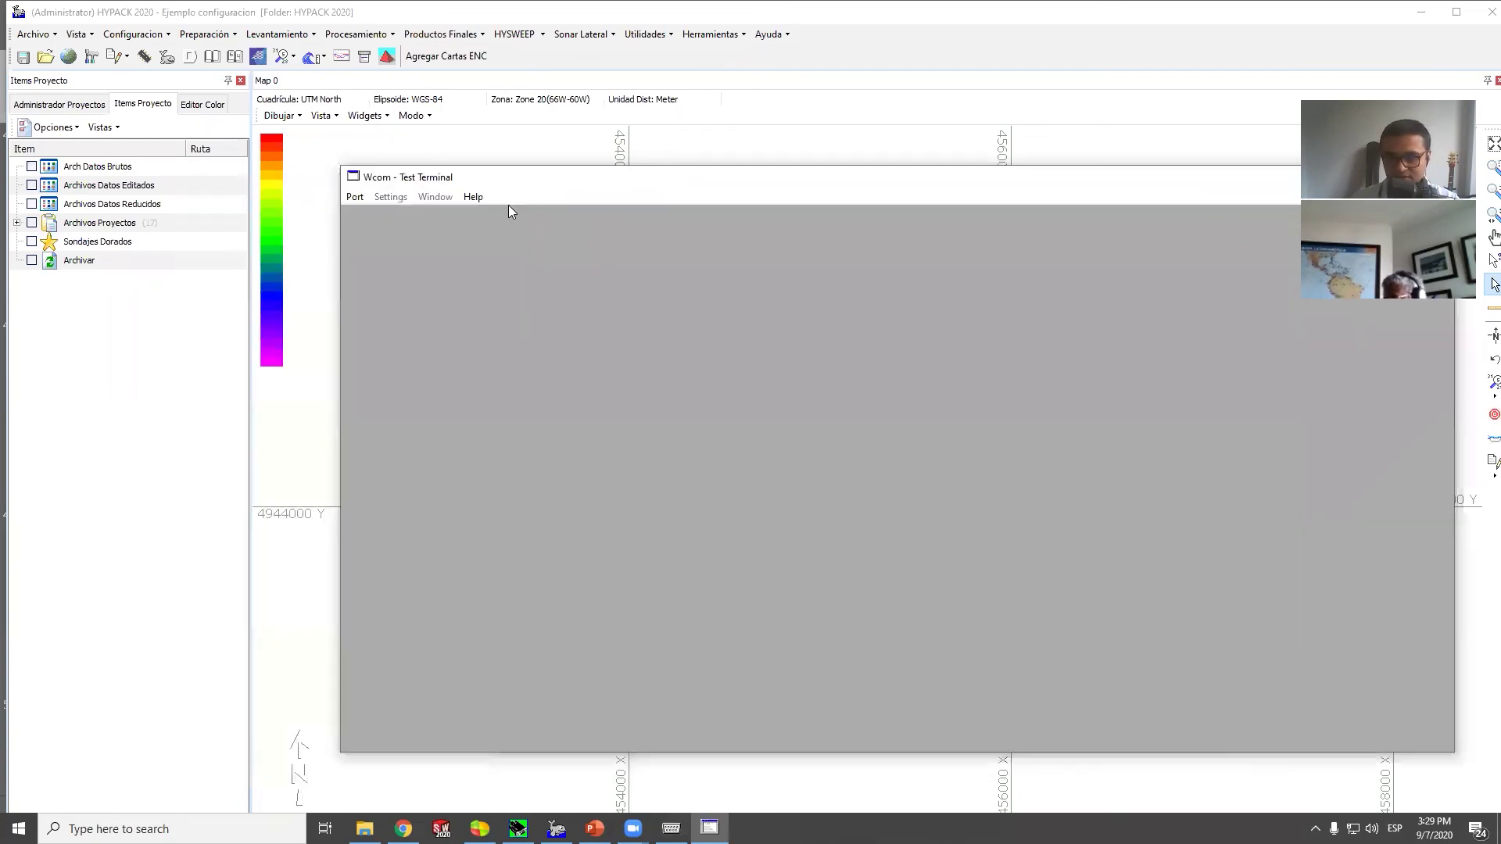
click(355, 197)
click(355, 197)
click(355, 197)
mouse_move(388, 212)
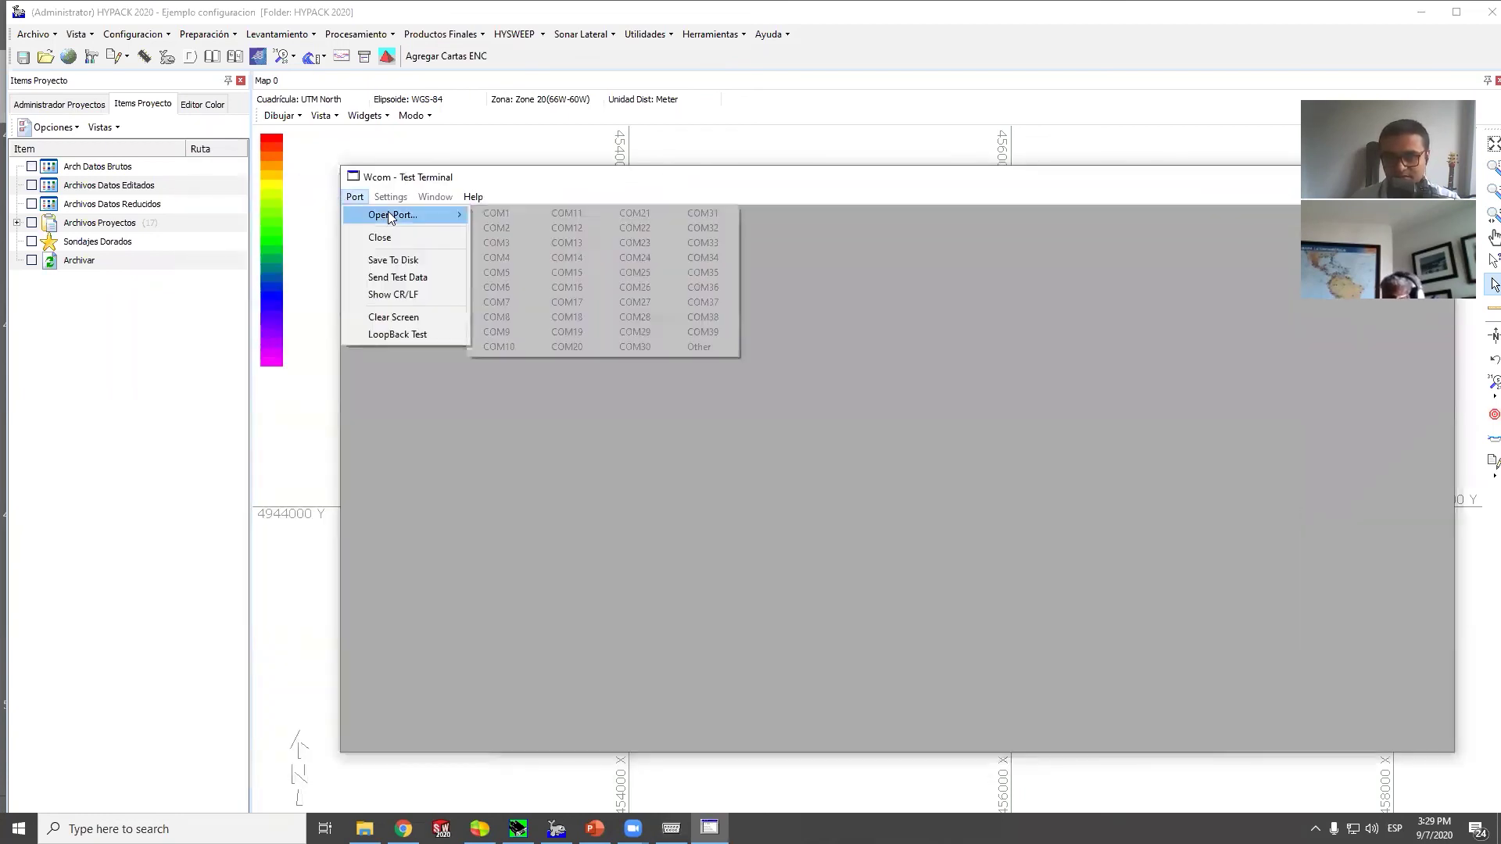
click(507, 214)
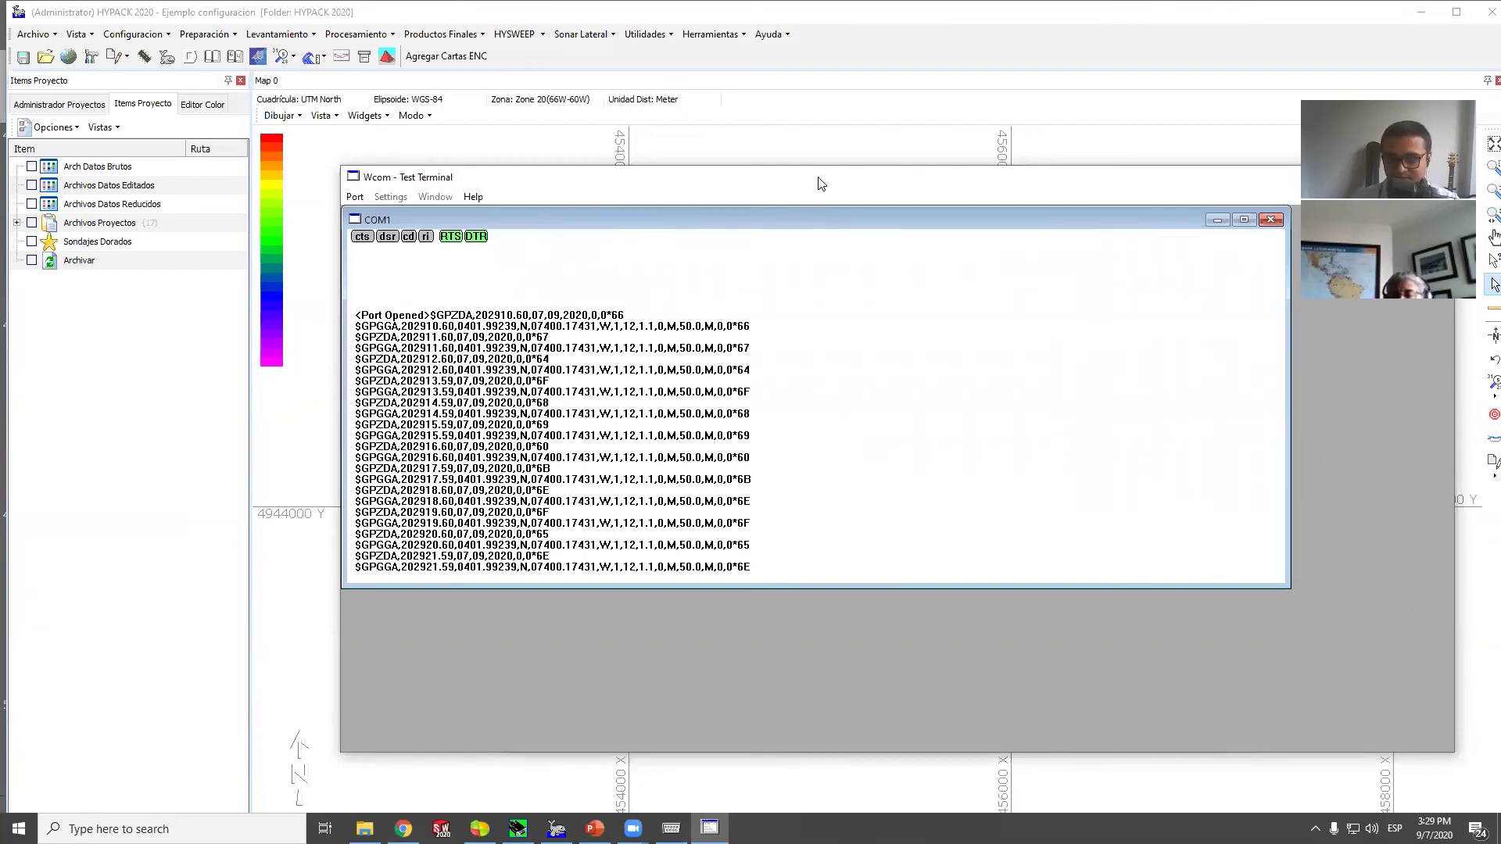
drag(816, 183, 624, 159)
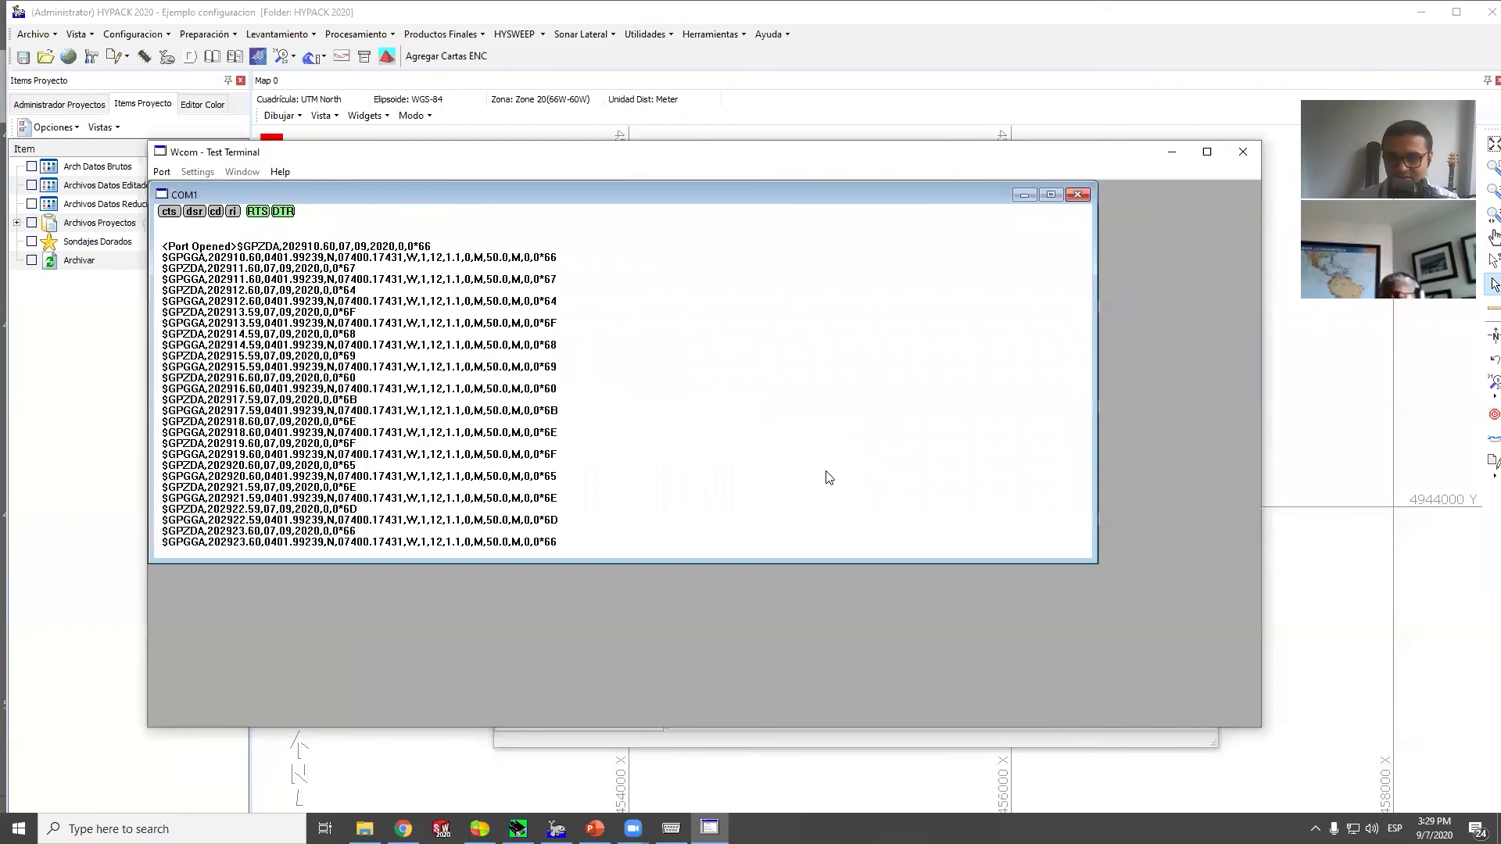
click(1243, 153)
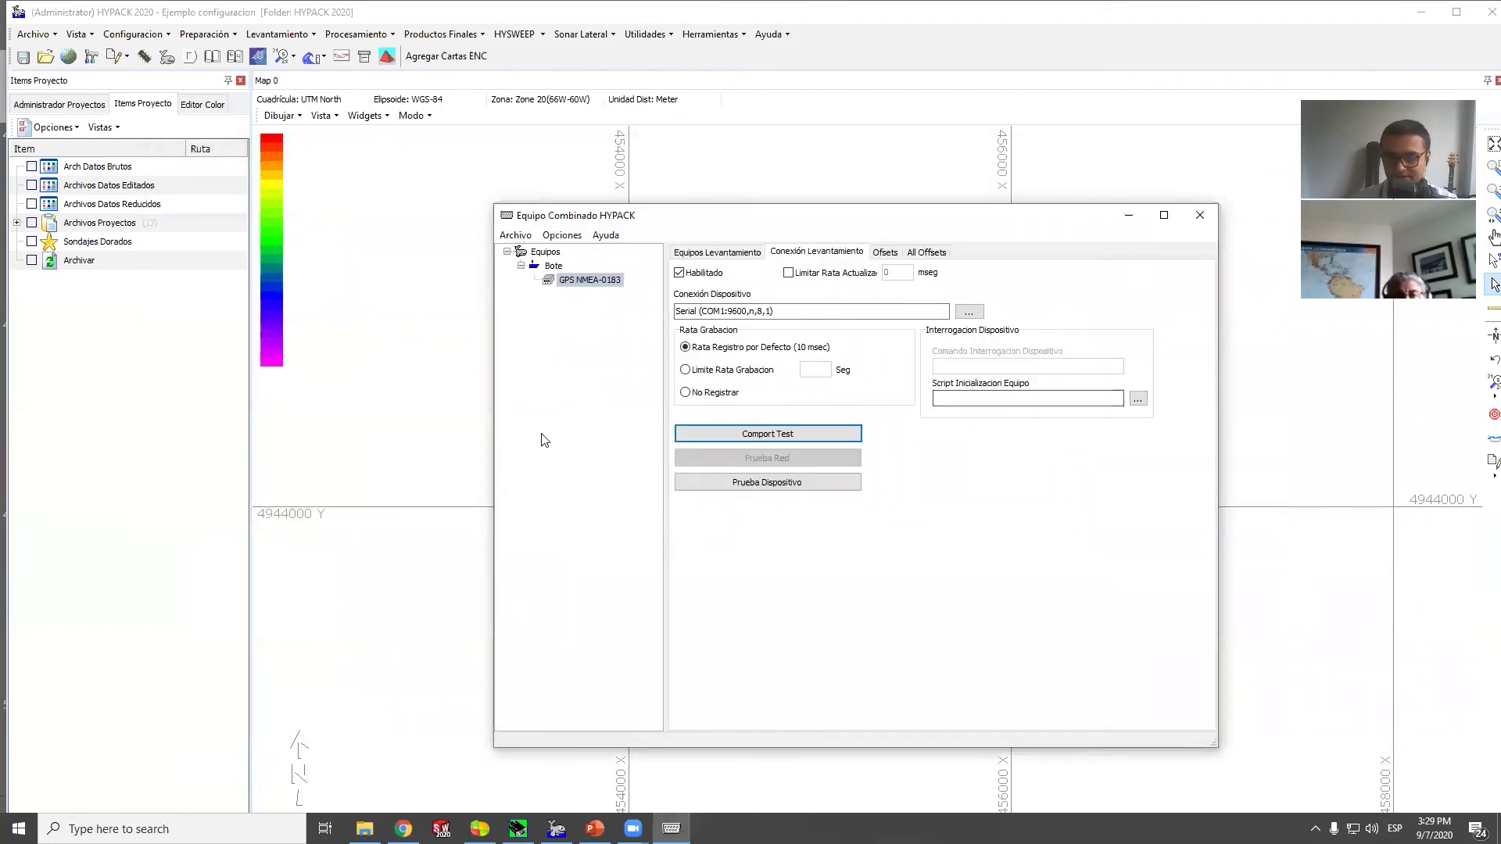
Run the device test on the serial GPS to examine its decoded position and time data, and close the test window
click(778, 484)
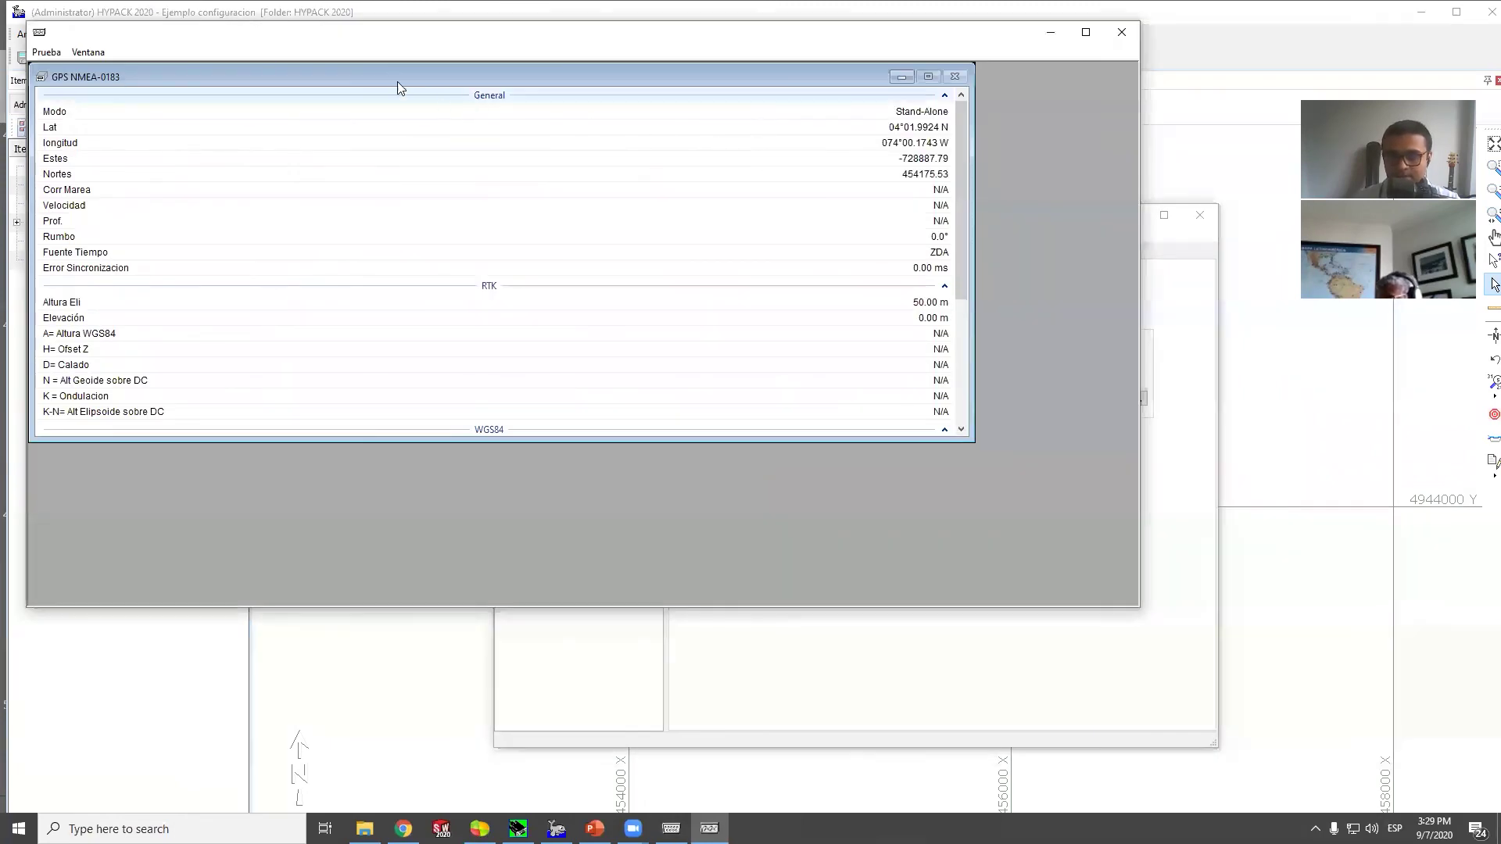
drag(316, 39, 441, 125)
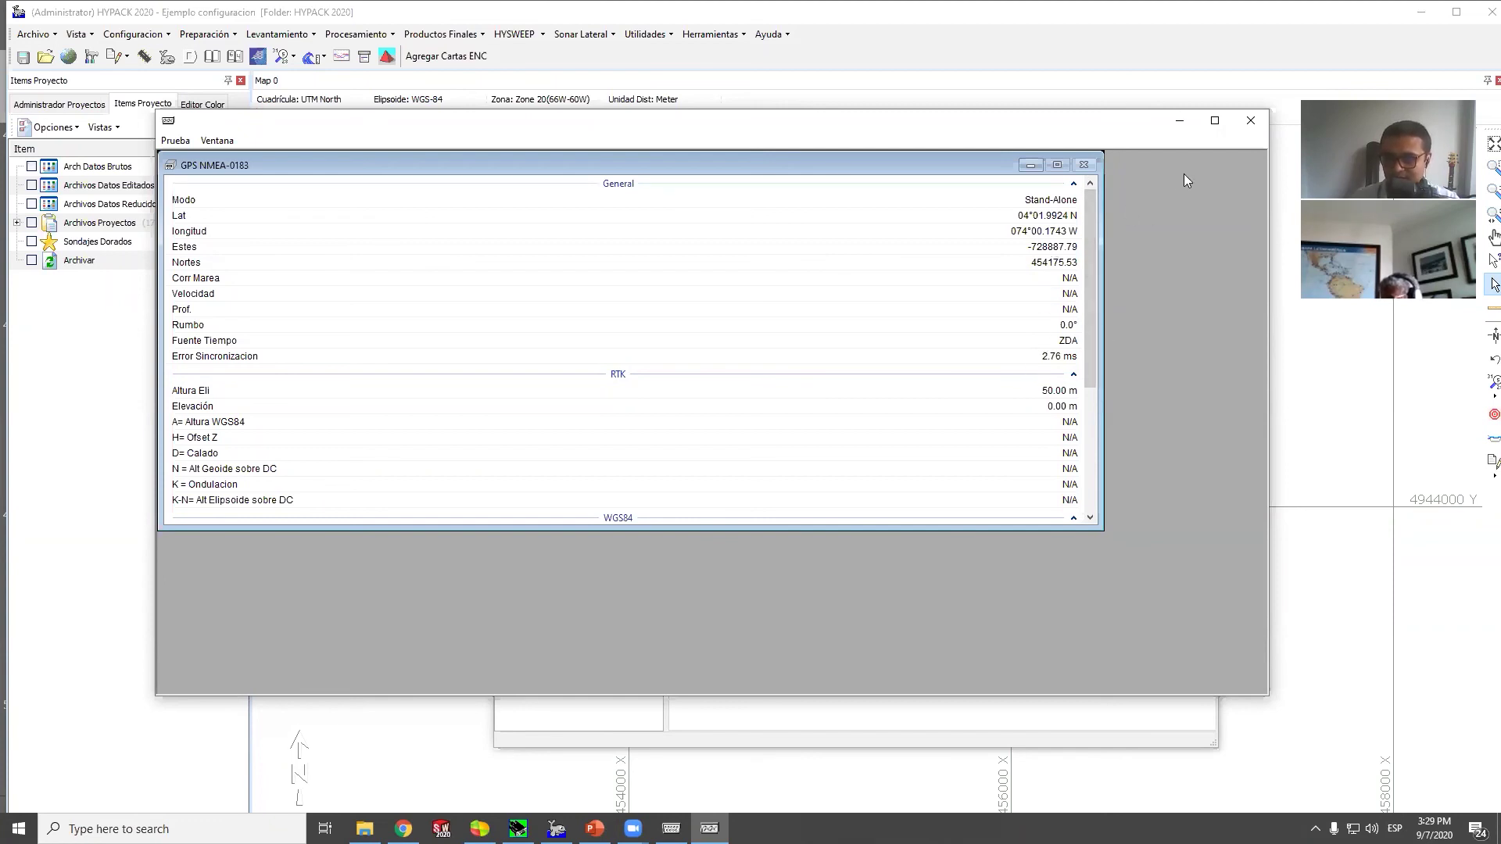
click(1250, 120)
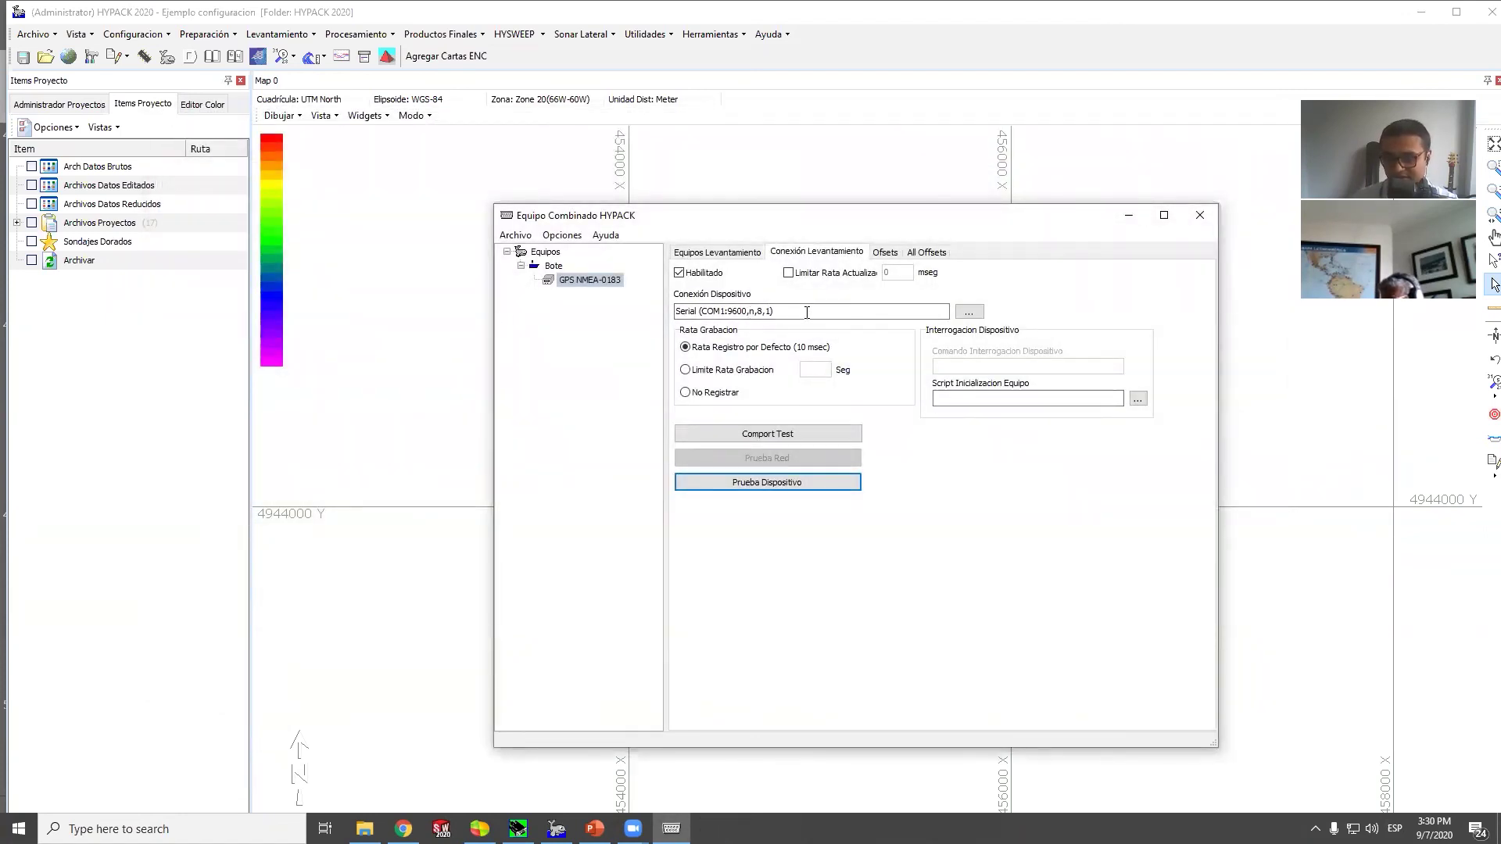
Change the GPS device connection to Red (network) using UDP, Client role, host 127.0.0.1 and port 1100
click(970, 312)
click(899, 430)
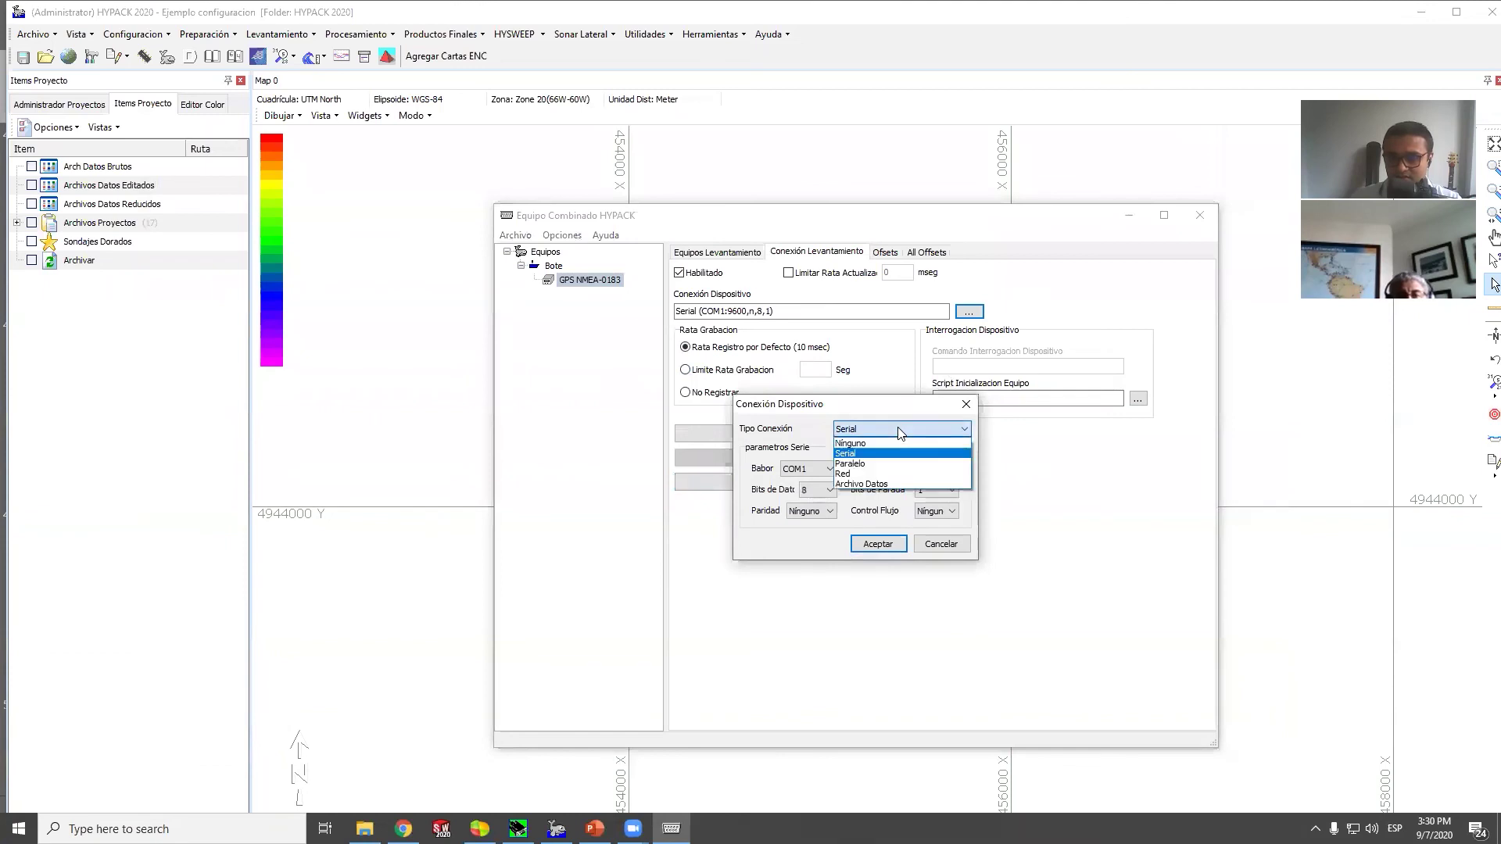
click(880, 474)
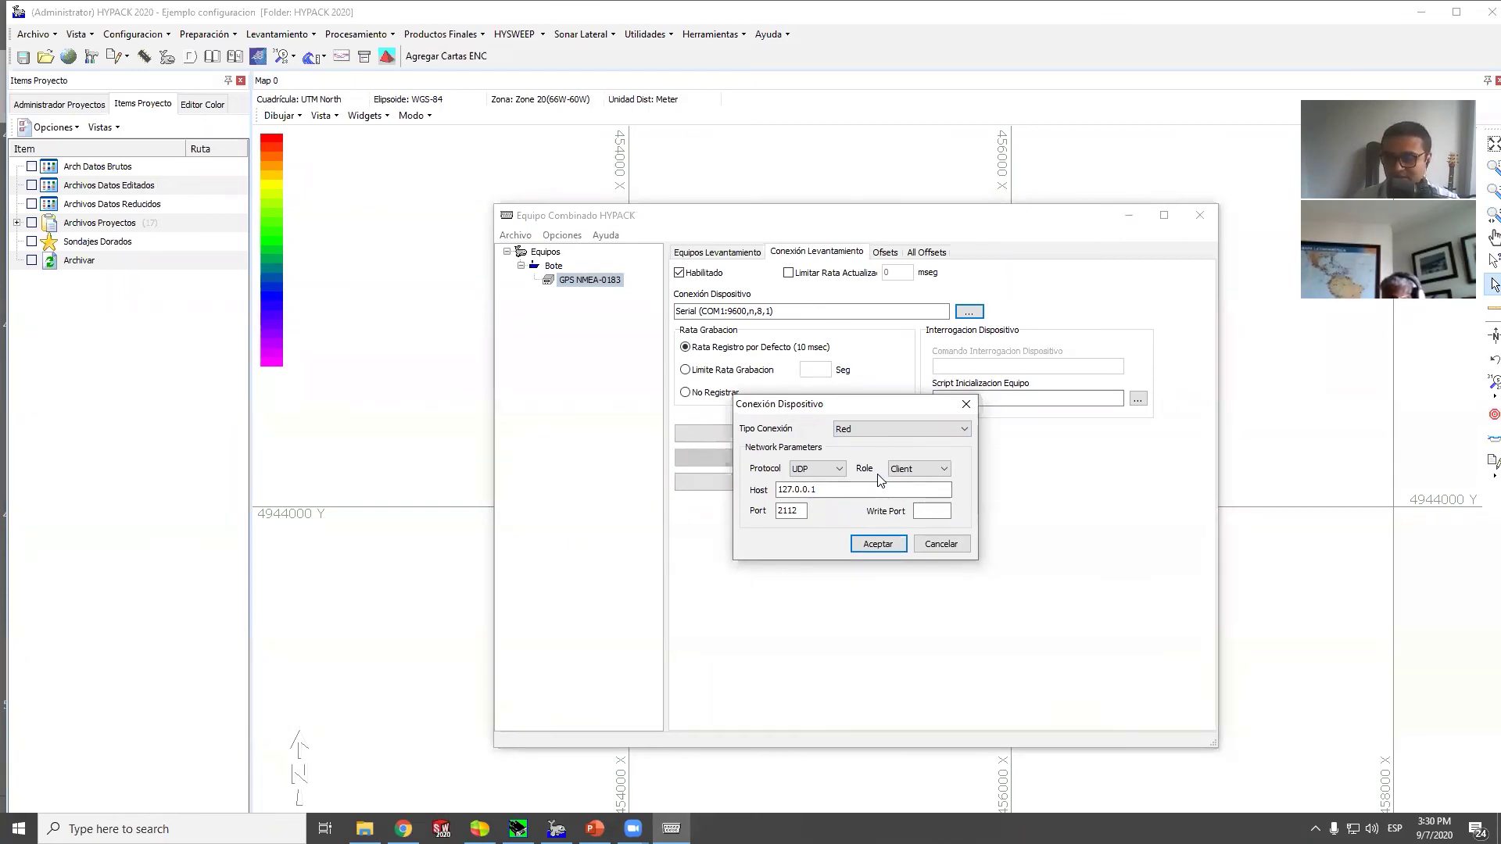
double_click(790, 510)
text(1)
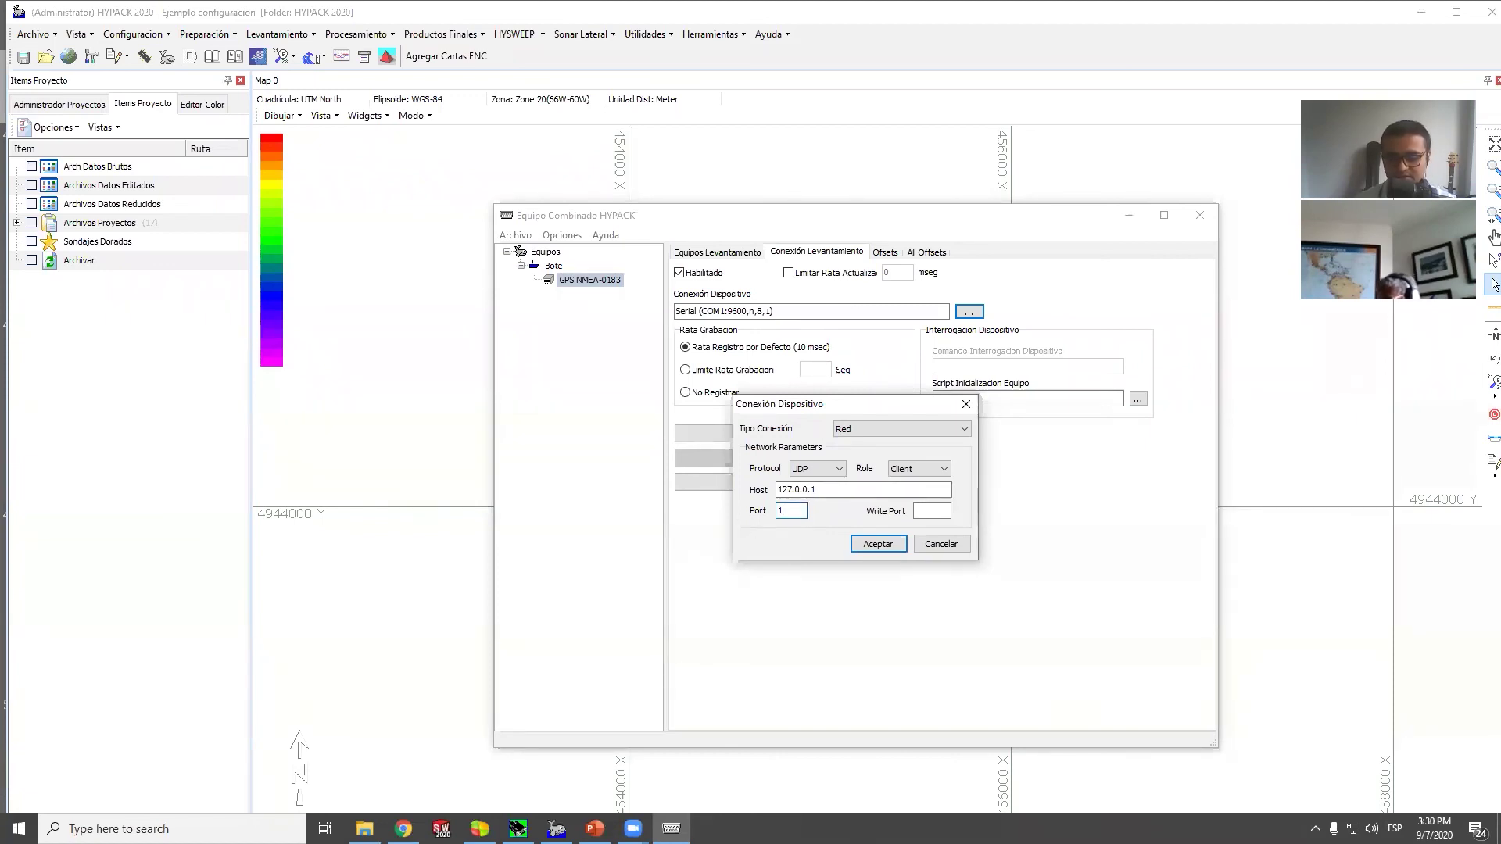
text(100)
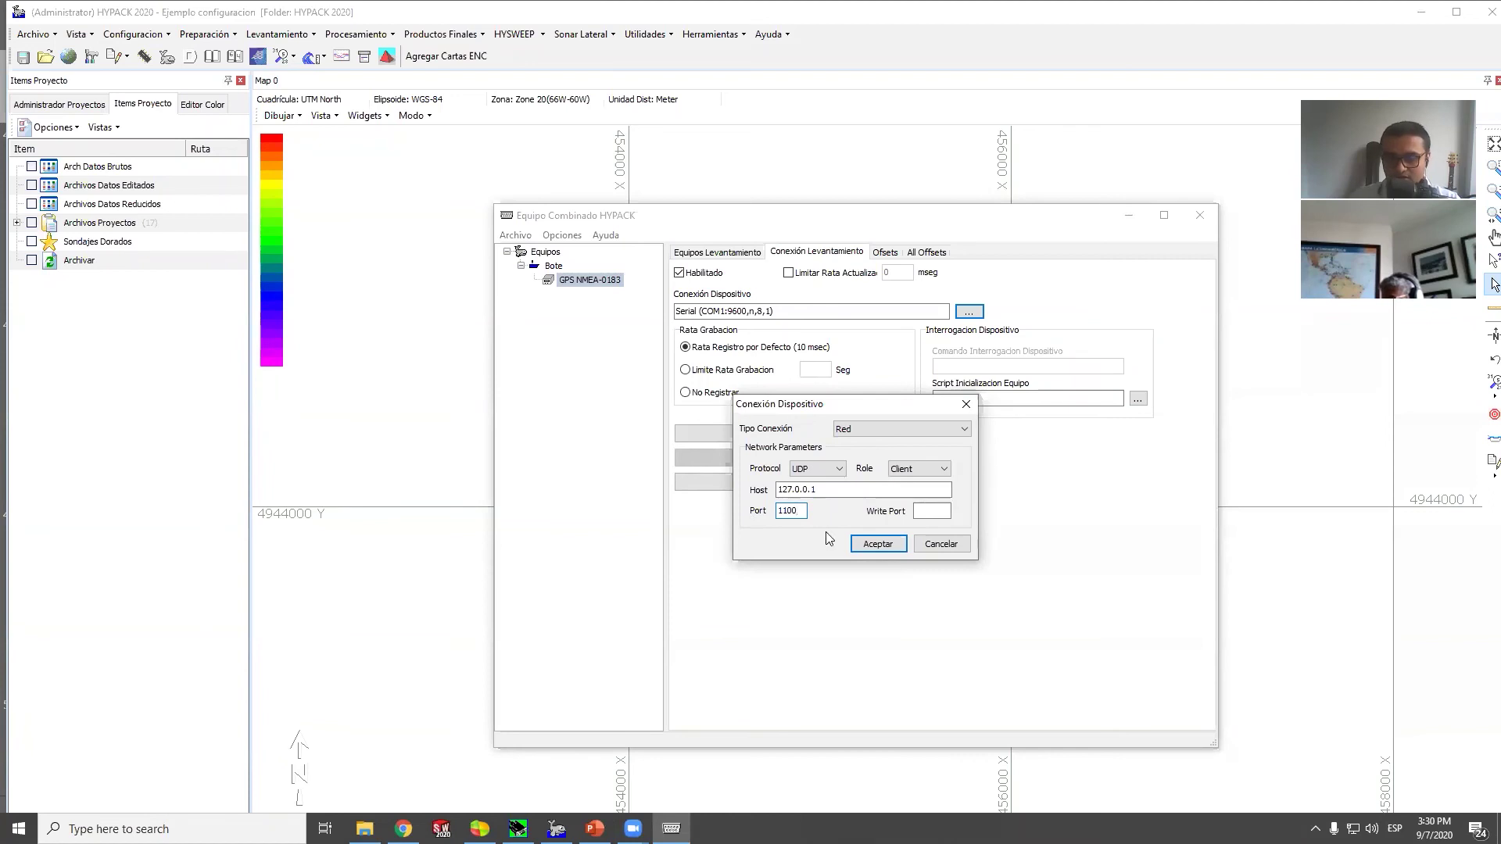
click(889, 546)
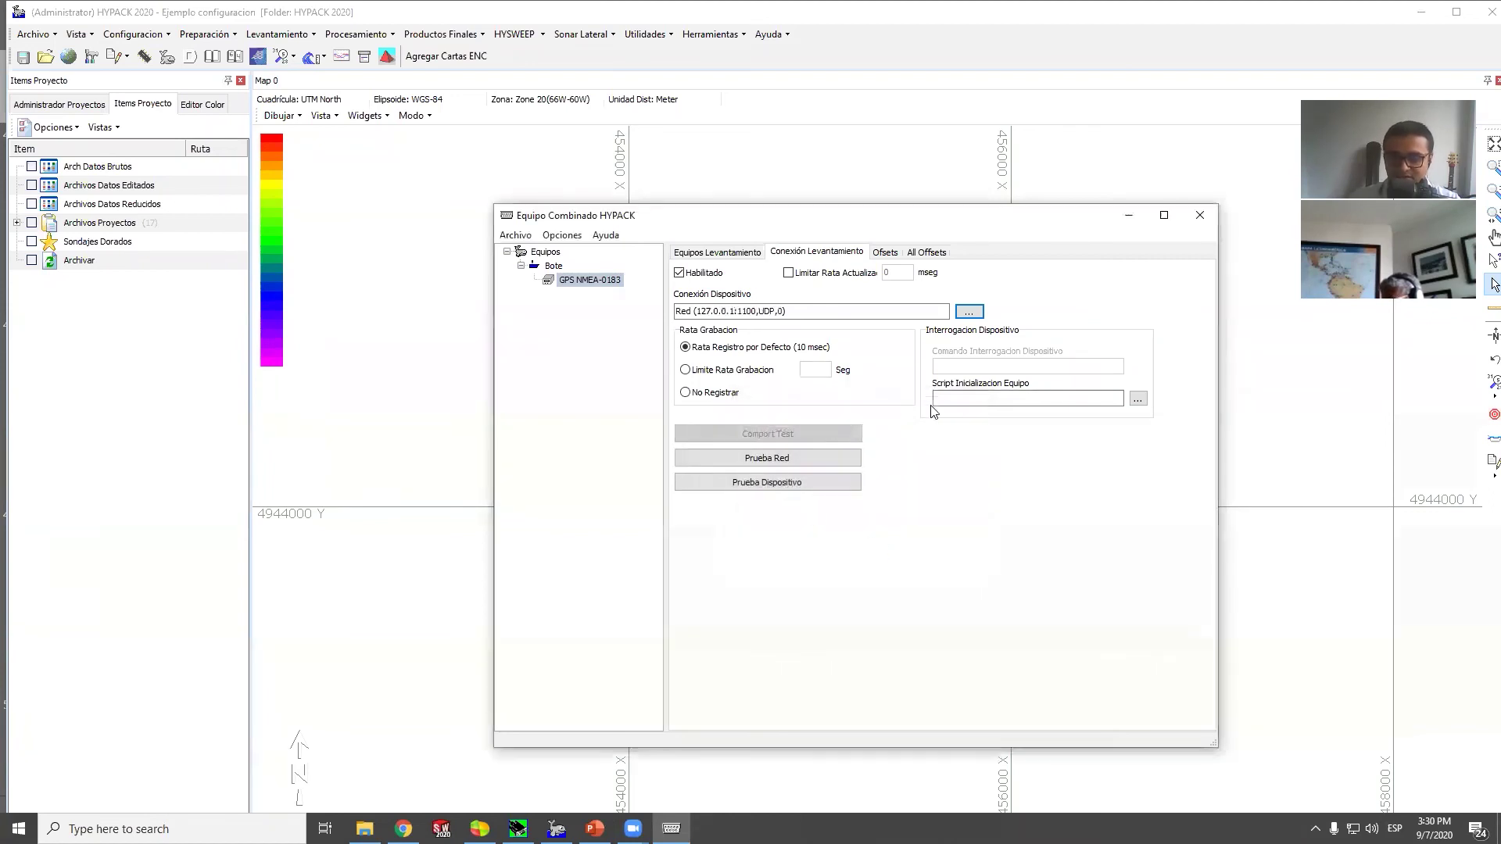
Run the network test for the GPS, connect over UDP to check the incoming messages, and close the test
click(806, 456)
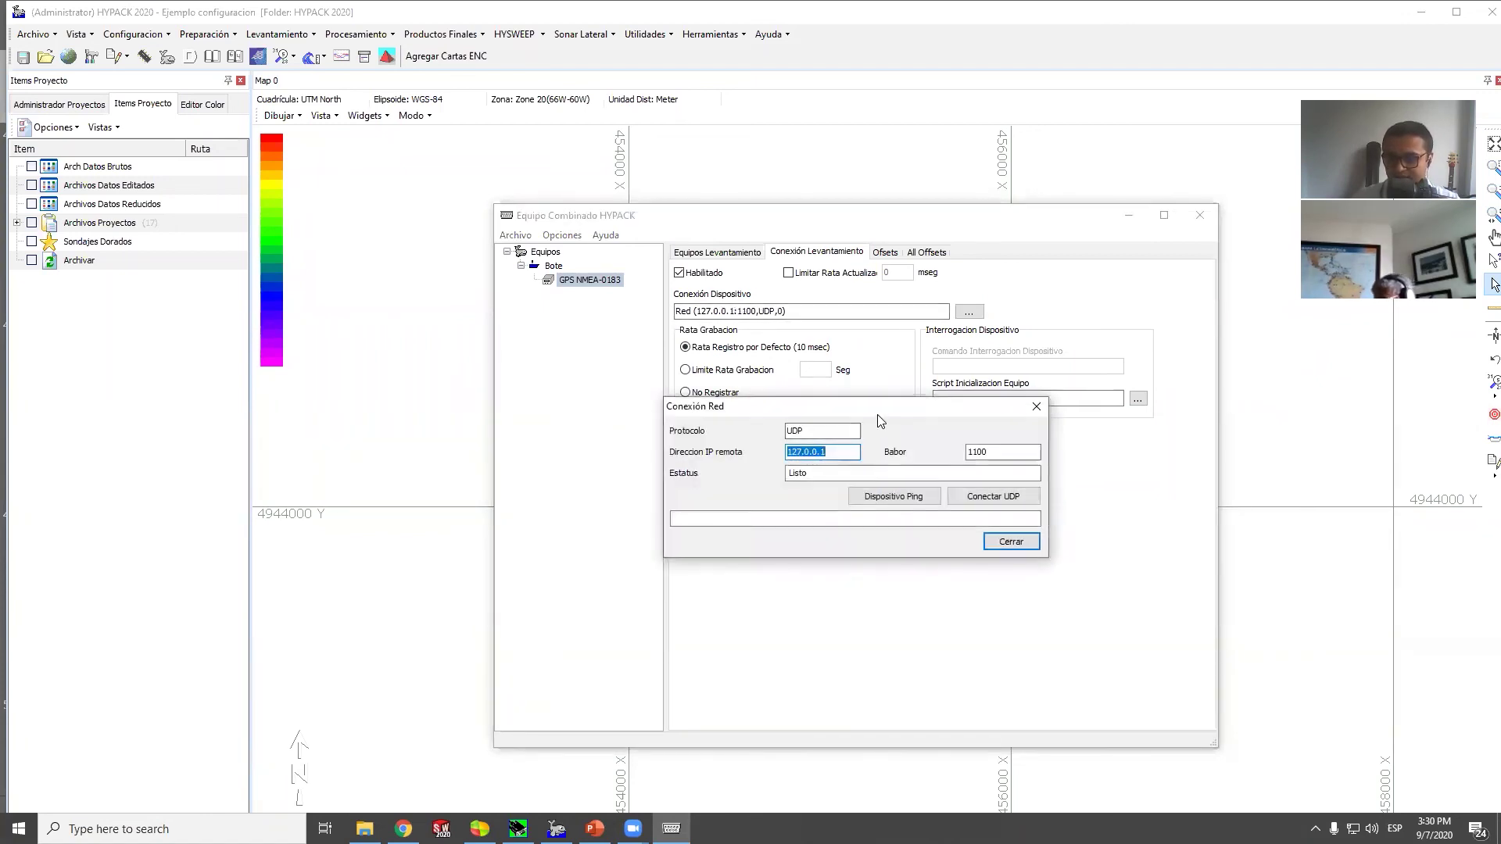
drag(878, 415, 899, 528)
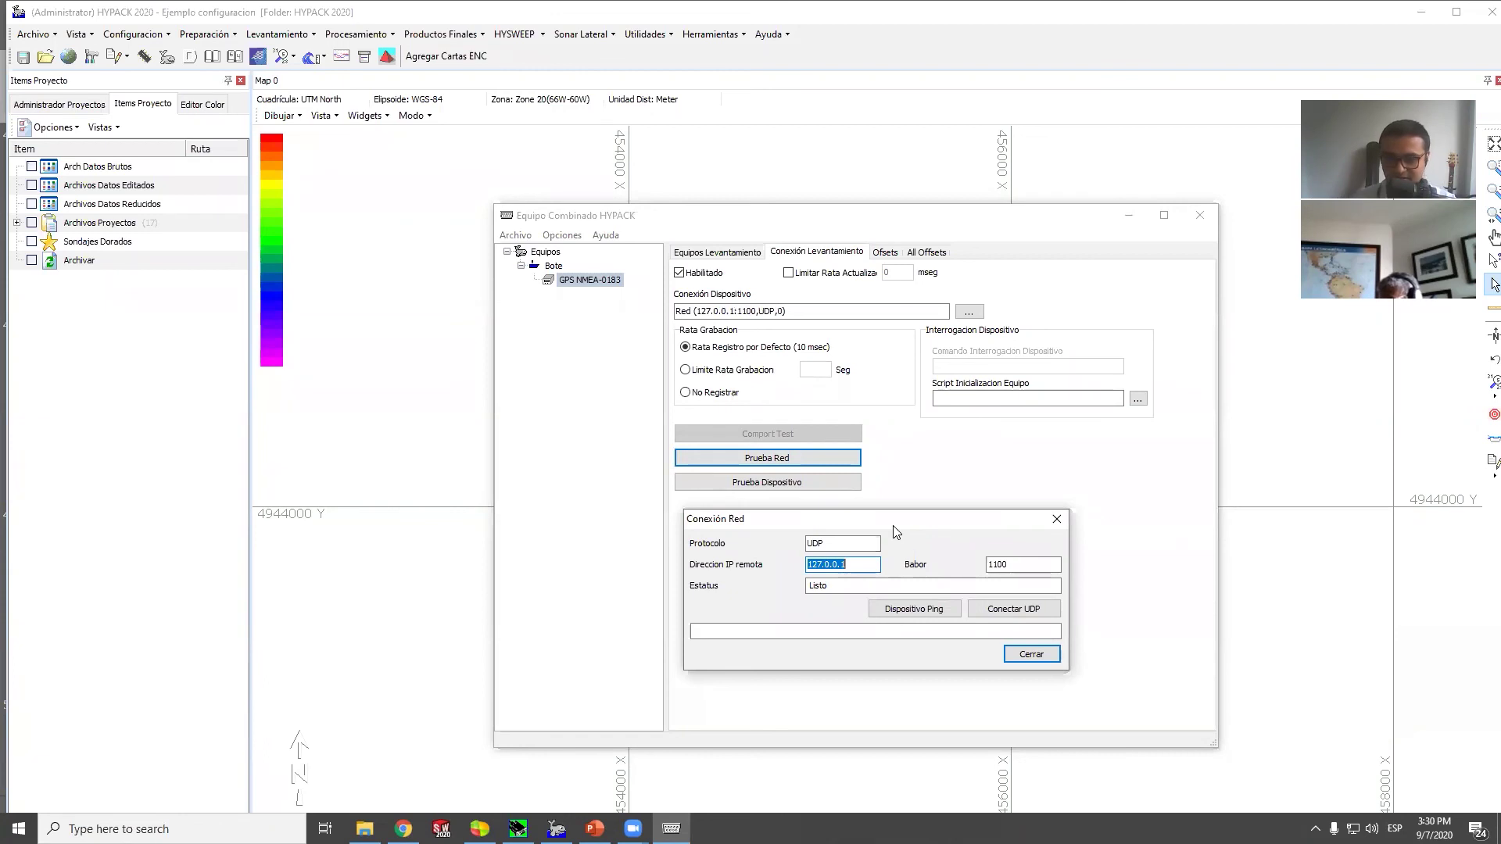
click(1037, 608)
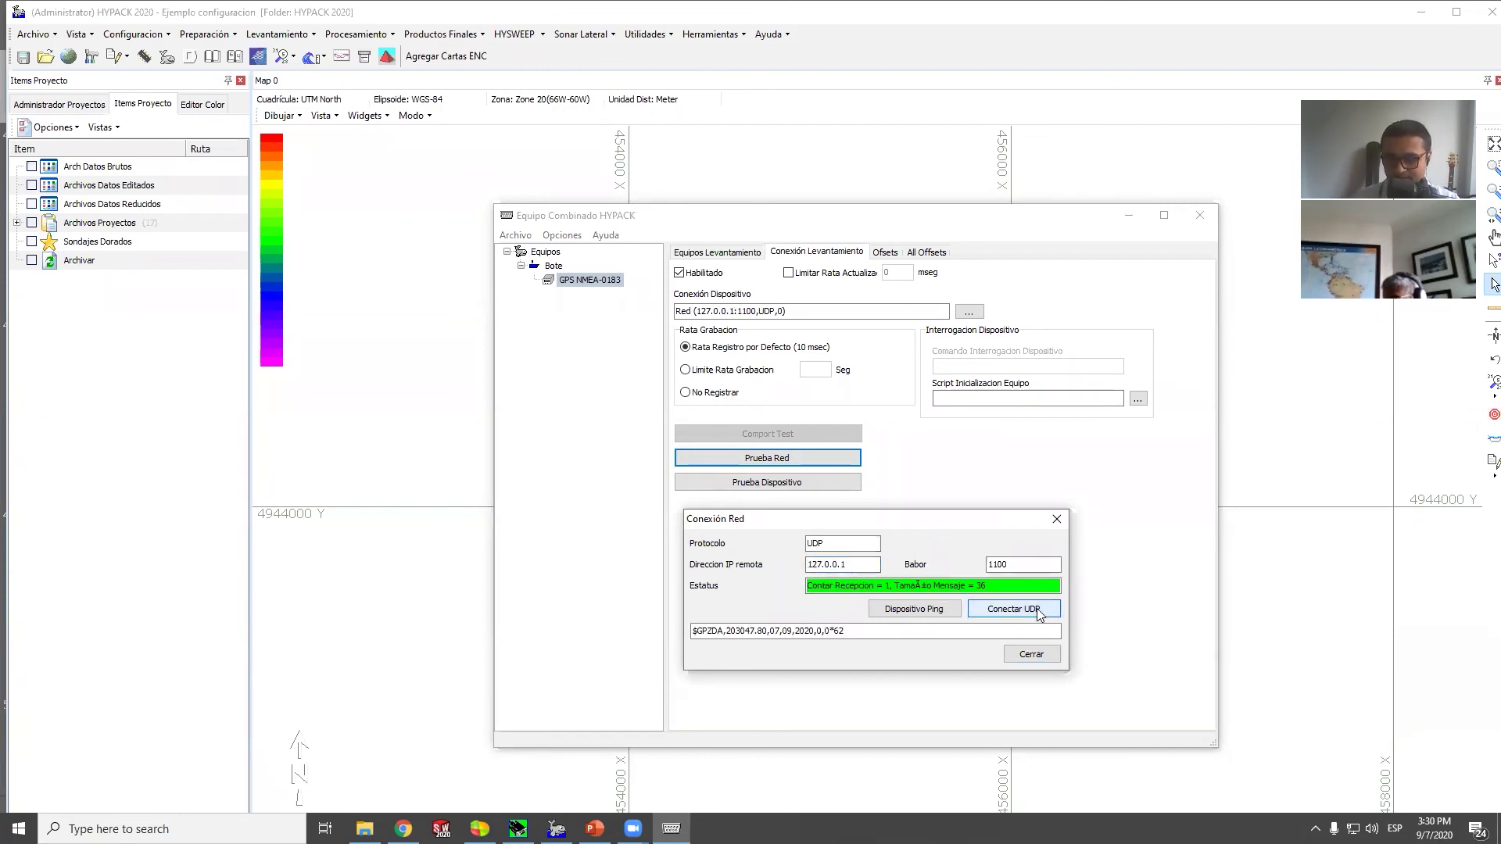
click(911, 630)
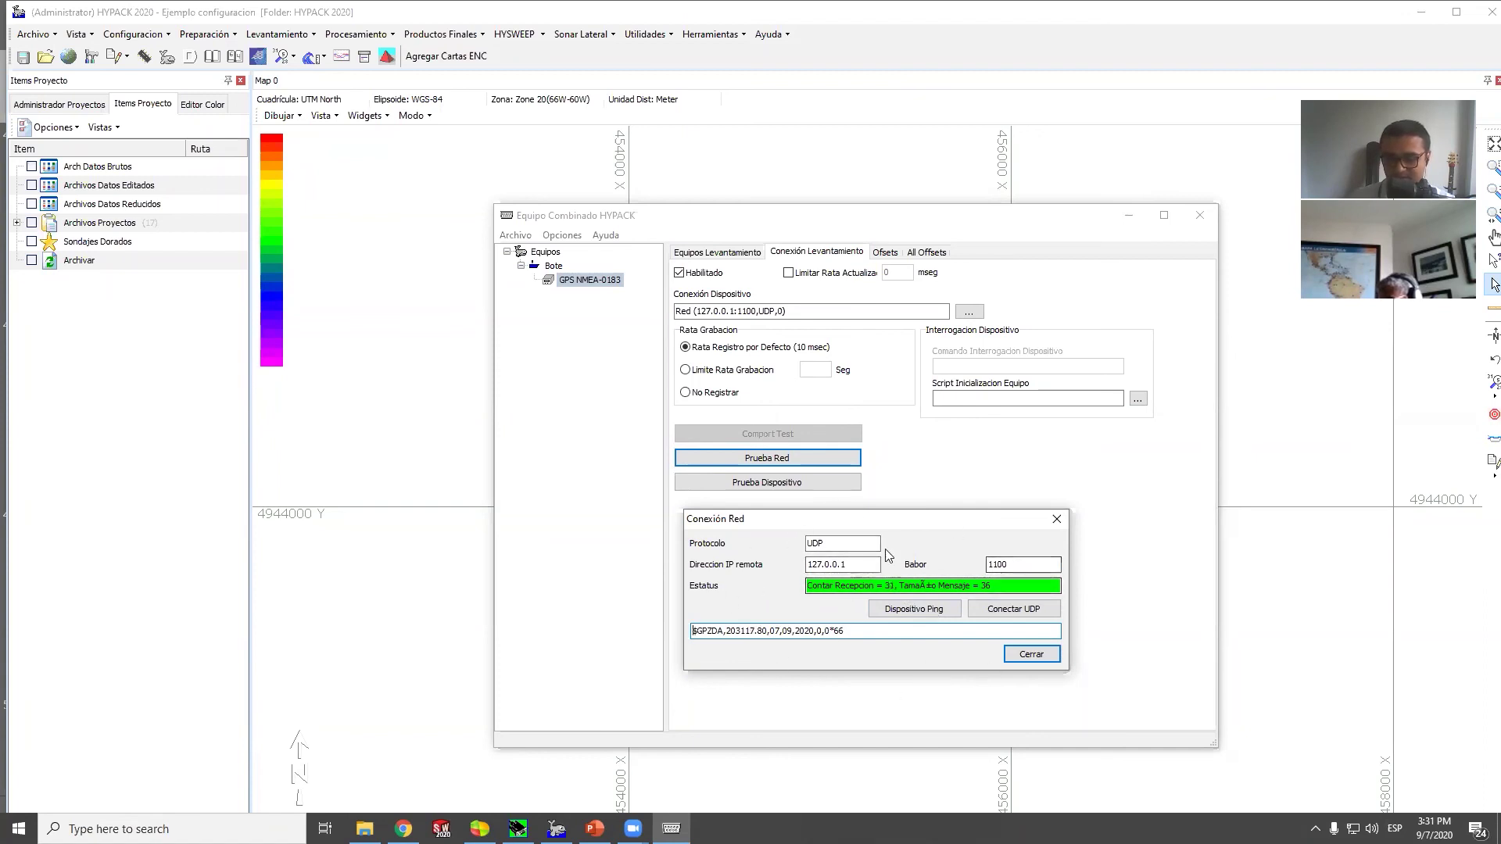
click(1029, 656)
Run the device test on the GPS over its network connection to examine the decoded position, and close it
click(785, 483)
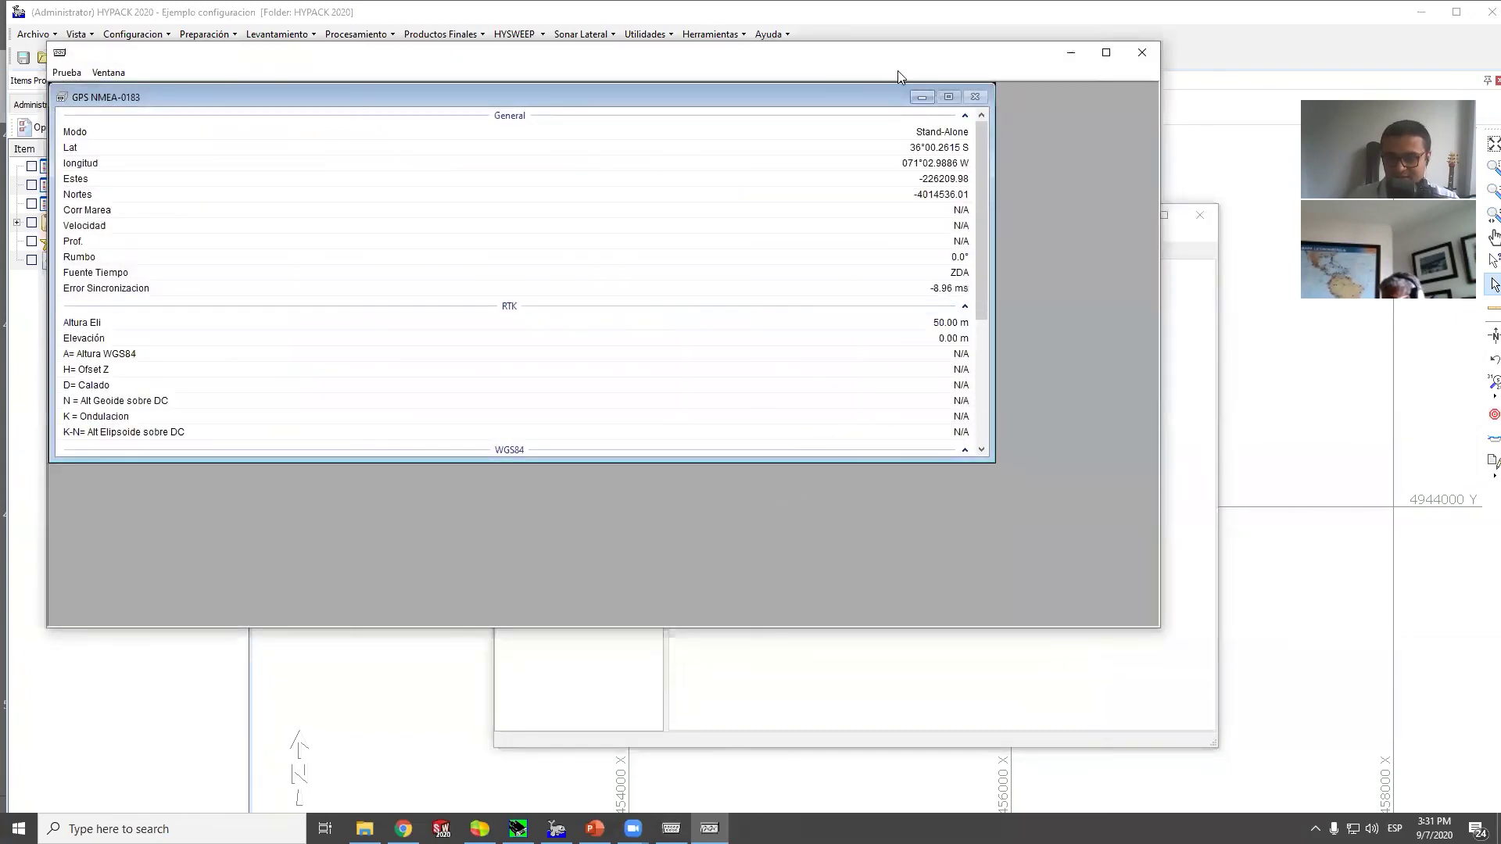
drag(897, 70, 949, 146)
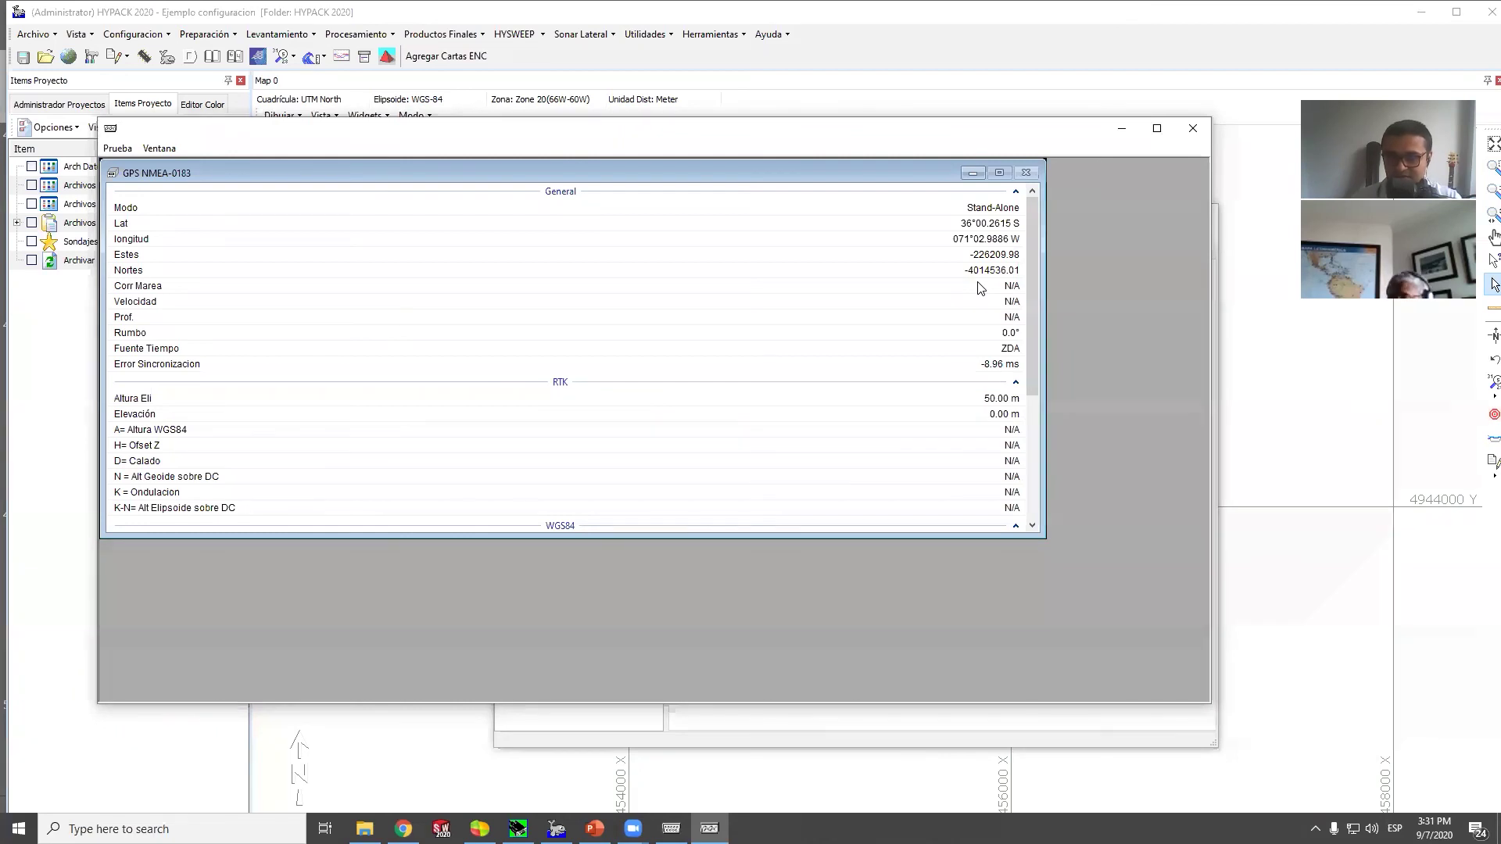
click(1192, 128)
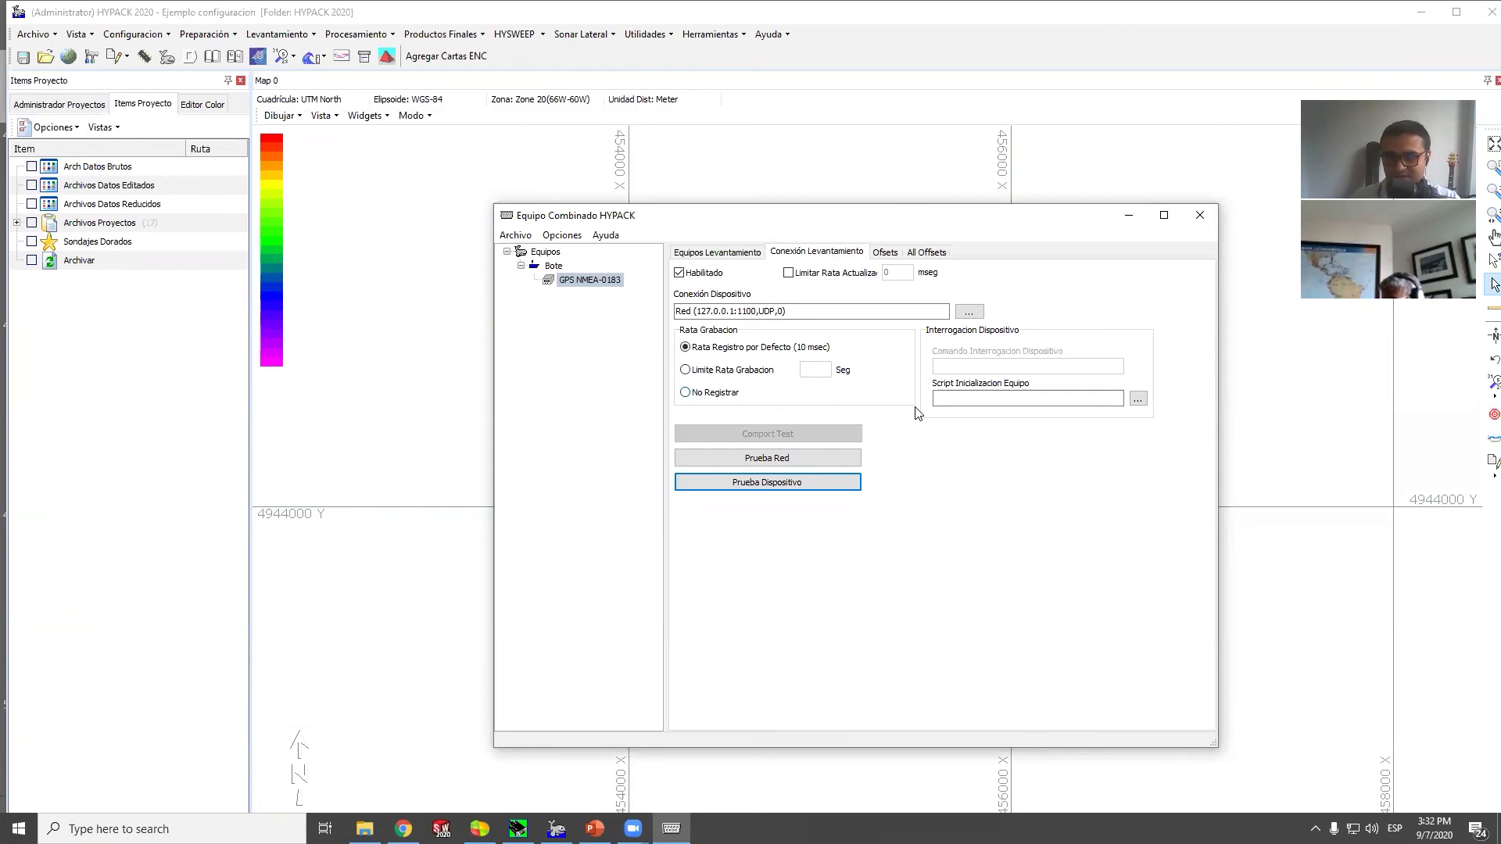
Include a HYSWEEP survey in the system and remove the default Imagenex Delta T from its installed devices
click(553, 267)
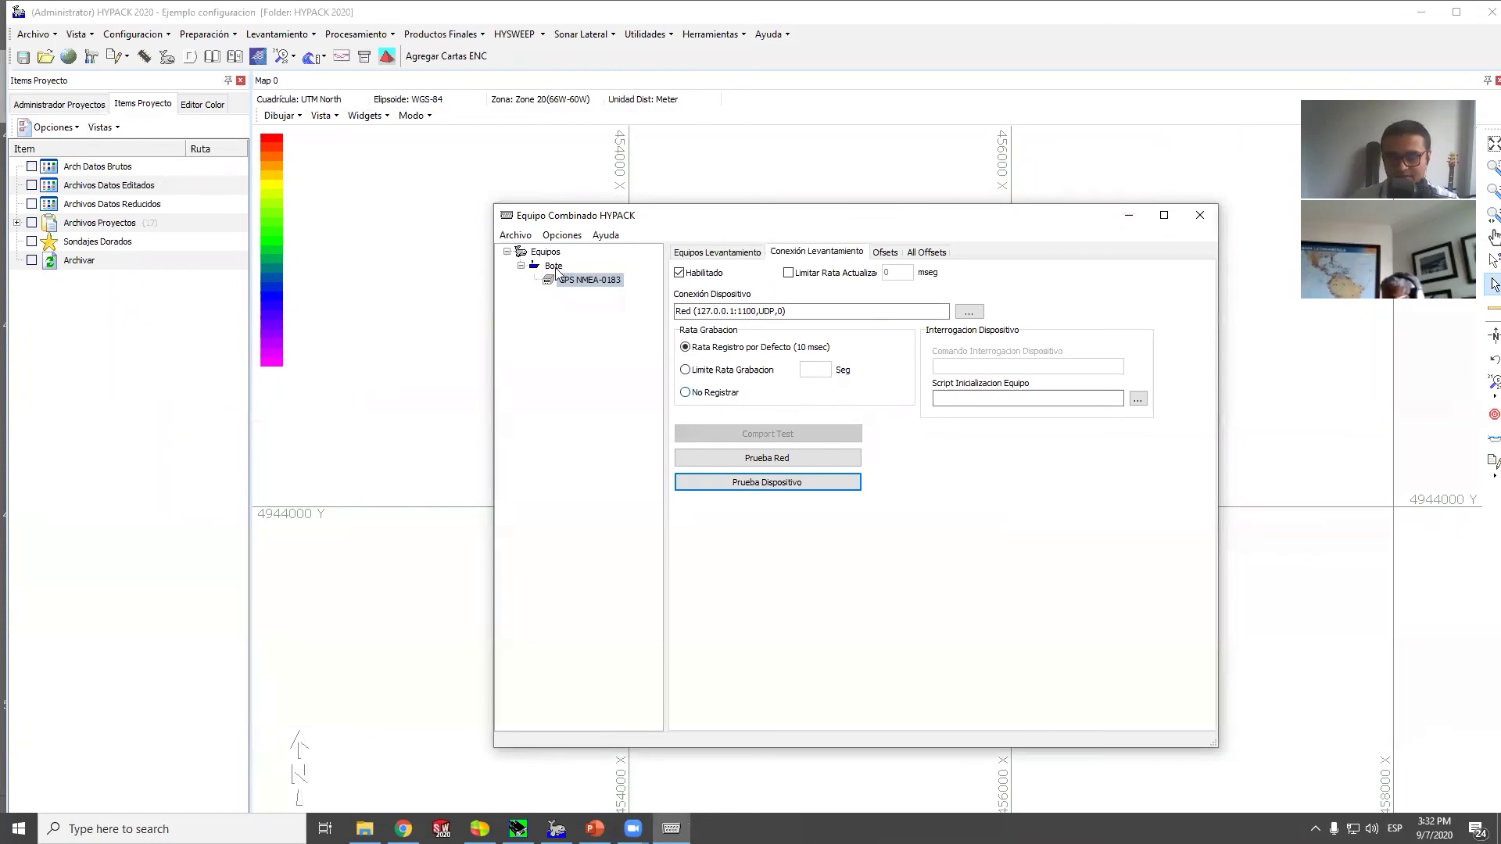
click(551, 254)
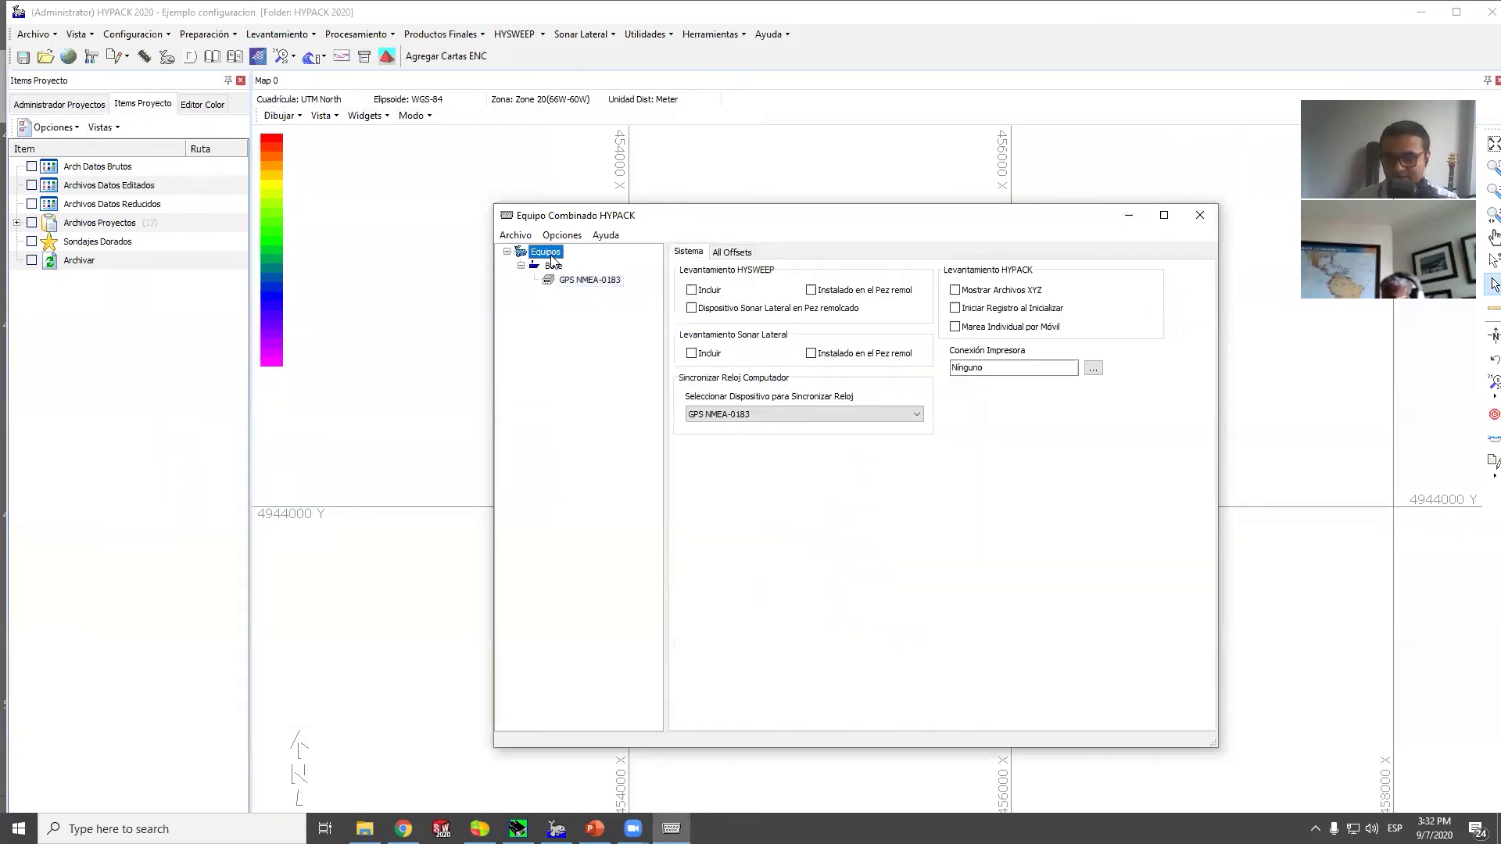
click(691, 290)
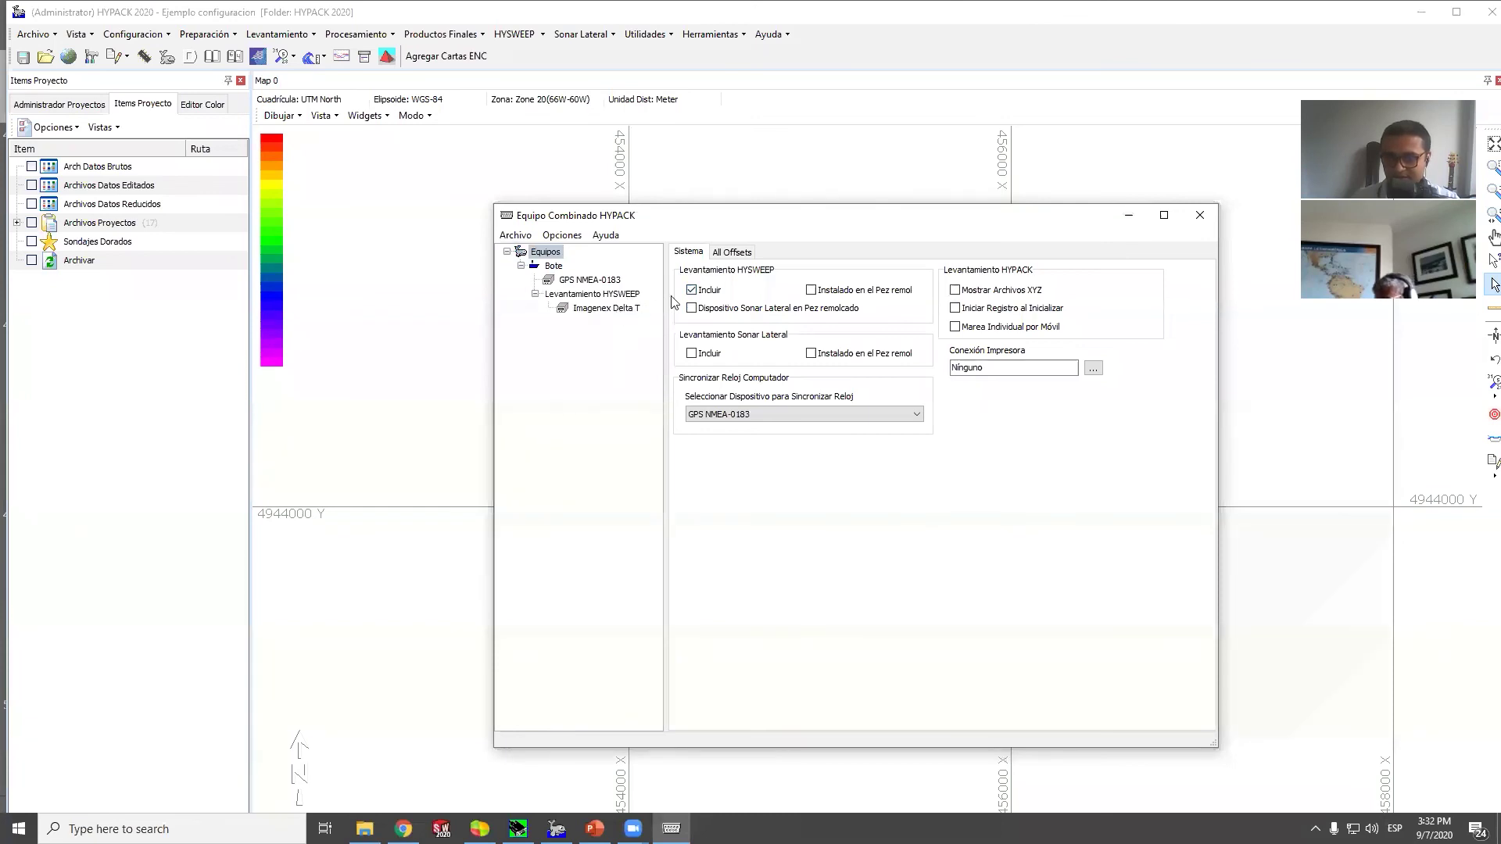
click(618, 310)
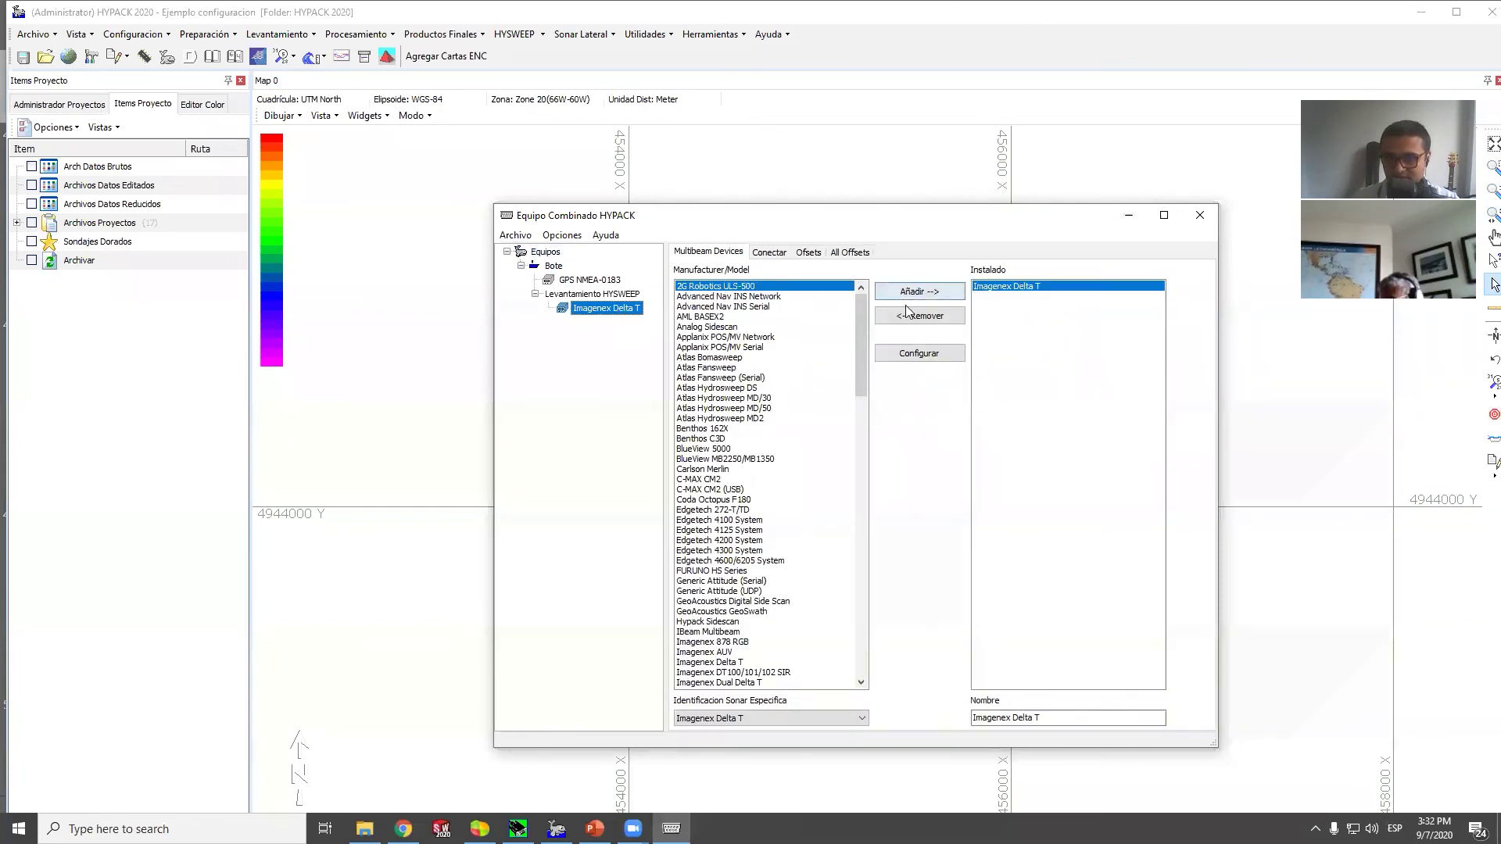
click(908, 317)
Add the Reson Seabat T50-P multibeam to the HYSWEEP survey
click(593, 302)
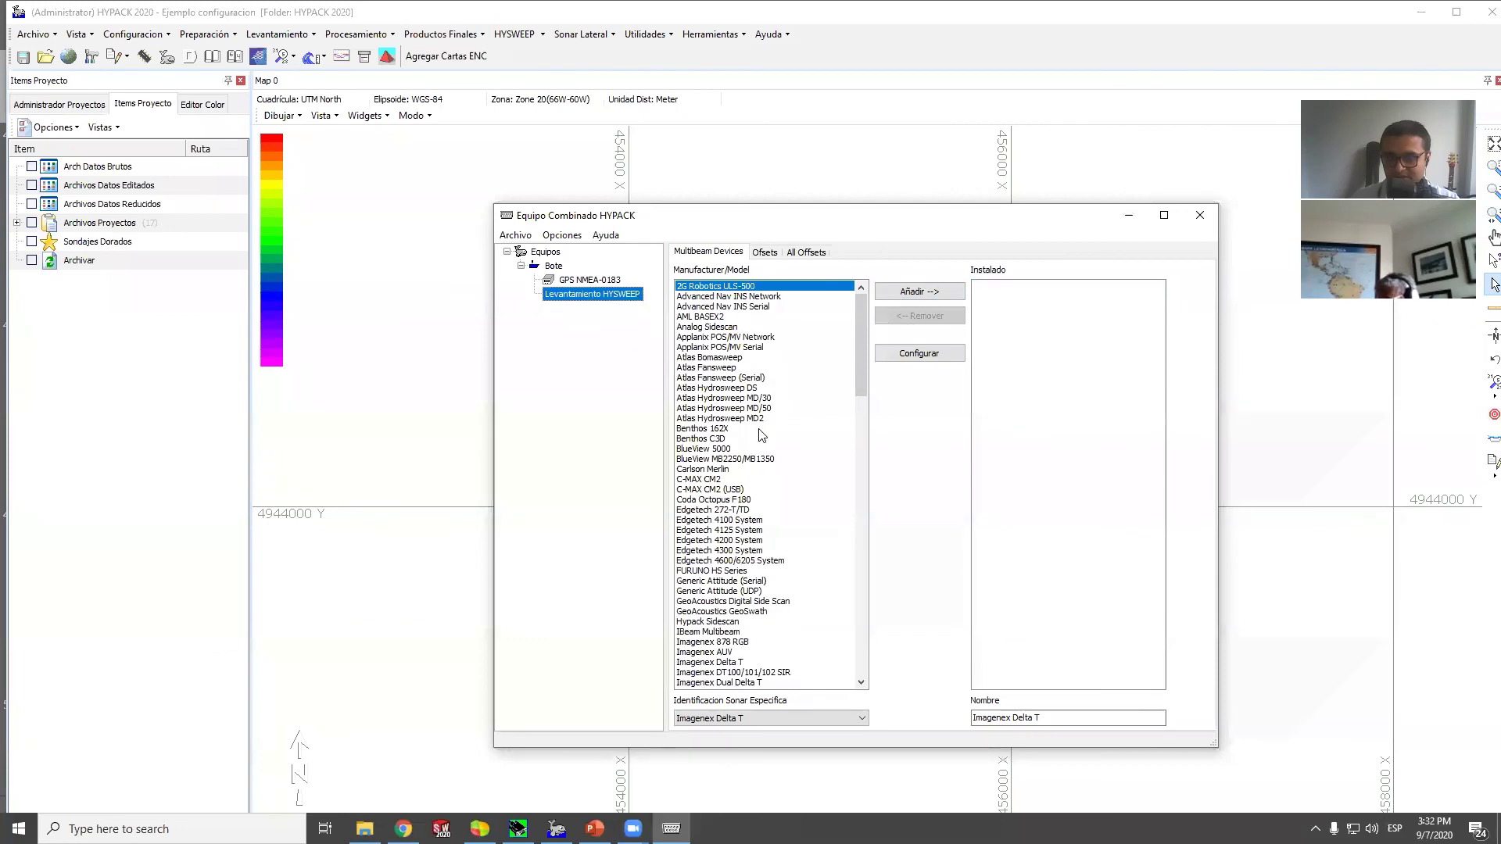
scroll(749, 512, down, 7)
scroll(749, 512, down, 13)
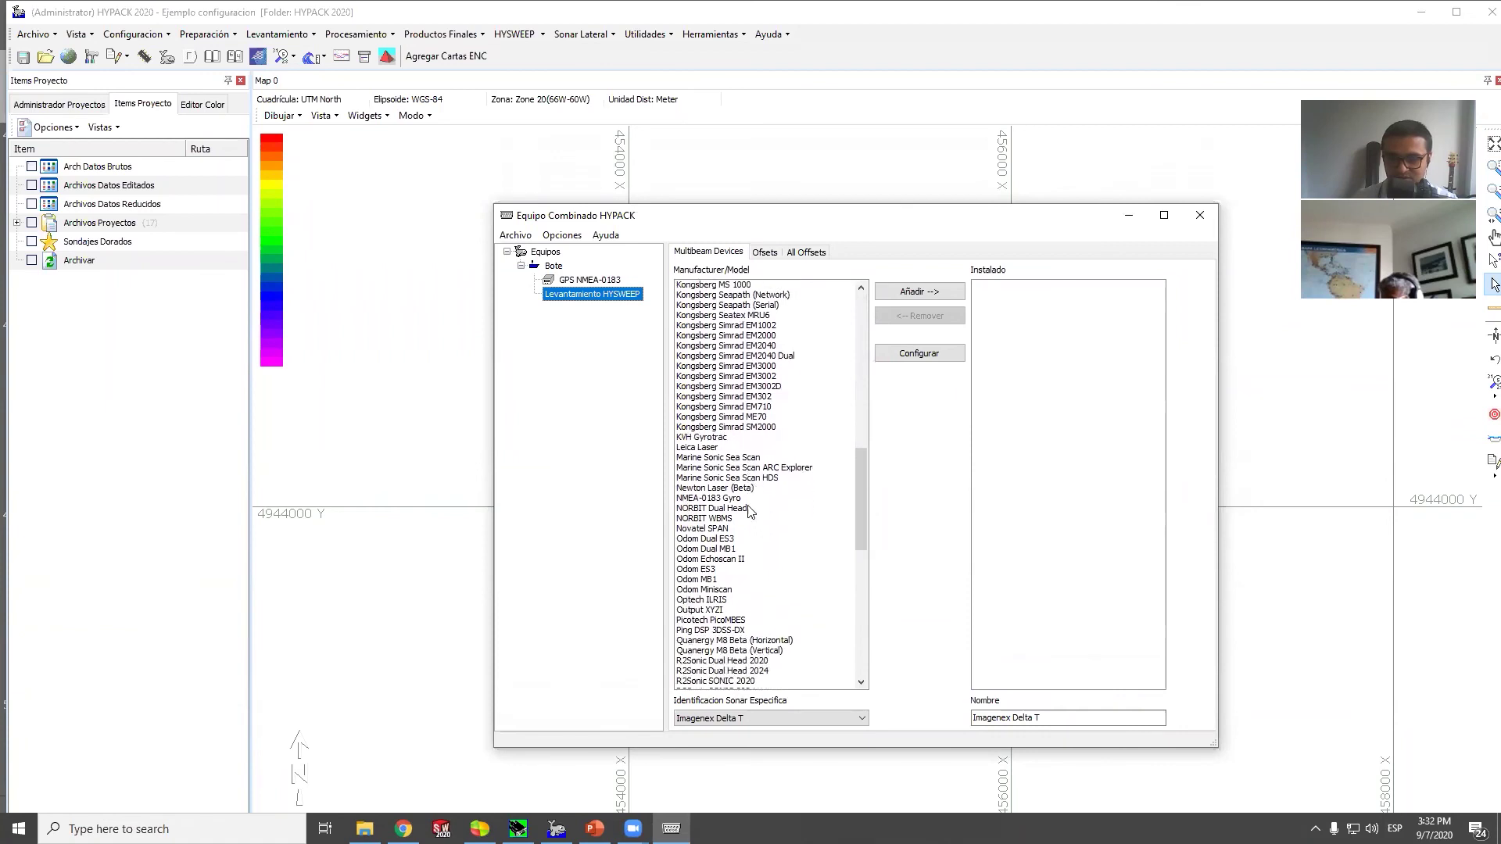
scroll(749, 511, down, 2)
scroll(748, 511, down, 8)
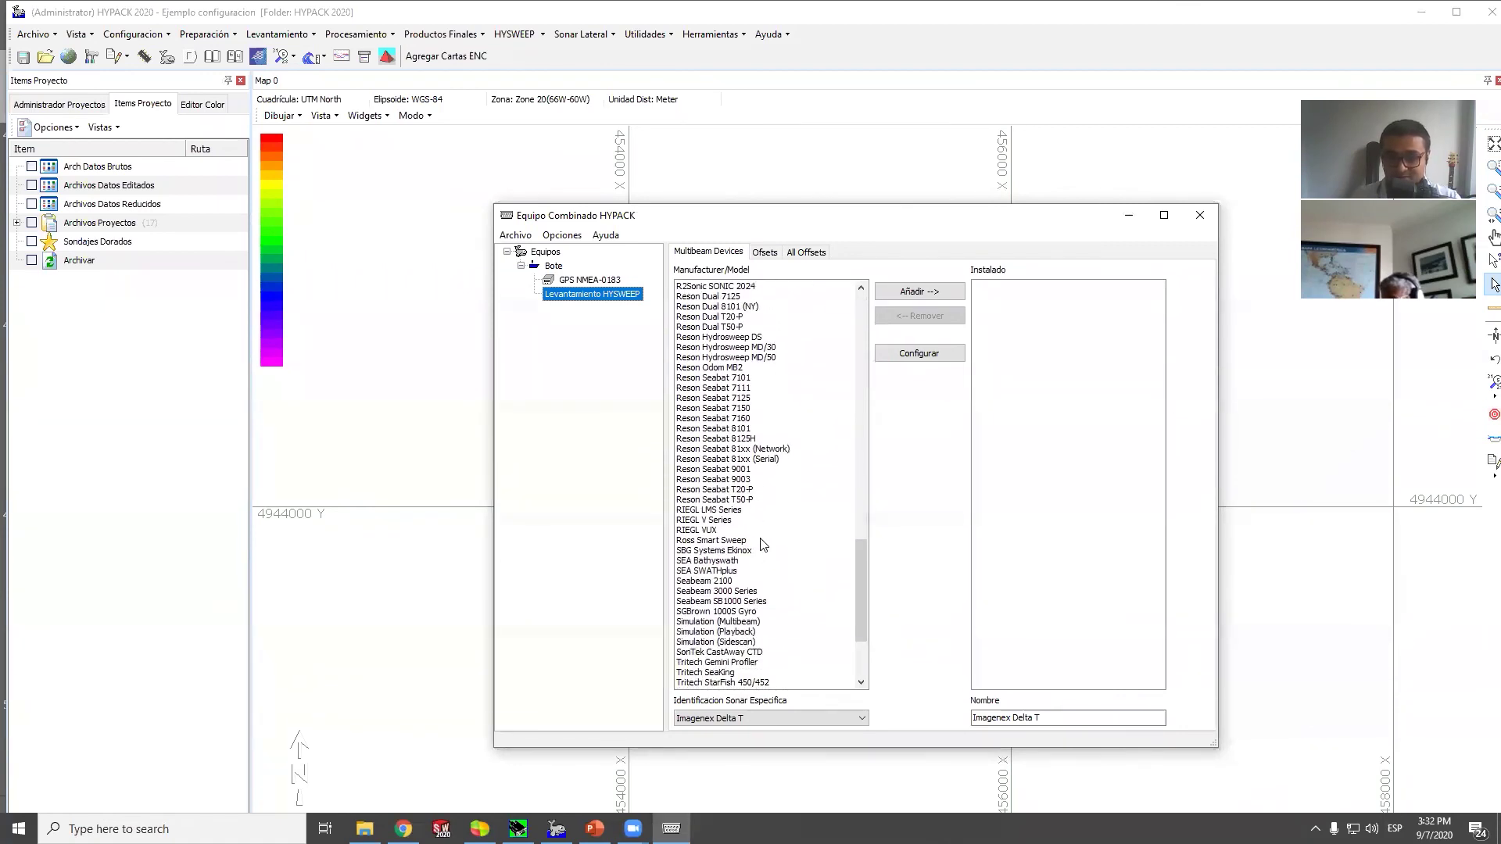
click(743, 500)
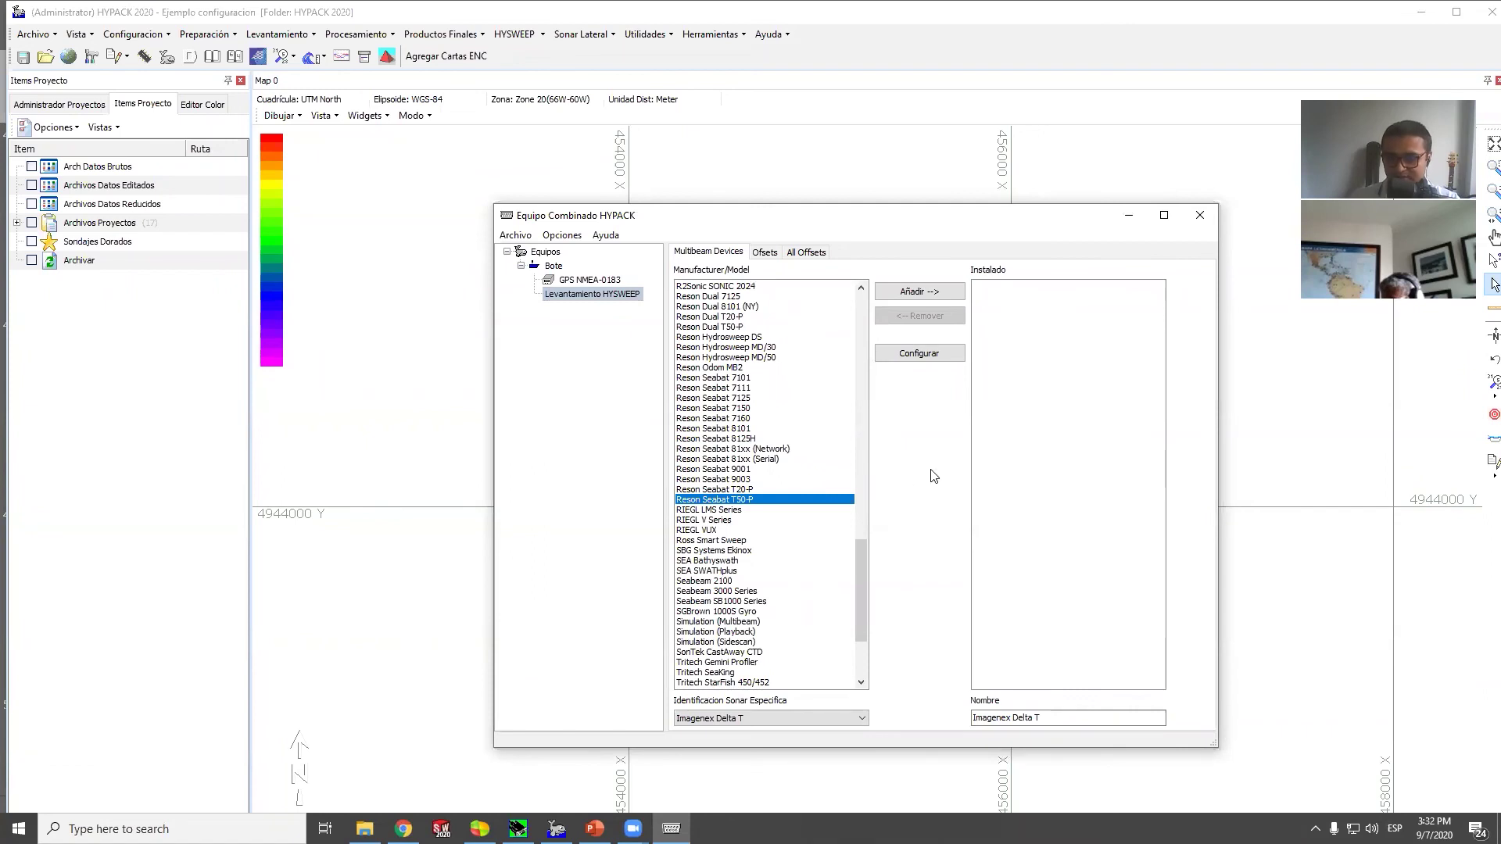
click(922, 294)
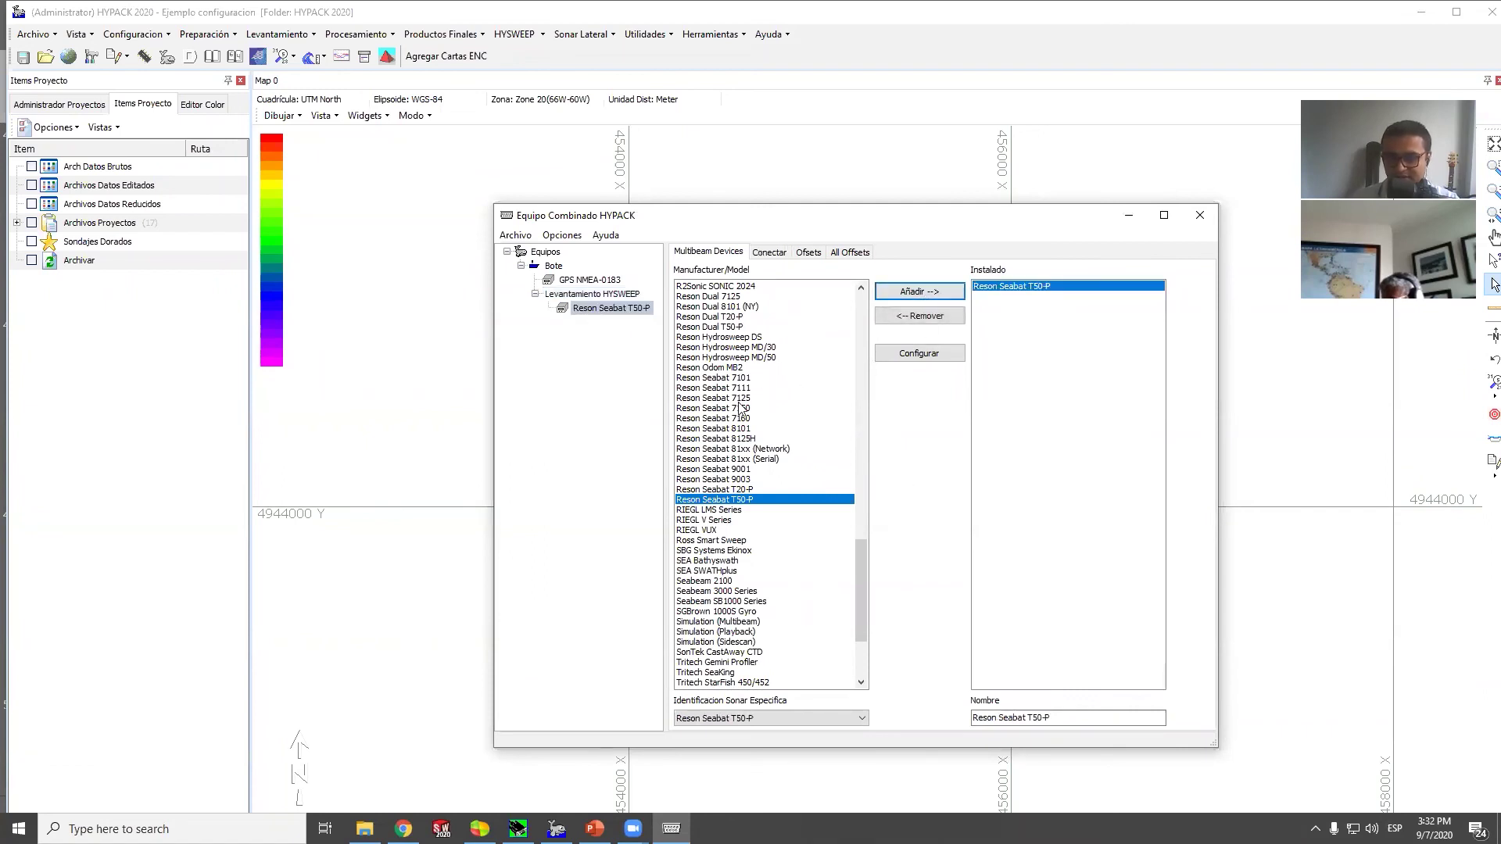
Add the iXBlue IMU (TCP) motion sensor to the HYSWEEP survey's installed devices
click(607, 282)
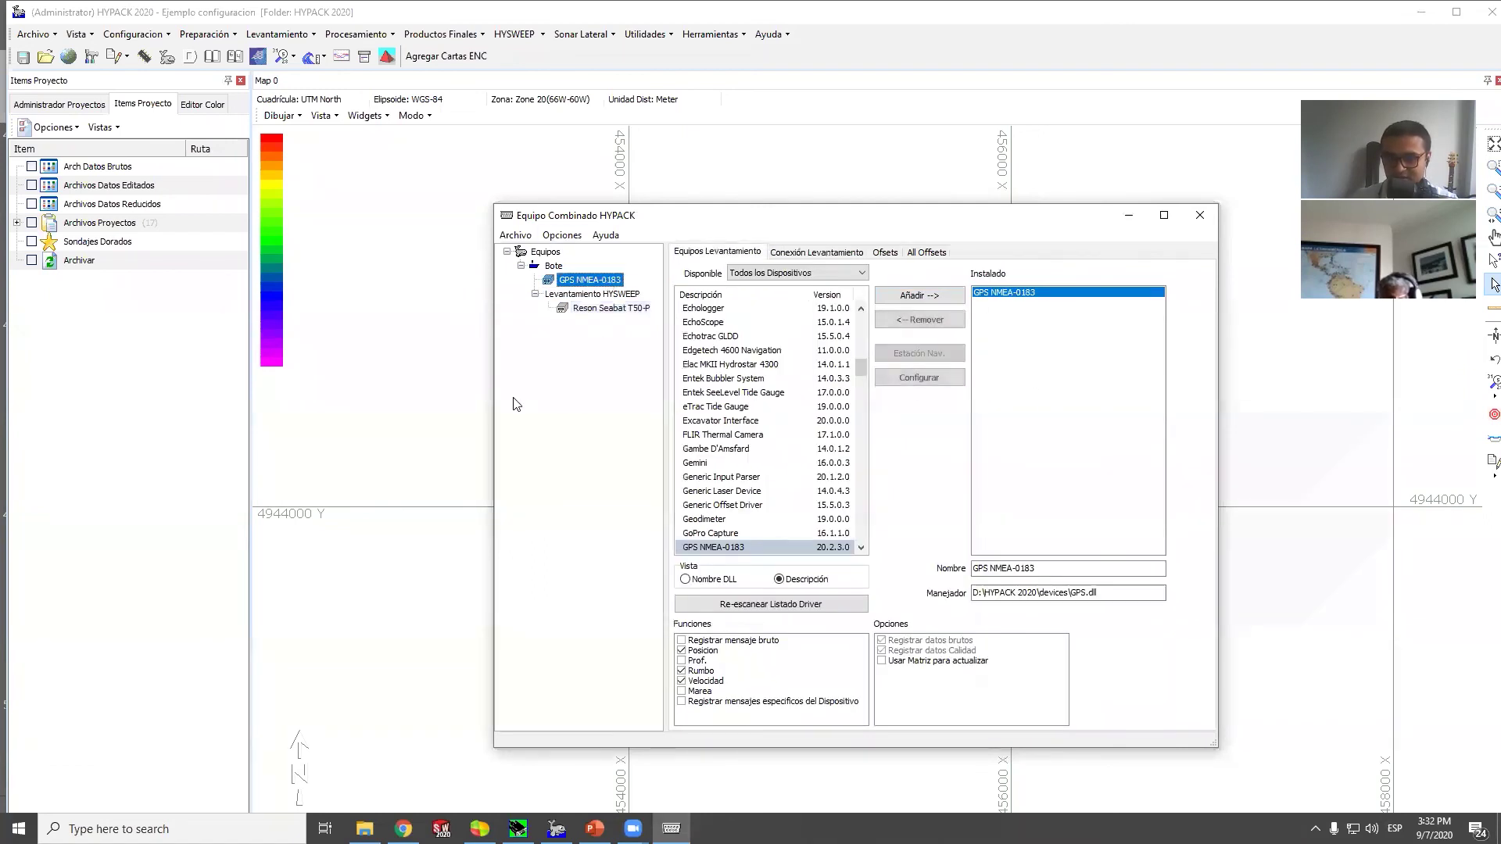
click(609, 310)
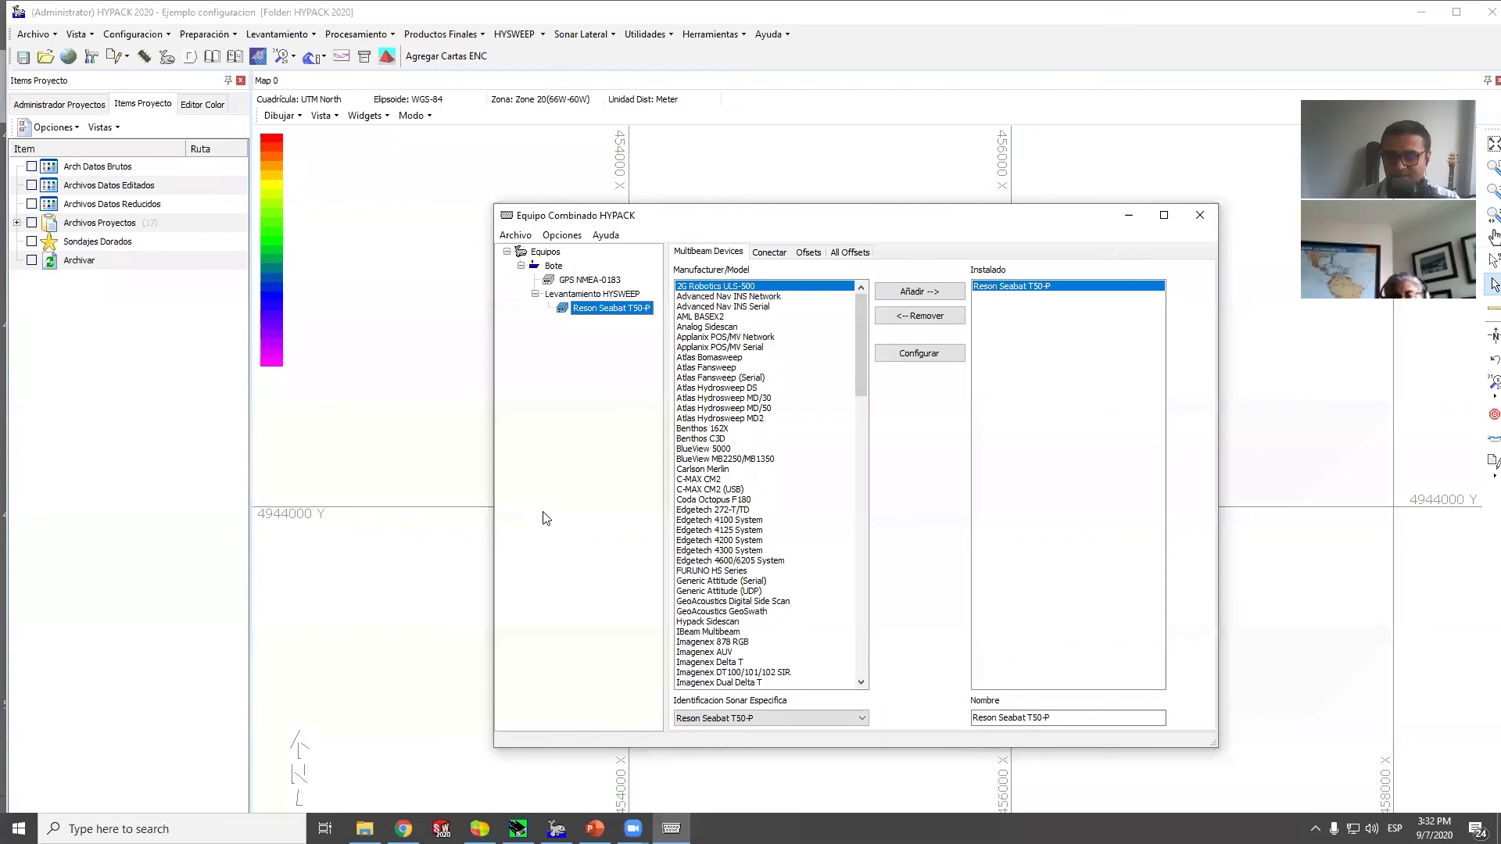
click(714, 469)
scroll(738, 582, down, 6)
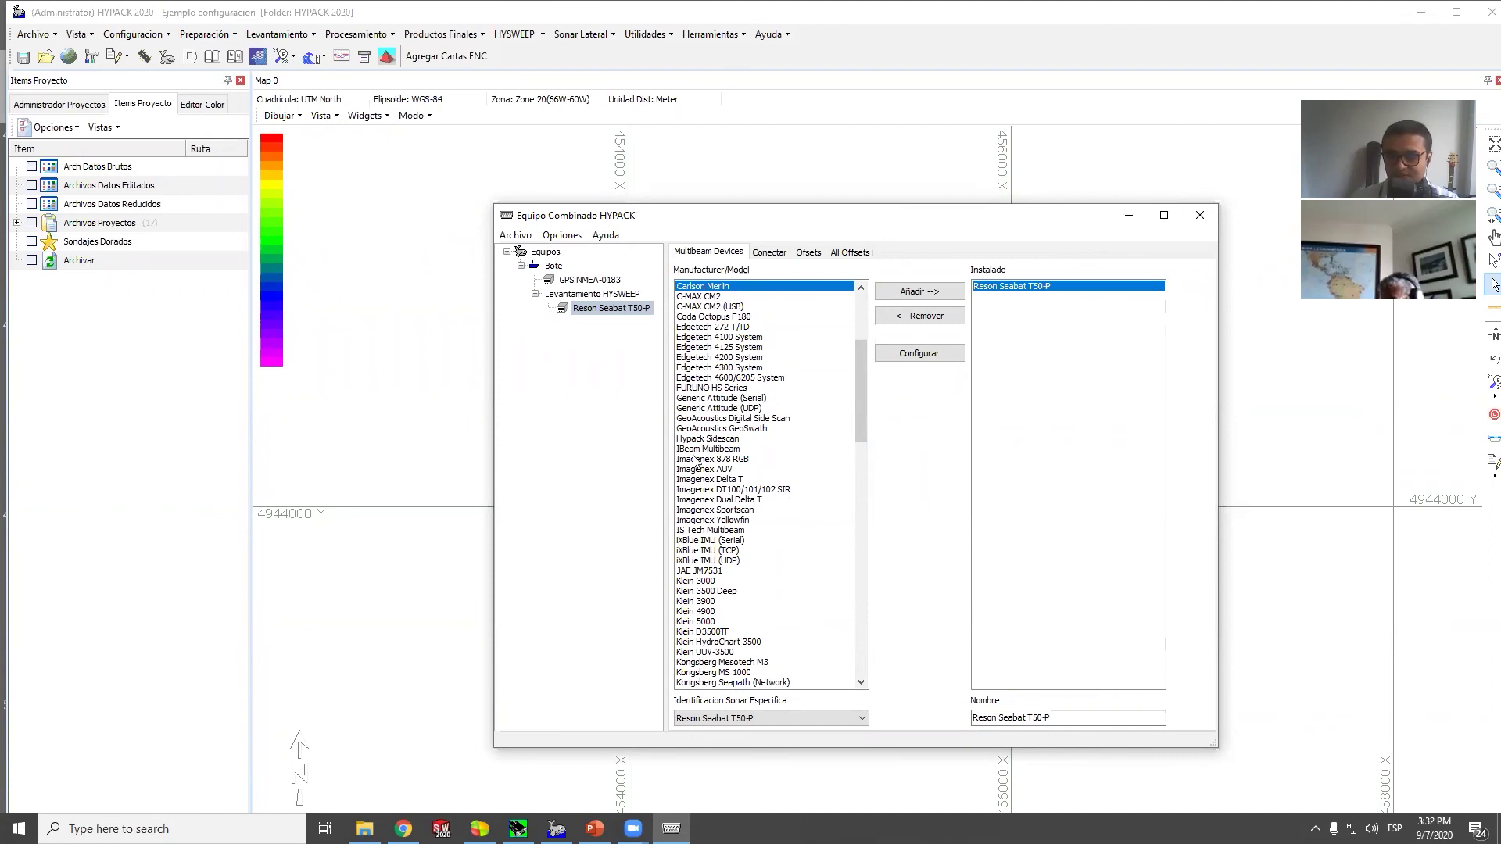
click(627, 294)
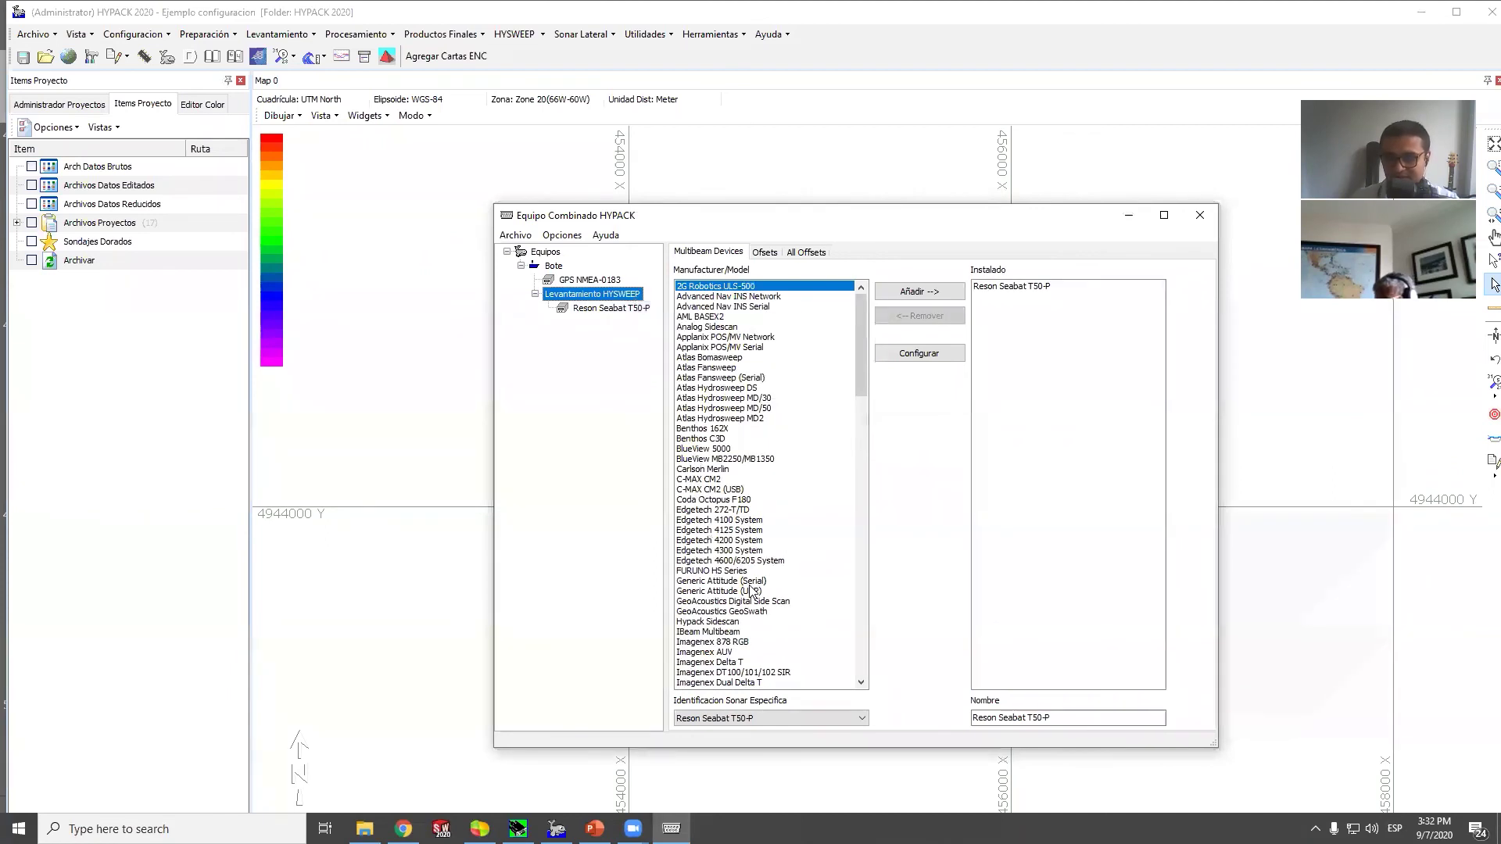
scroll(749, 591, down, 3)
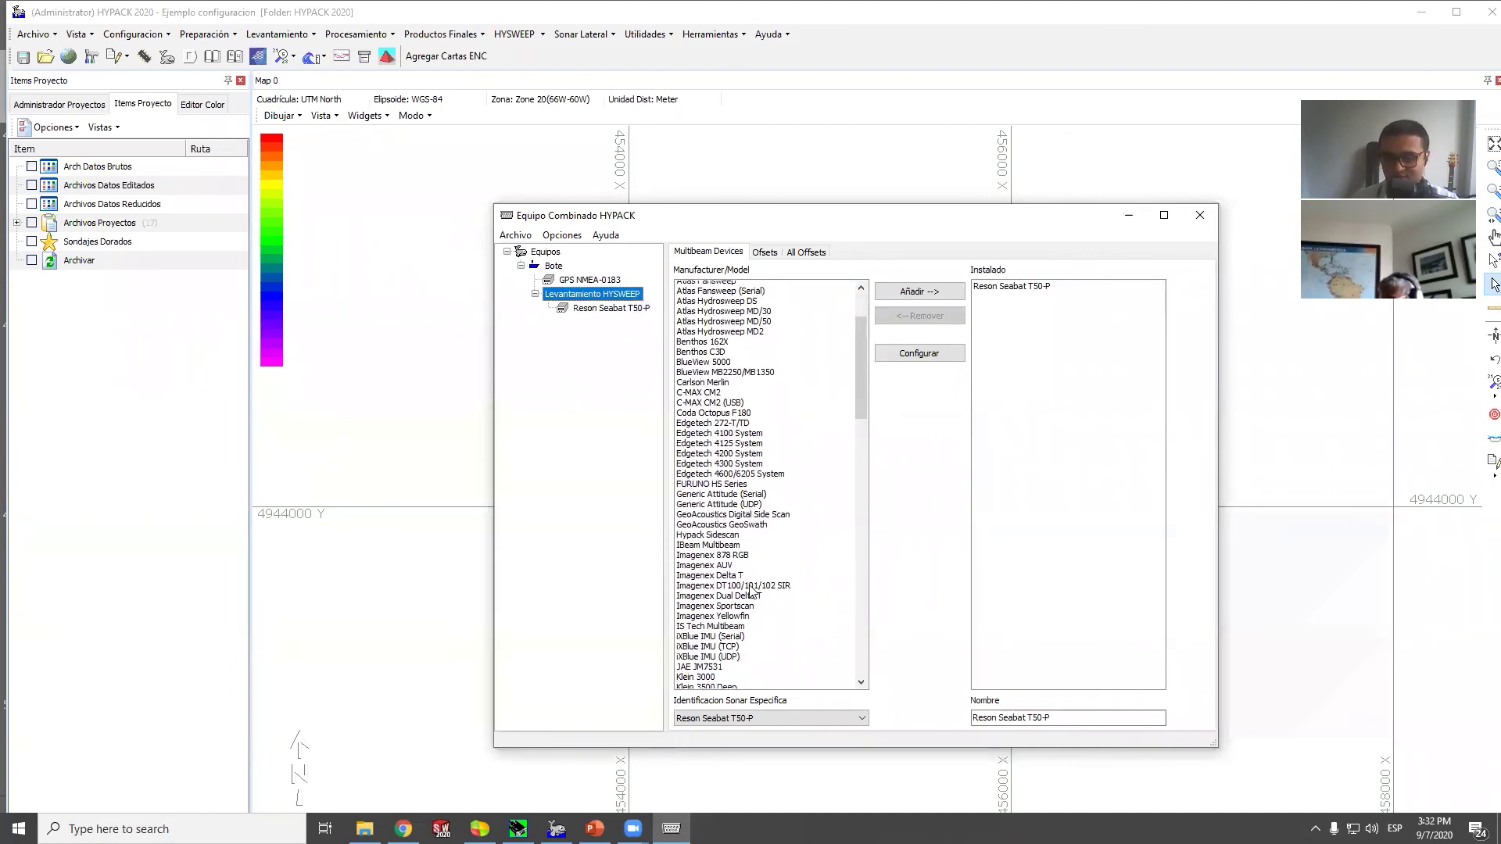
scroll(741, 610, down, 2)
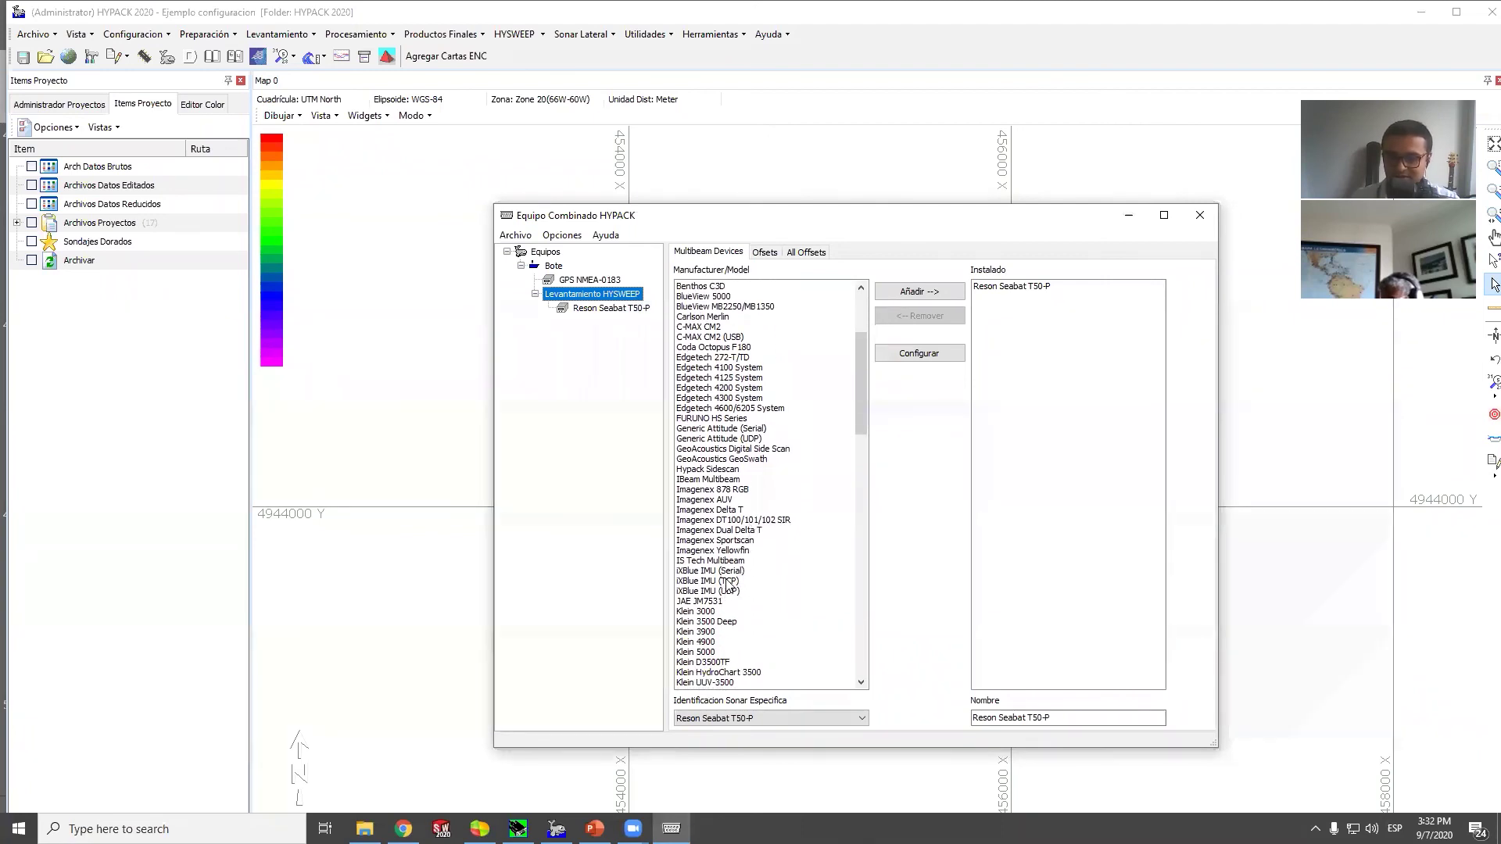
click(730, 581)
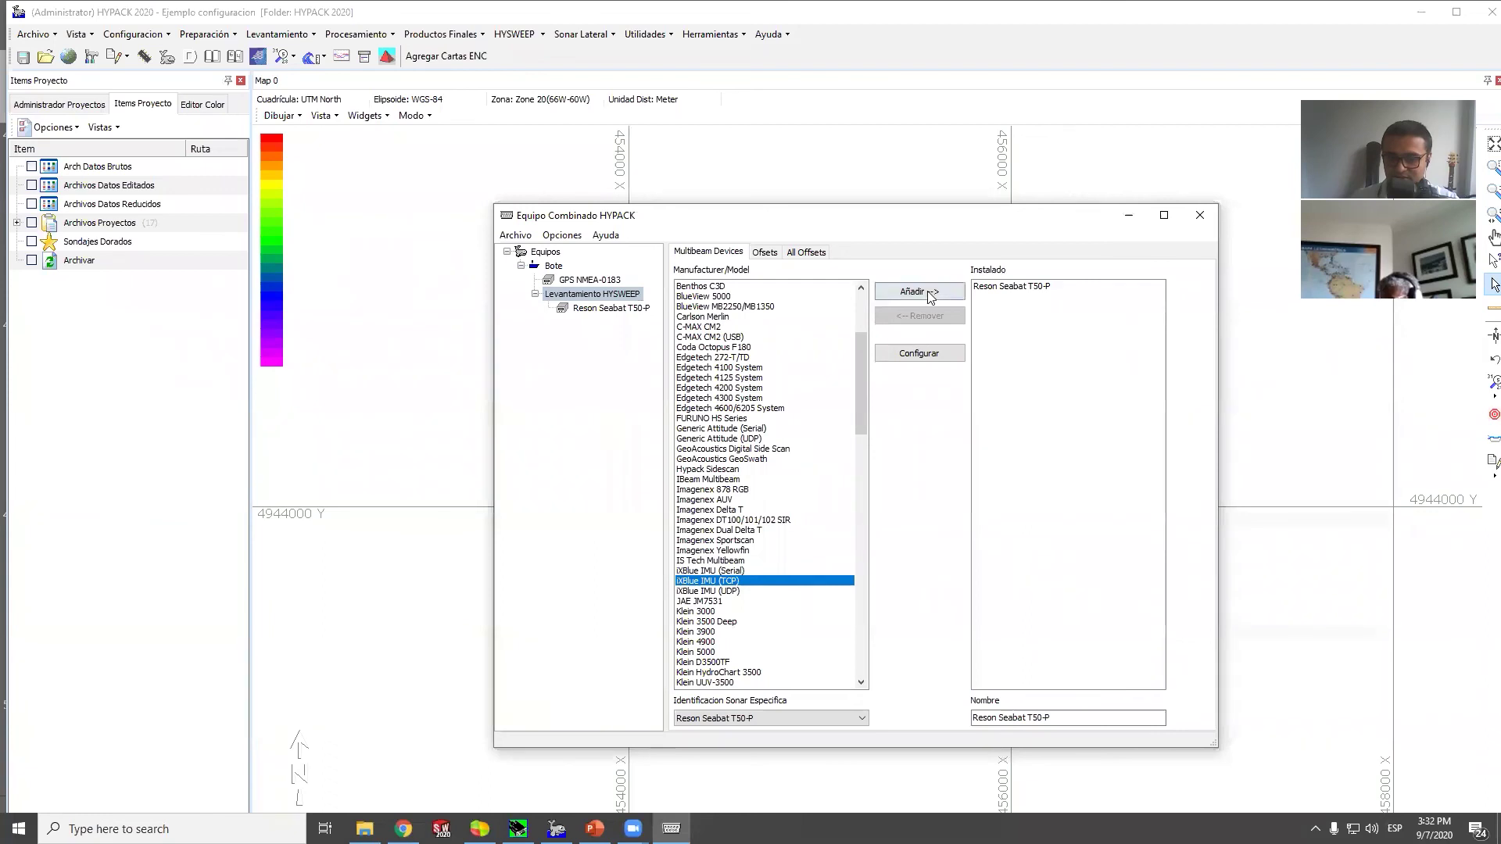
click(927, 291)
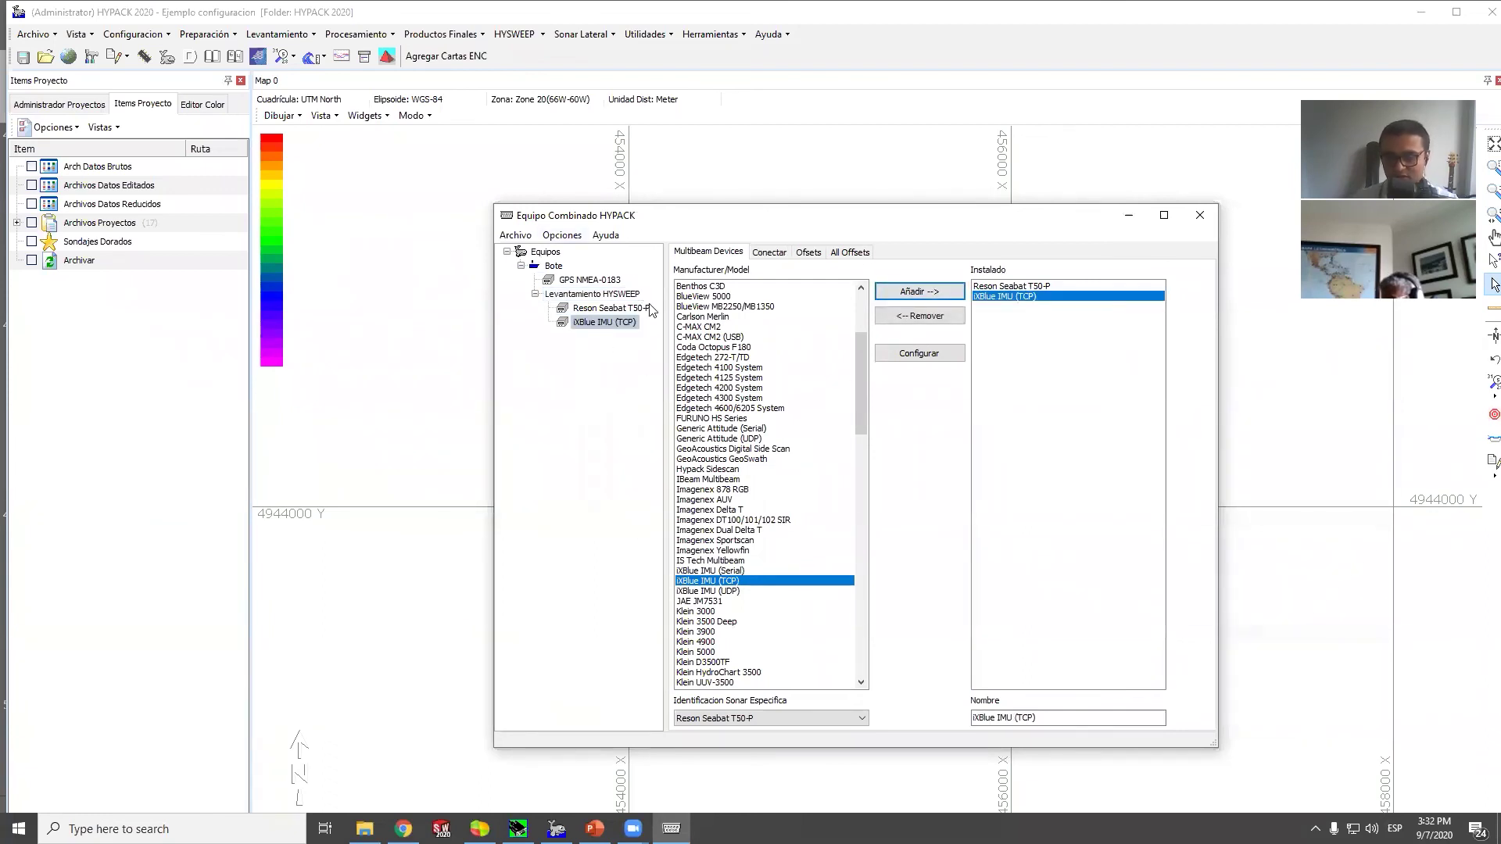
Open the GPS NMEA-0183 offsets and examine the position, rotation and latency fields and the vessel's axes in the enlarged 3D view
click(553, 266)
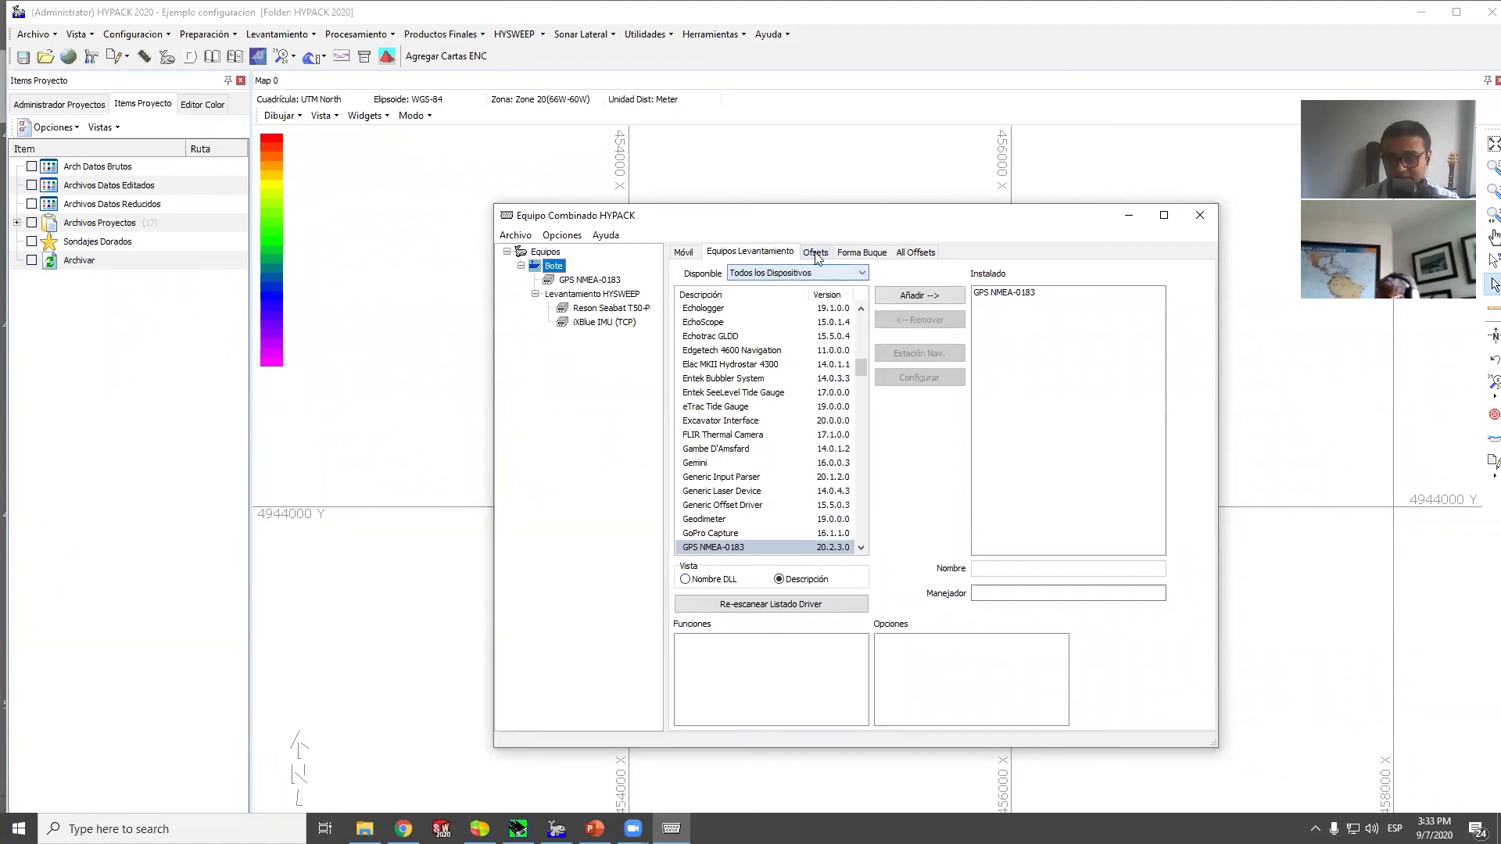
click(608, 283)
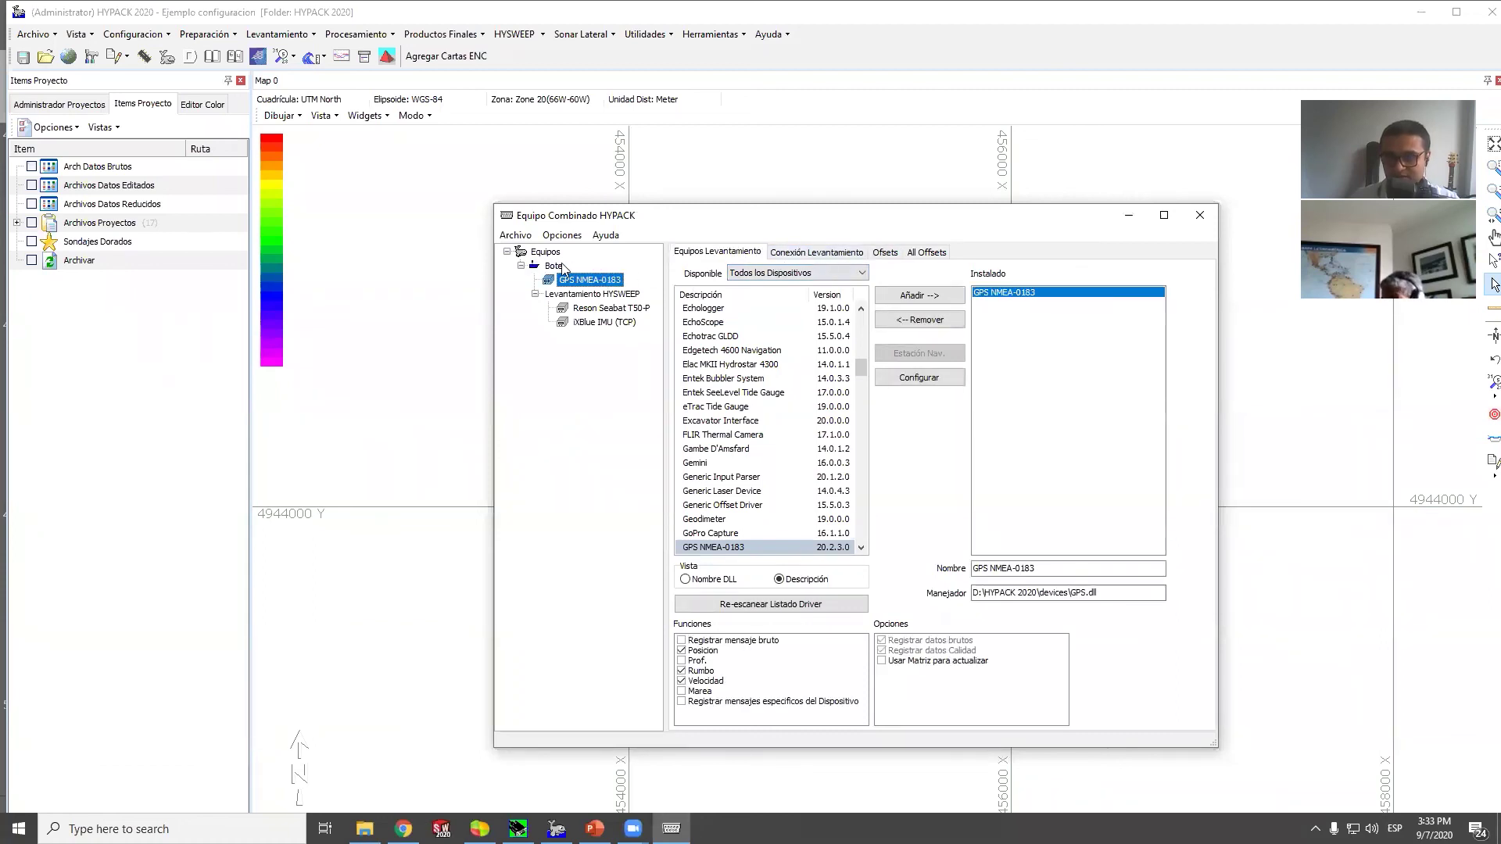
click(880, 258)
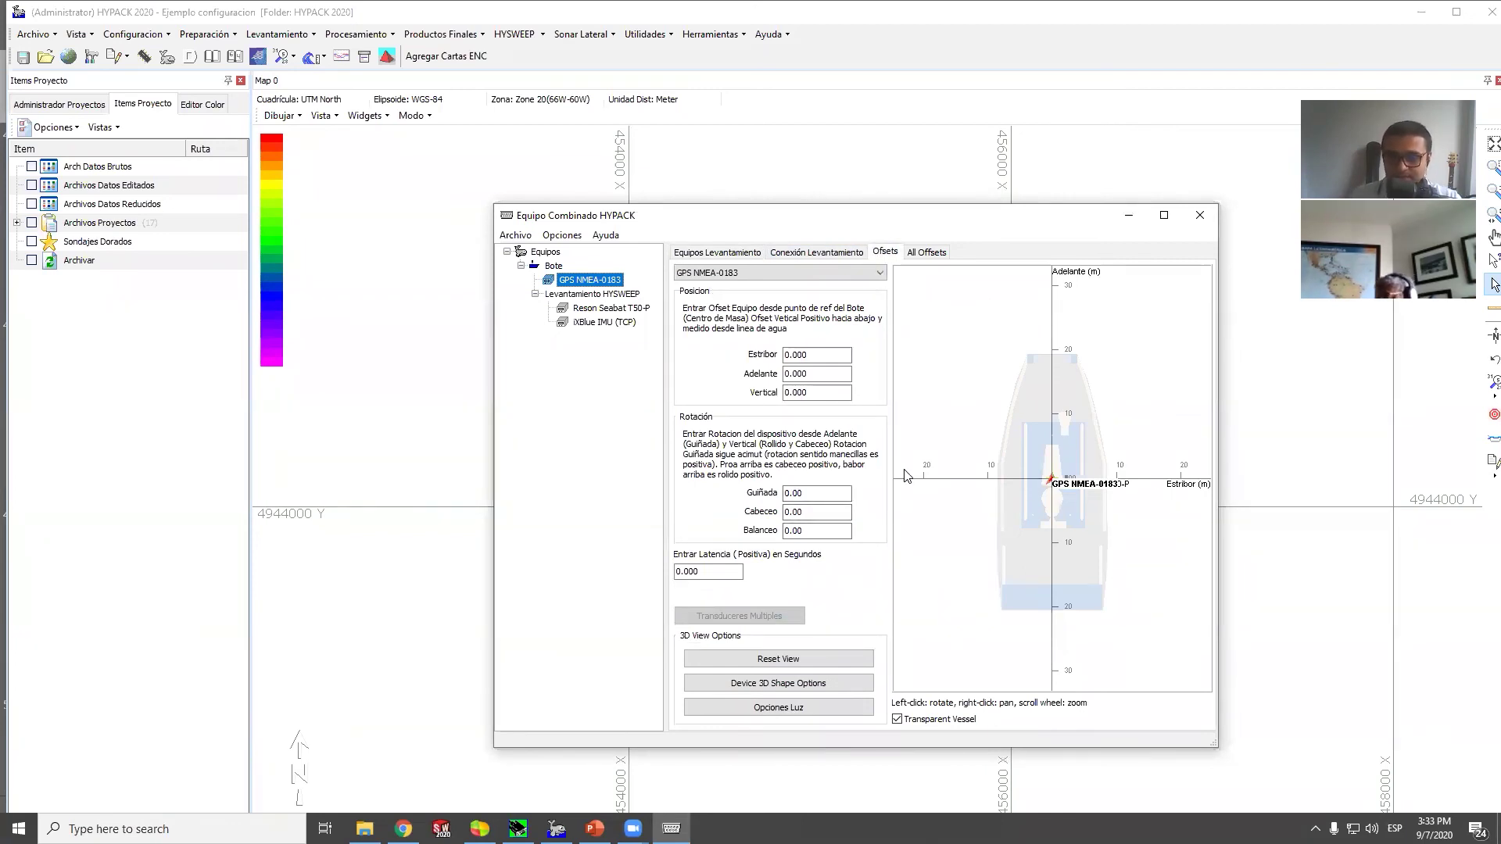
drag(985, 598, 1073, 392)
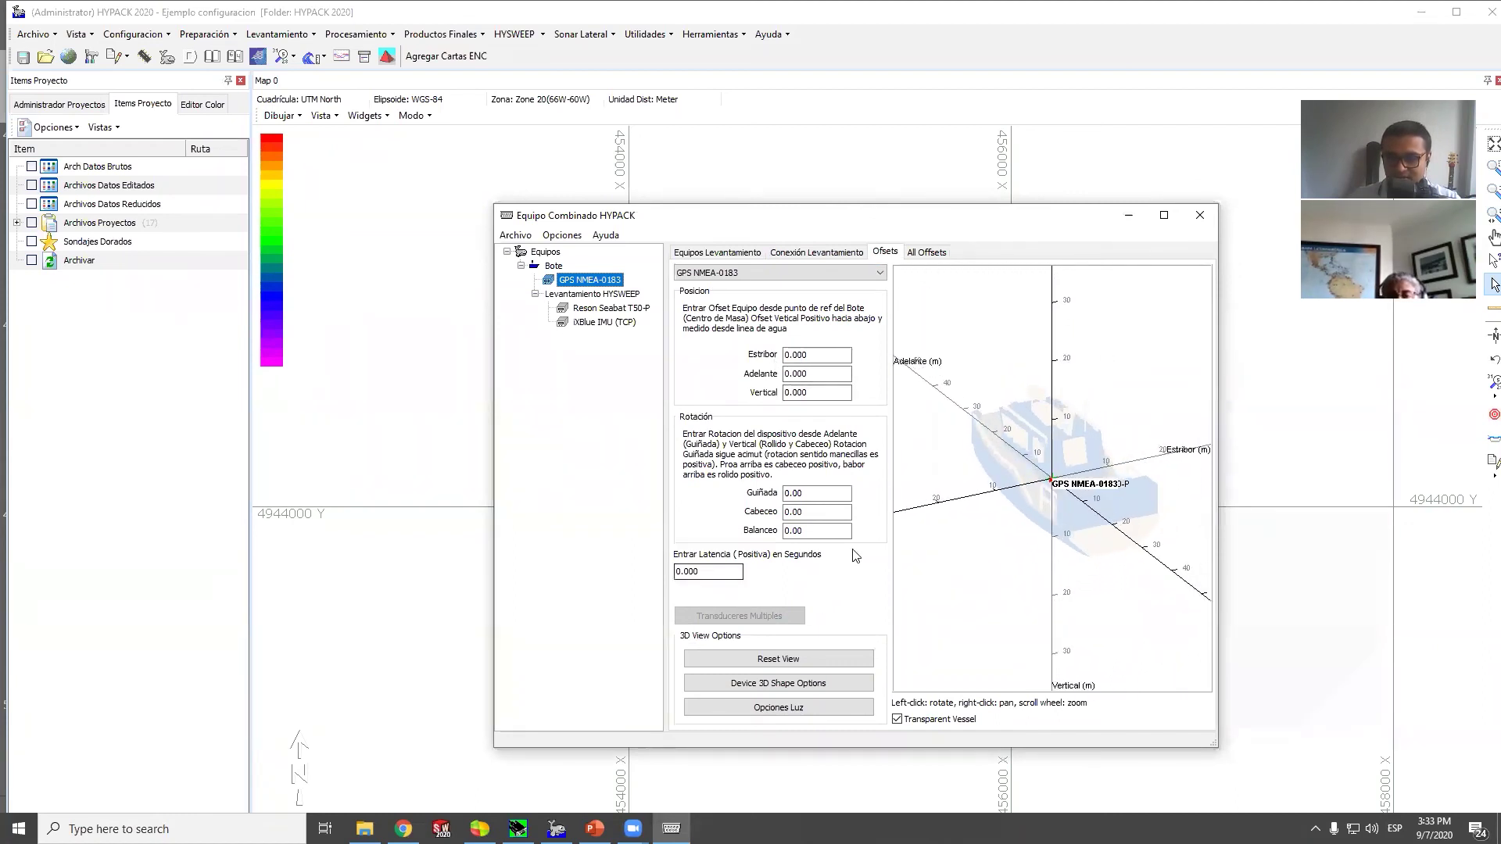
drag(1102, 556, 1118, 328)
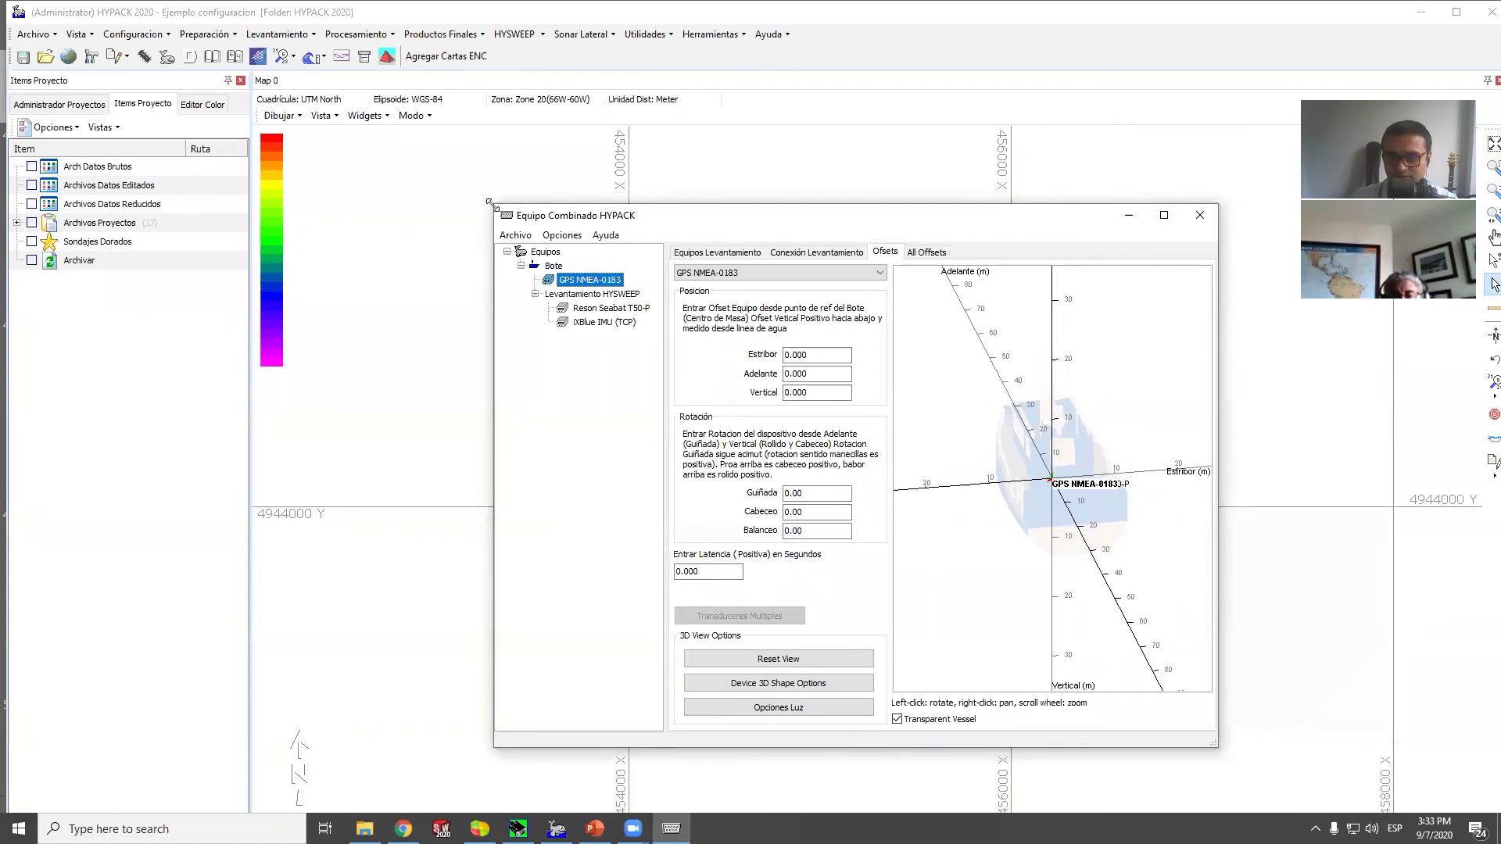
drag(489, 203, 243, 93)
drag(904, 535, 933, 380)
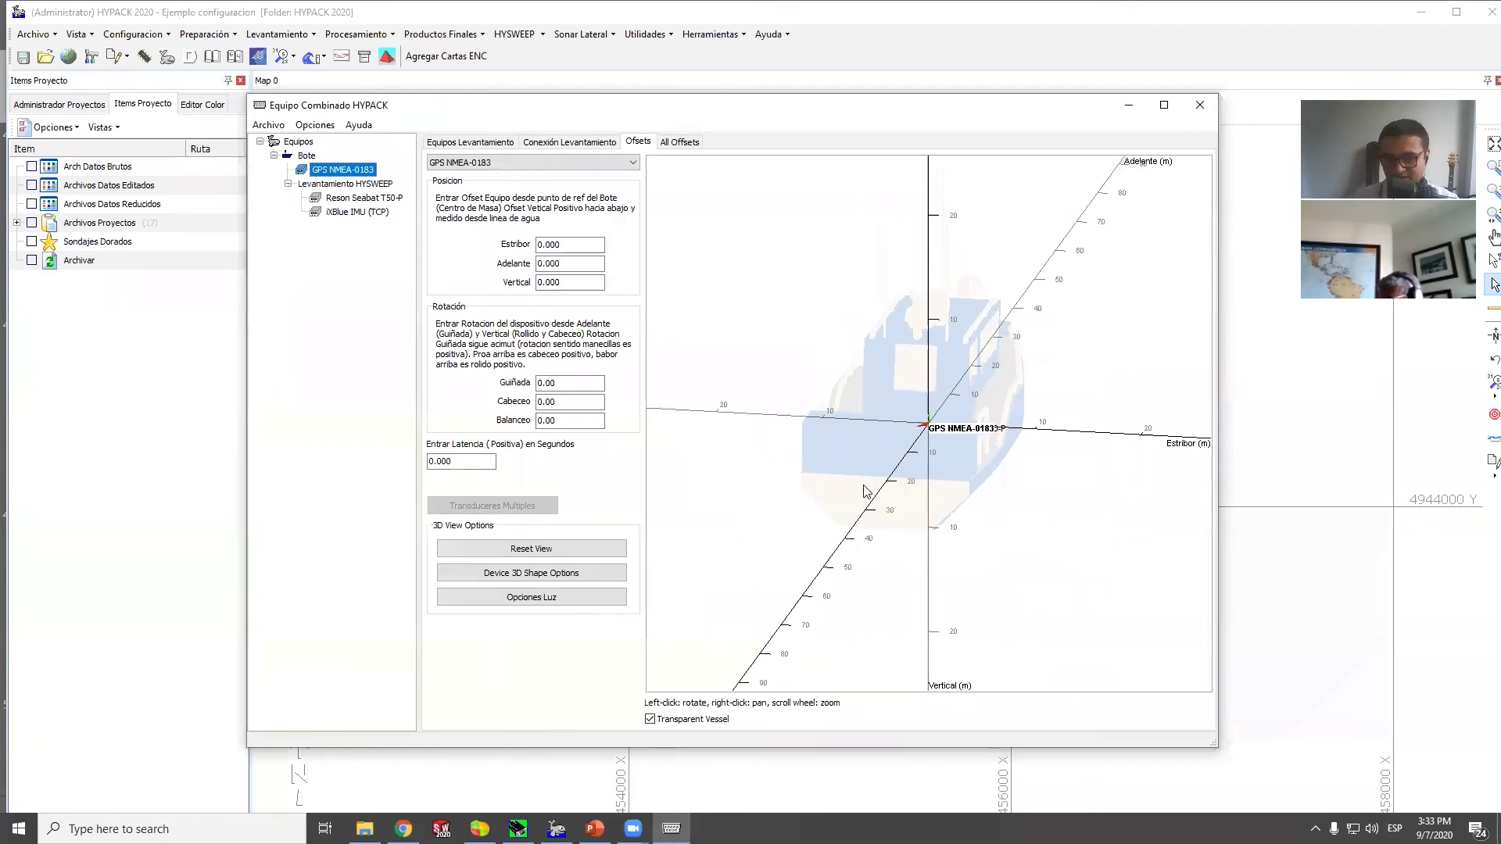
drag(795, 526, 915, 469)
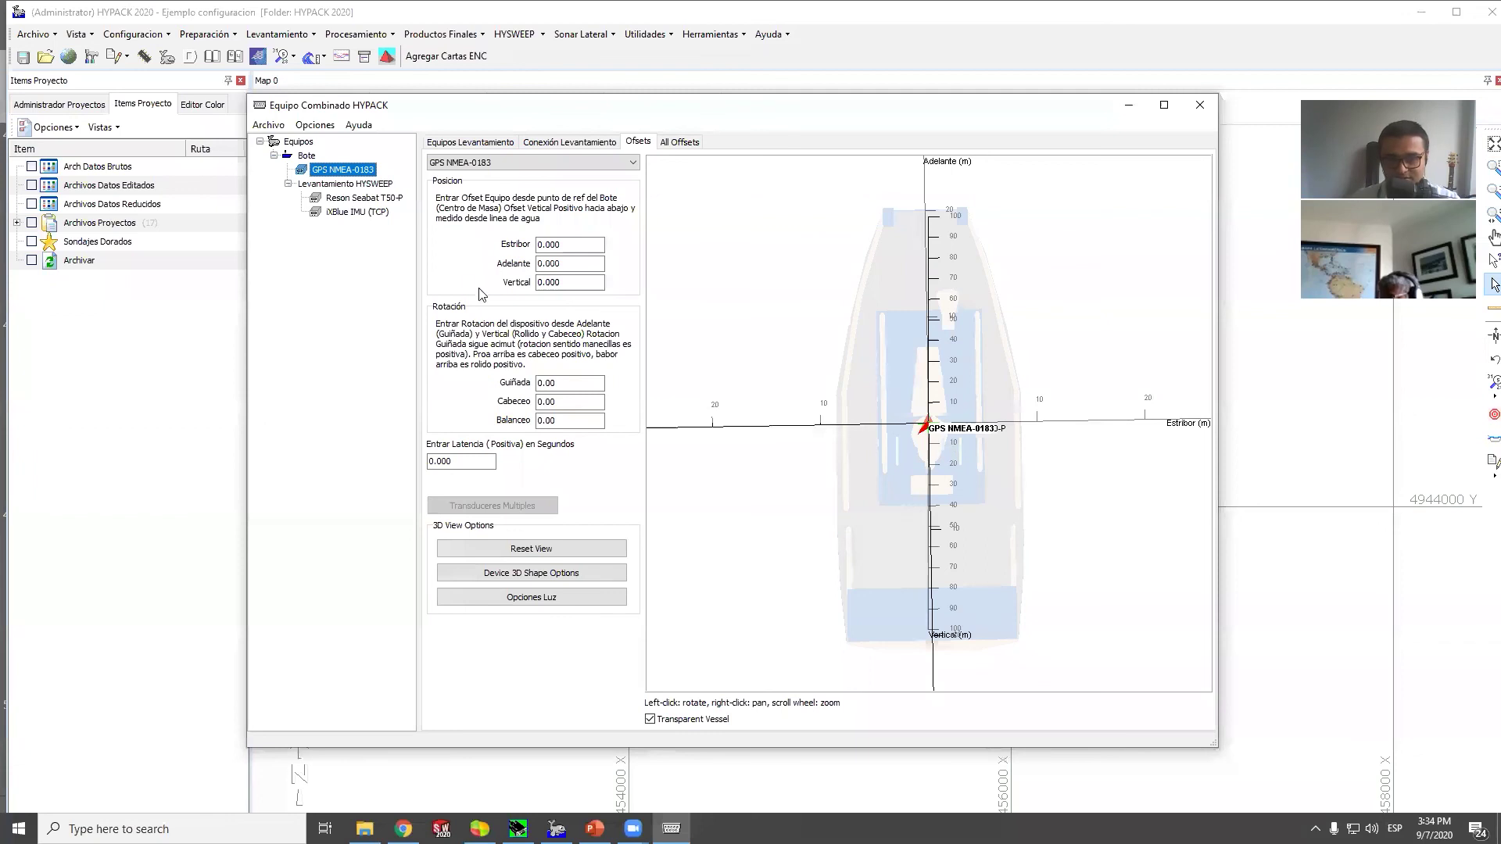
Set the Adelante position of the boat's 3D shape to 3 and apply it to the model
click(306, 156)
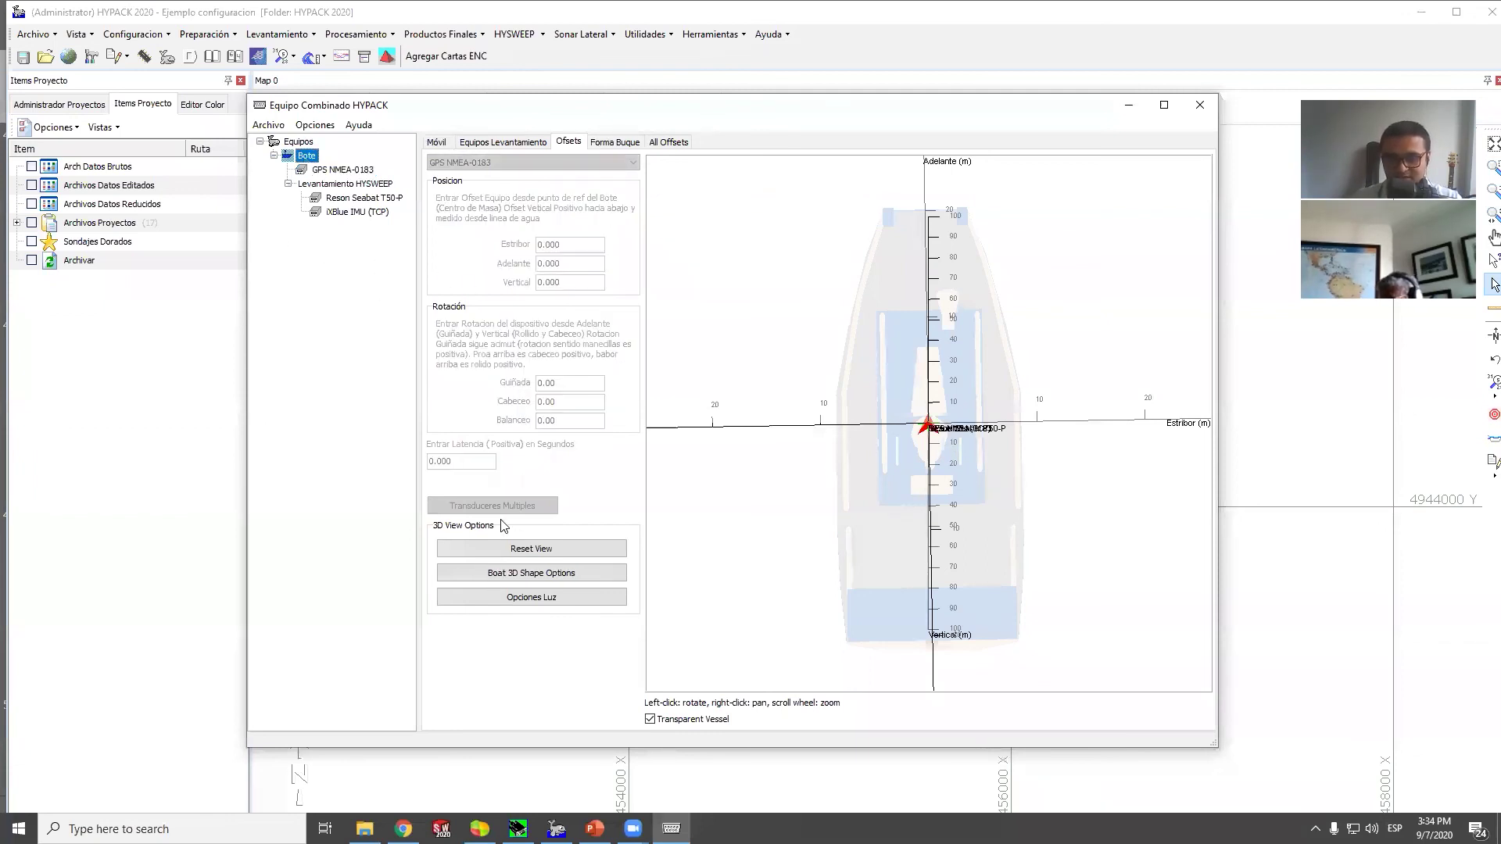
click(556, 574)
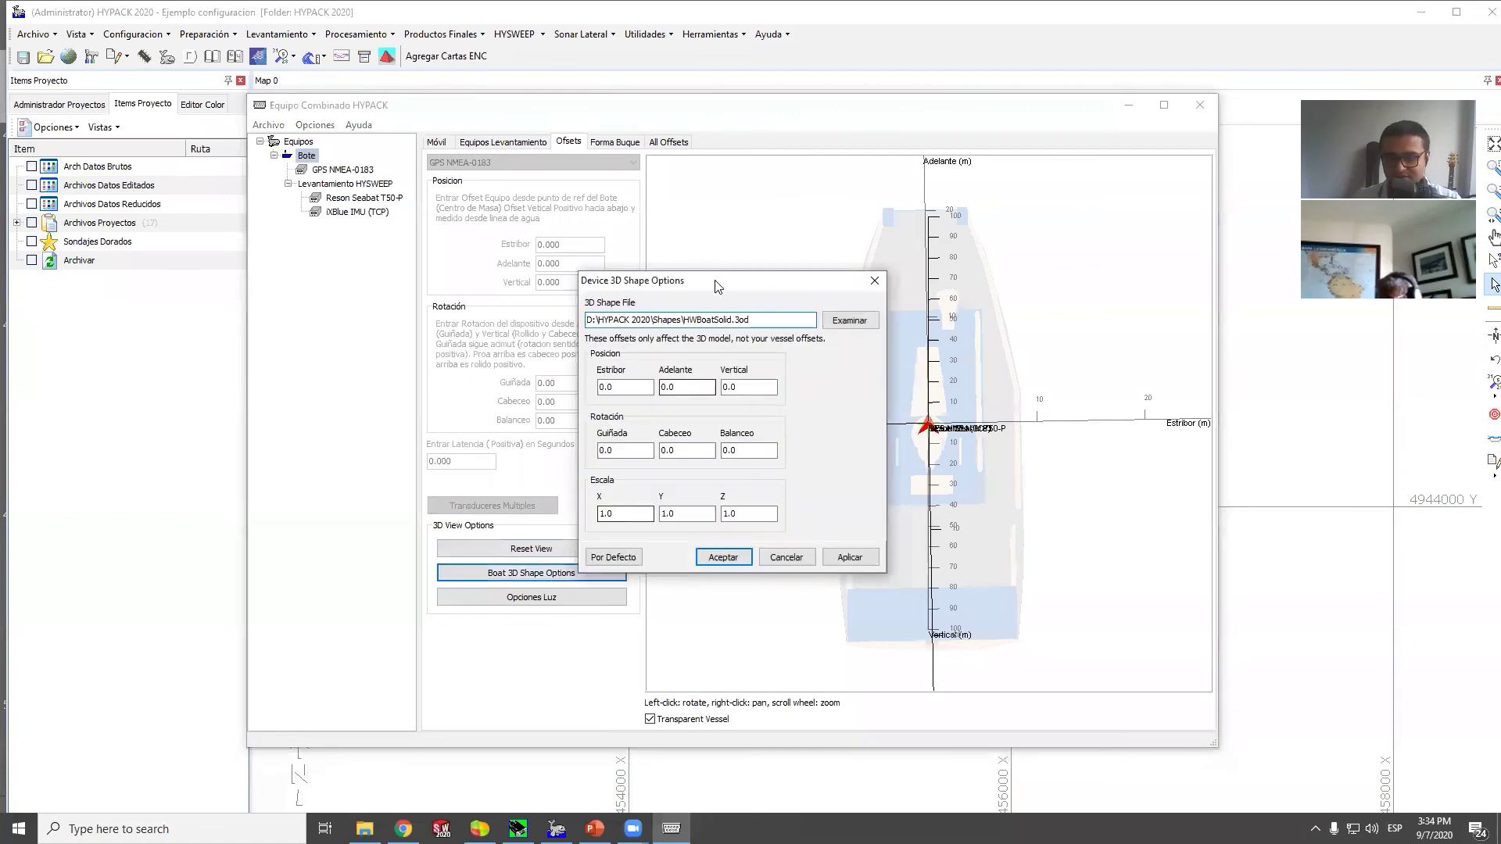
drag(723, 293, 494, 306)
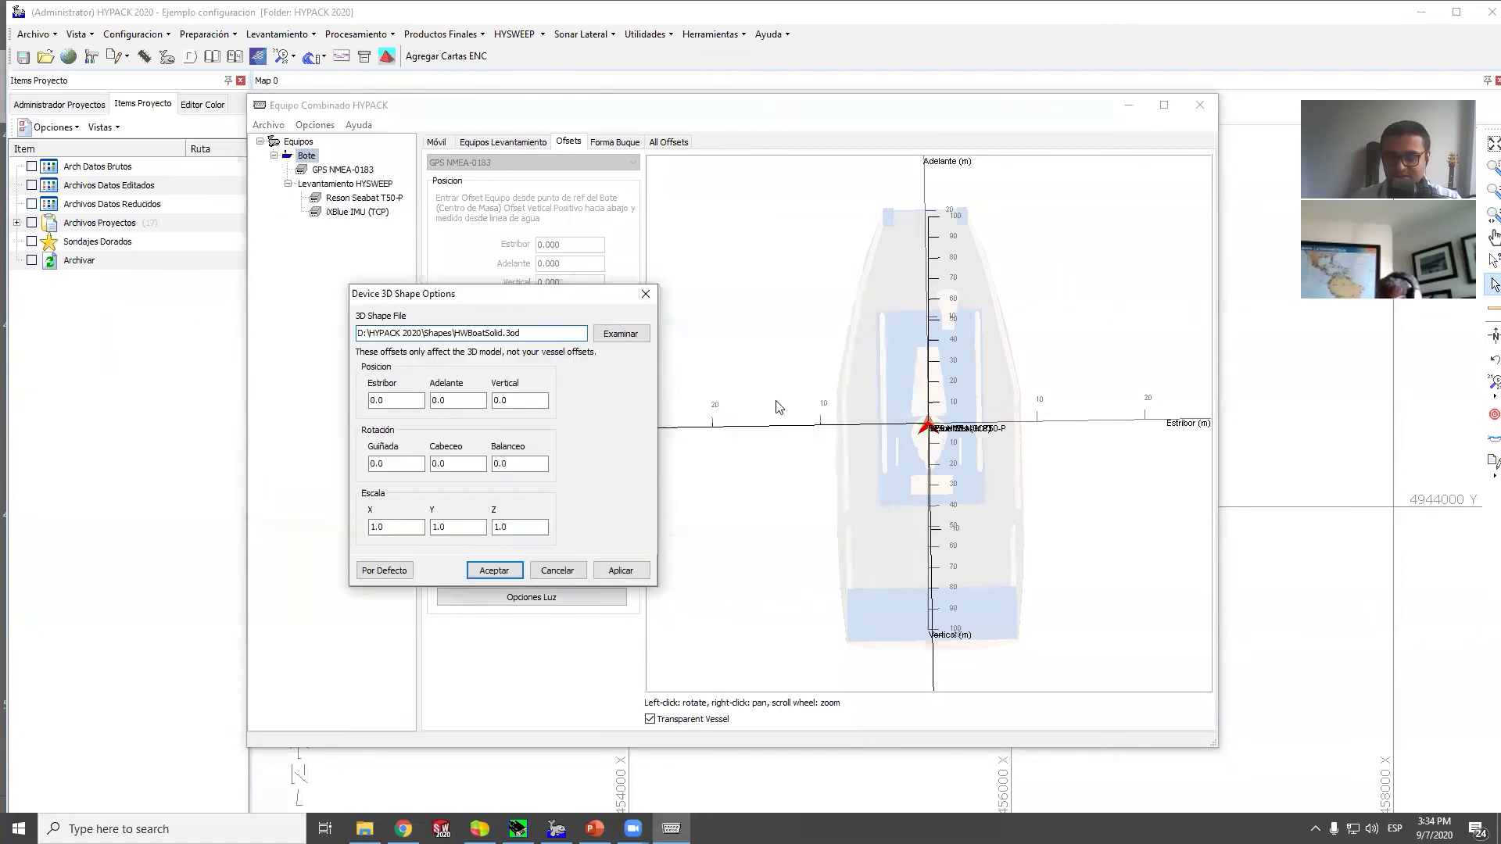
click(406, 400)
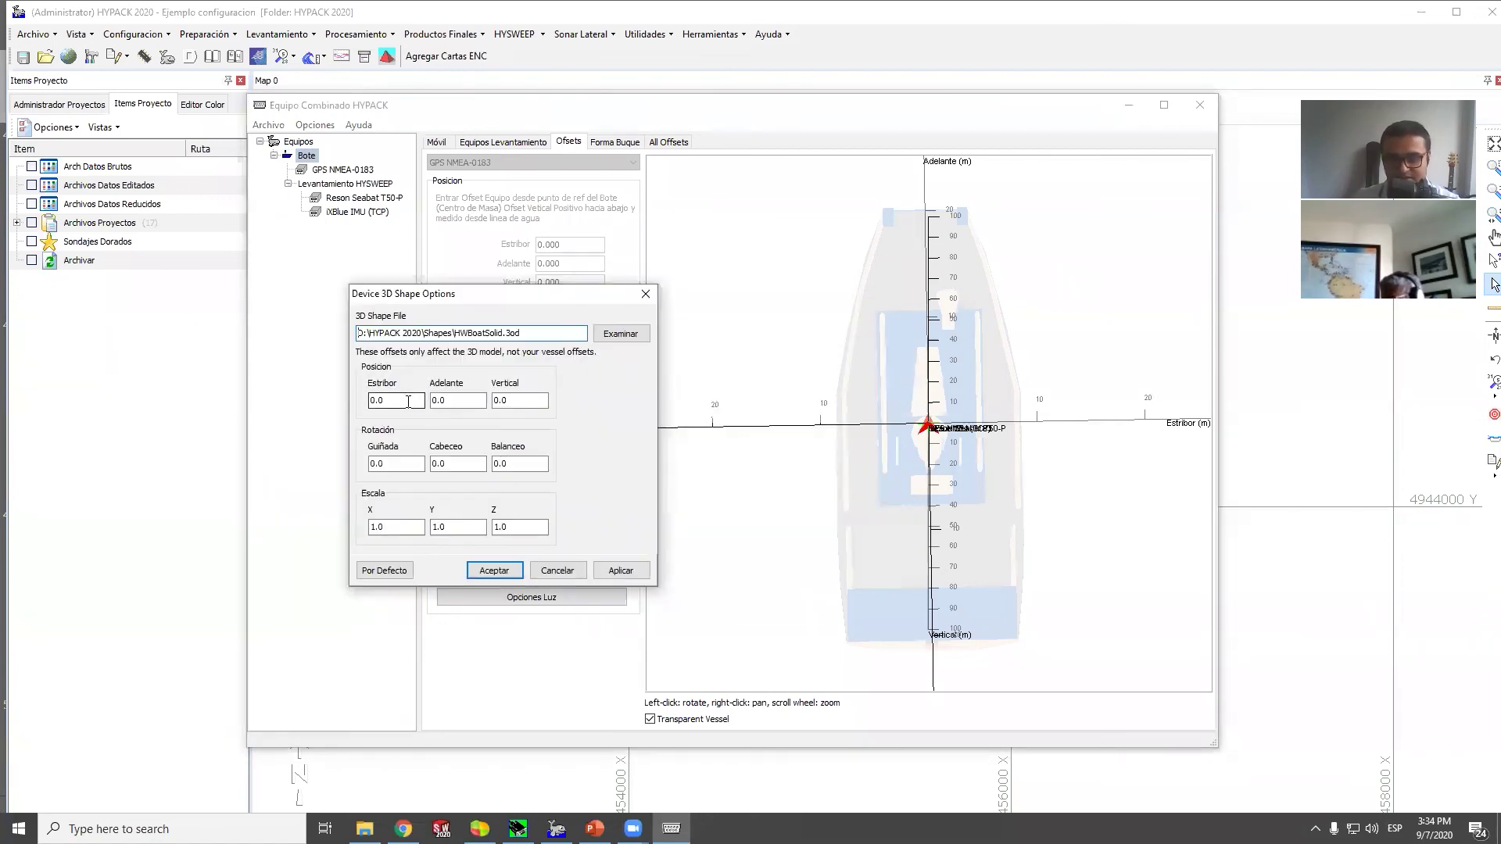
double_click(466, 398)
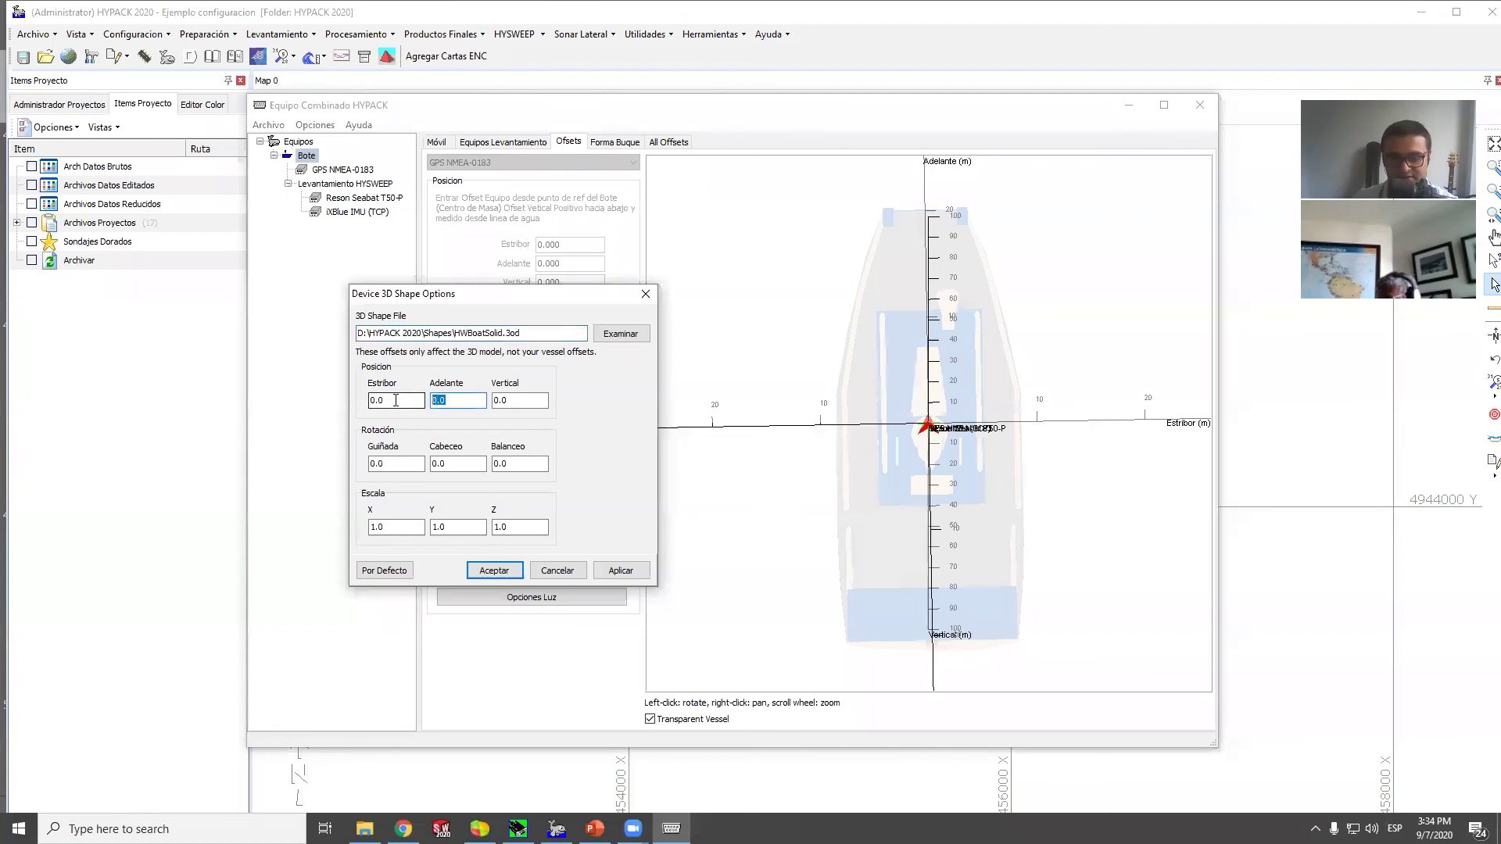
text(3)
click(621, 573)
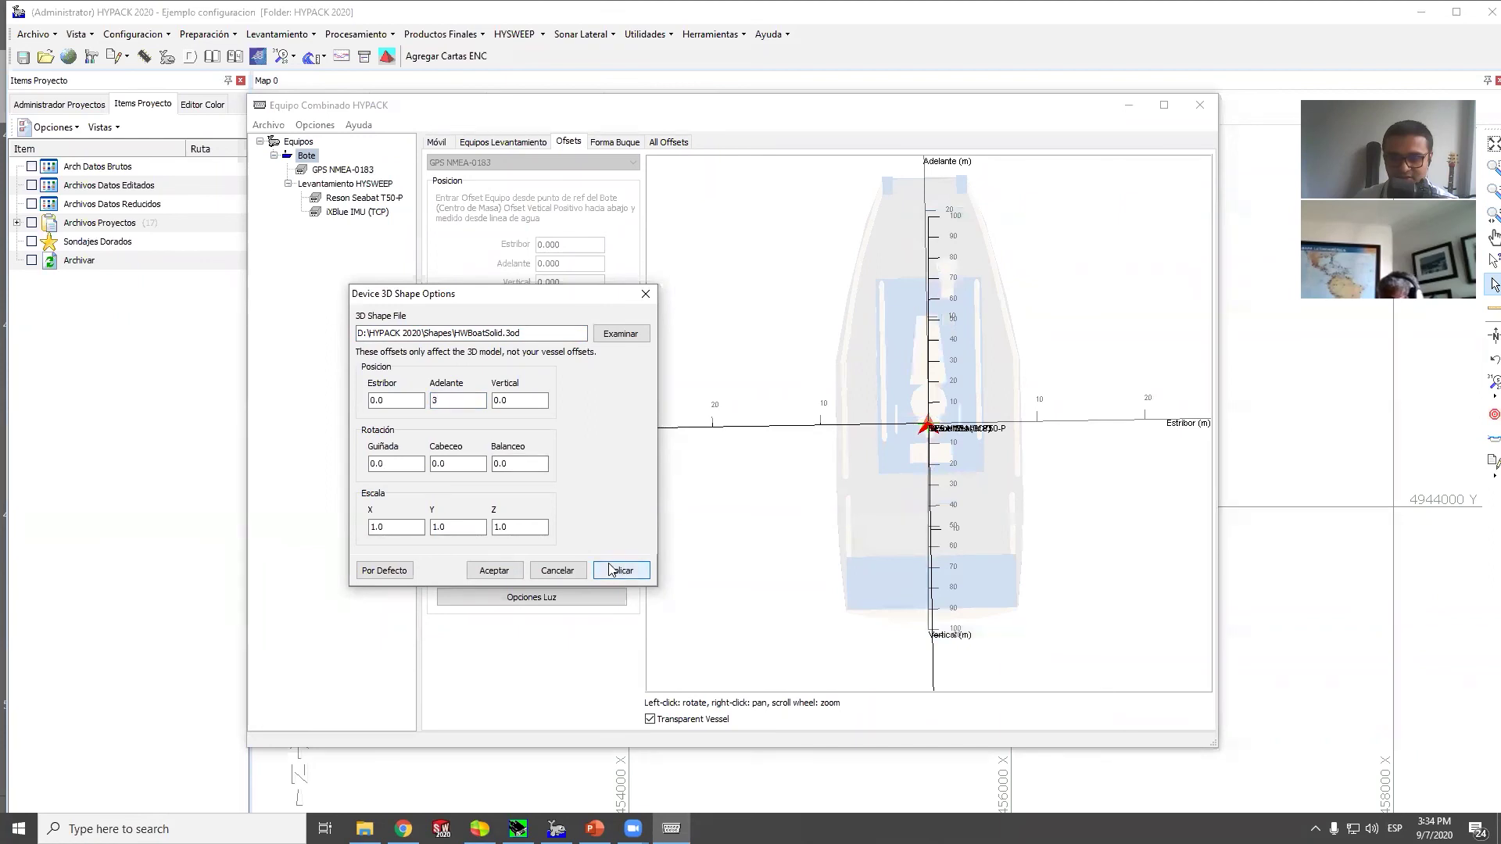
Set the boat's 3D shape Adelante position to 5 and accept the shape options
double_click(458, 401)
text(5)
click(618, 573)
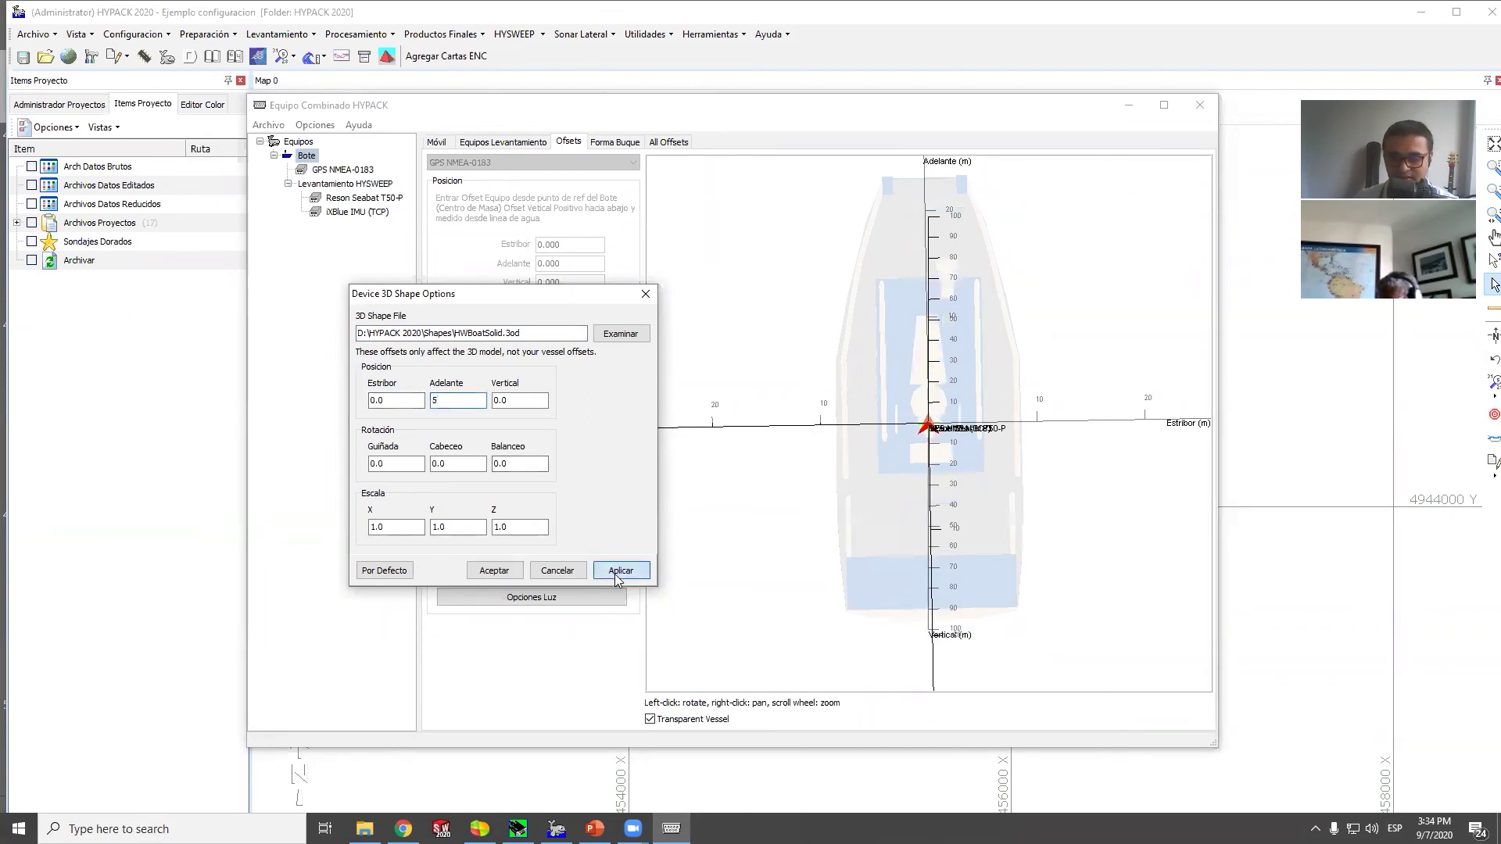
click(494, 571)
Set the GPS NMEA-0183 position offsets to Estribor -2, Adelante 3 and Vertical -2.5
drag(797, 527, 916, 532)
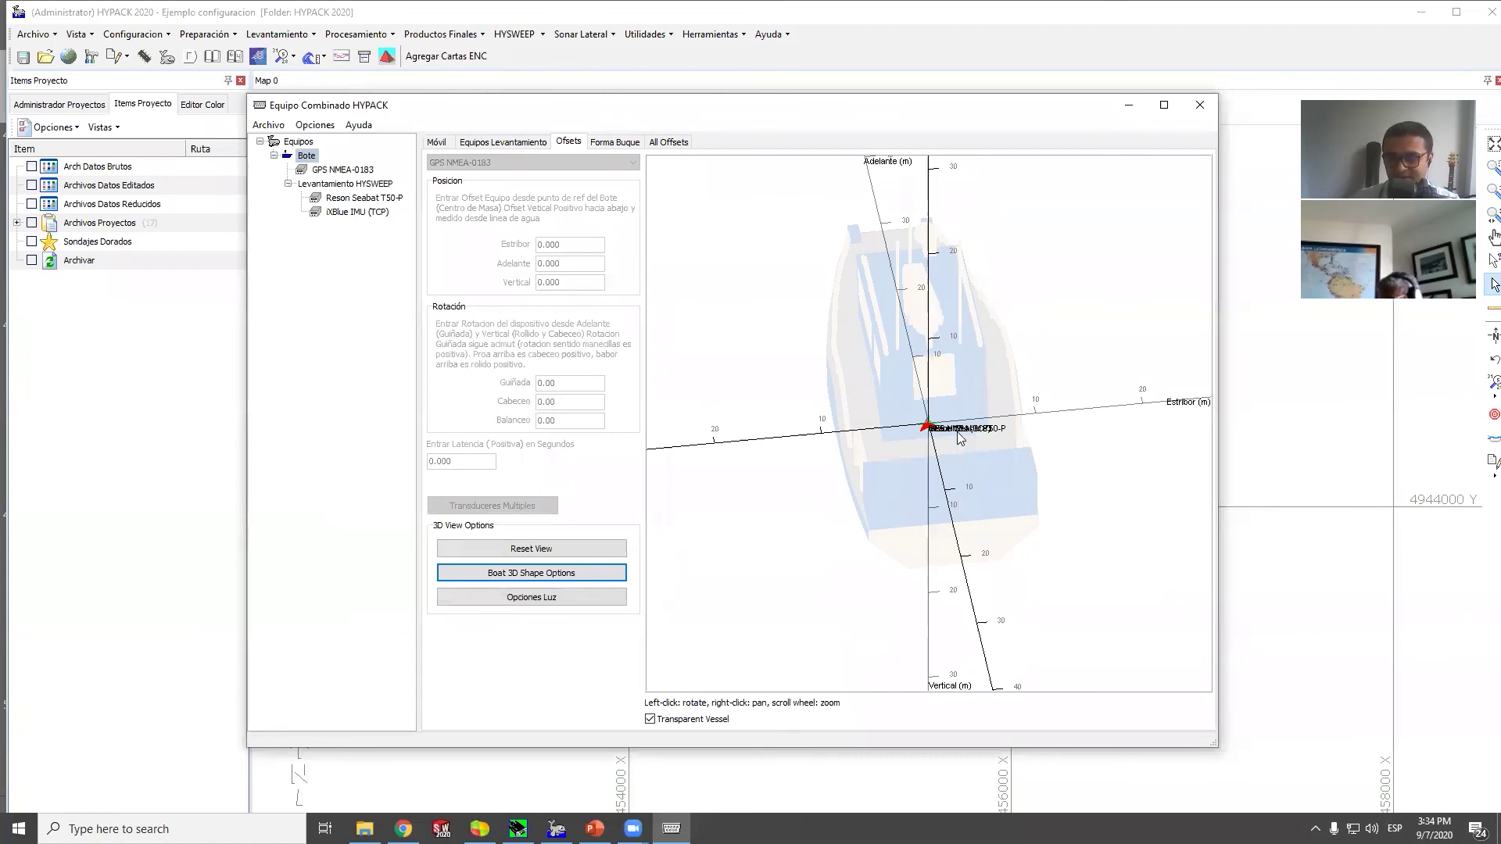
drag(914, 518, 938, 444)
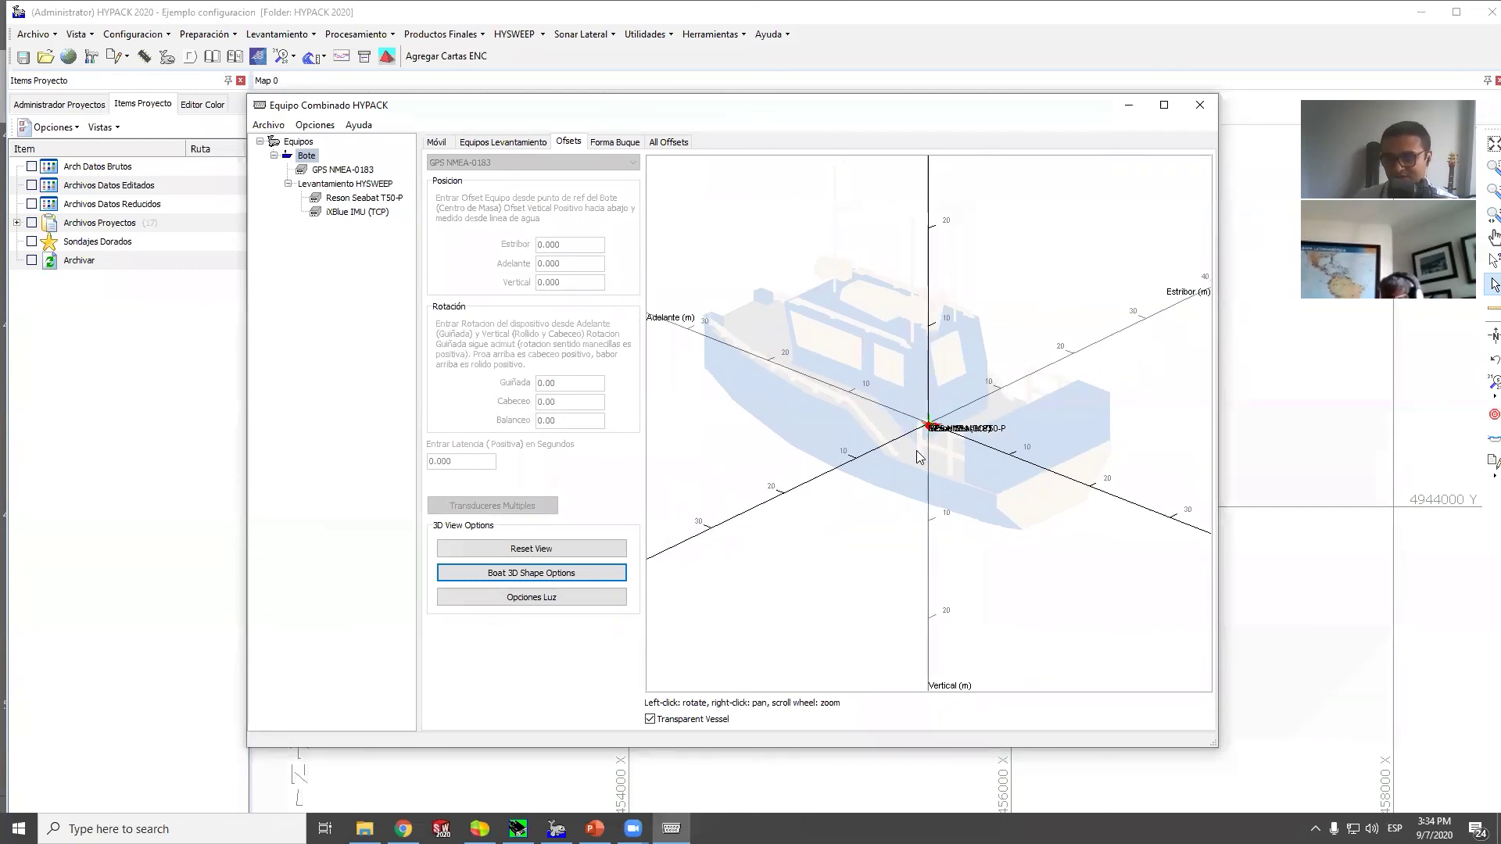
click(349, 170)
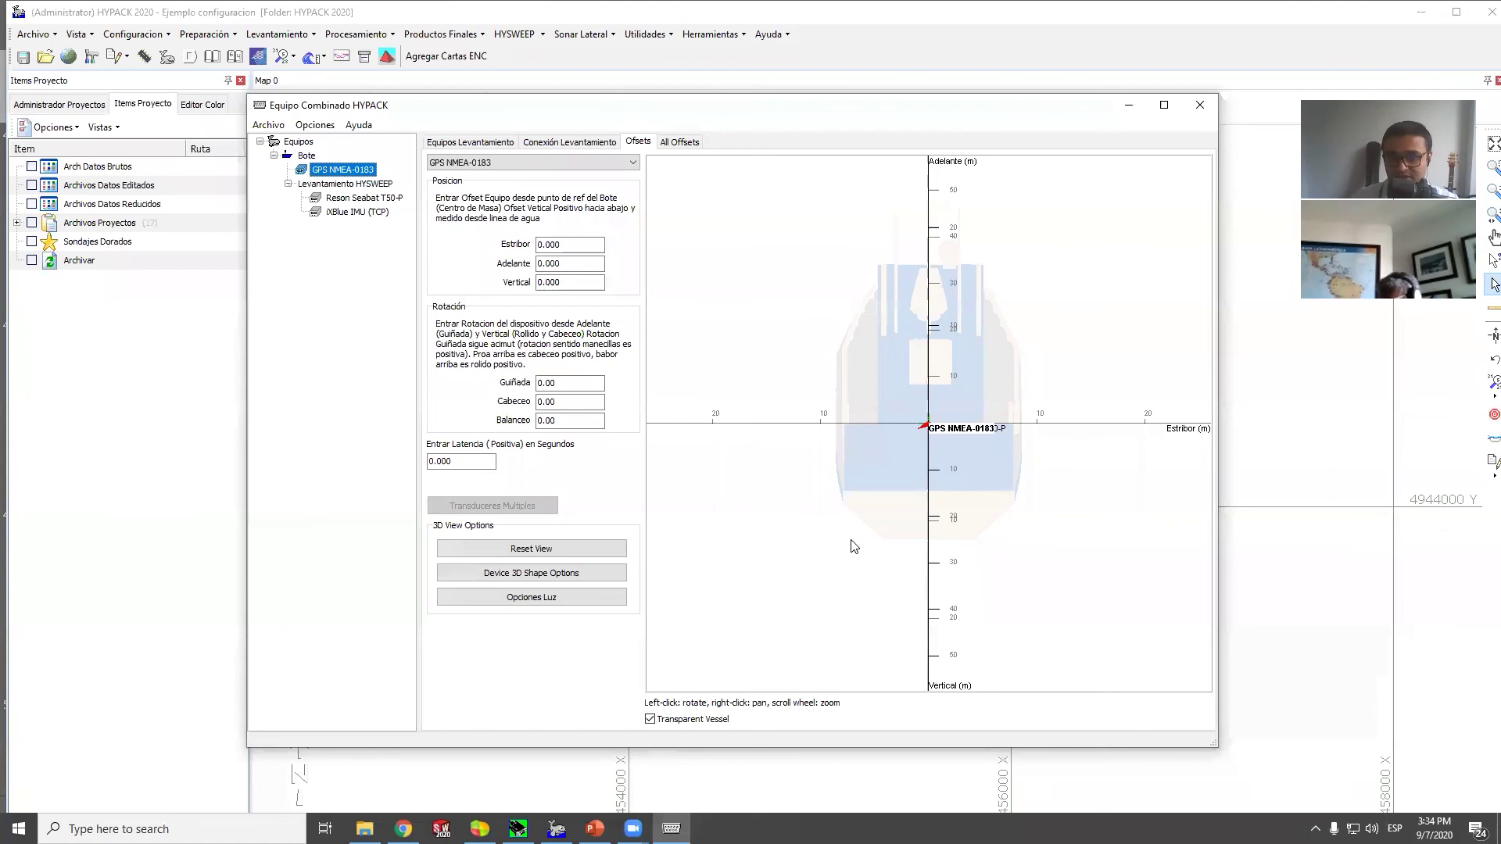
click(569, 263)
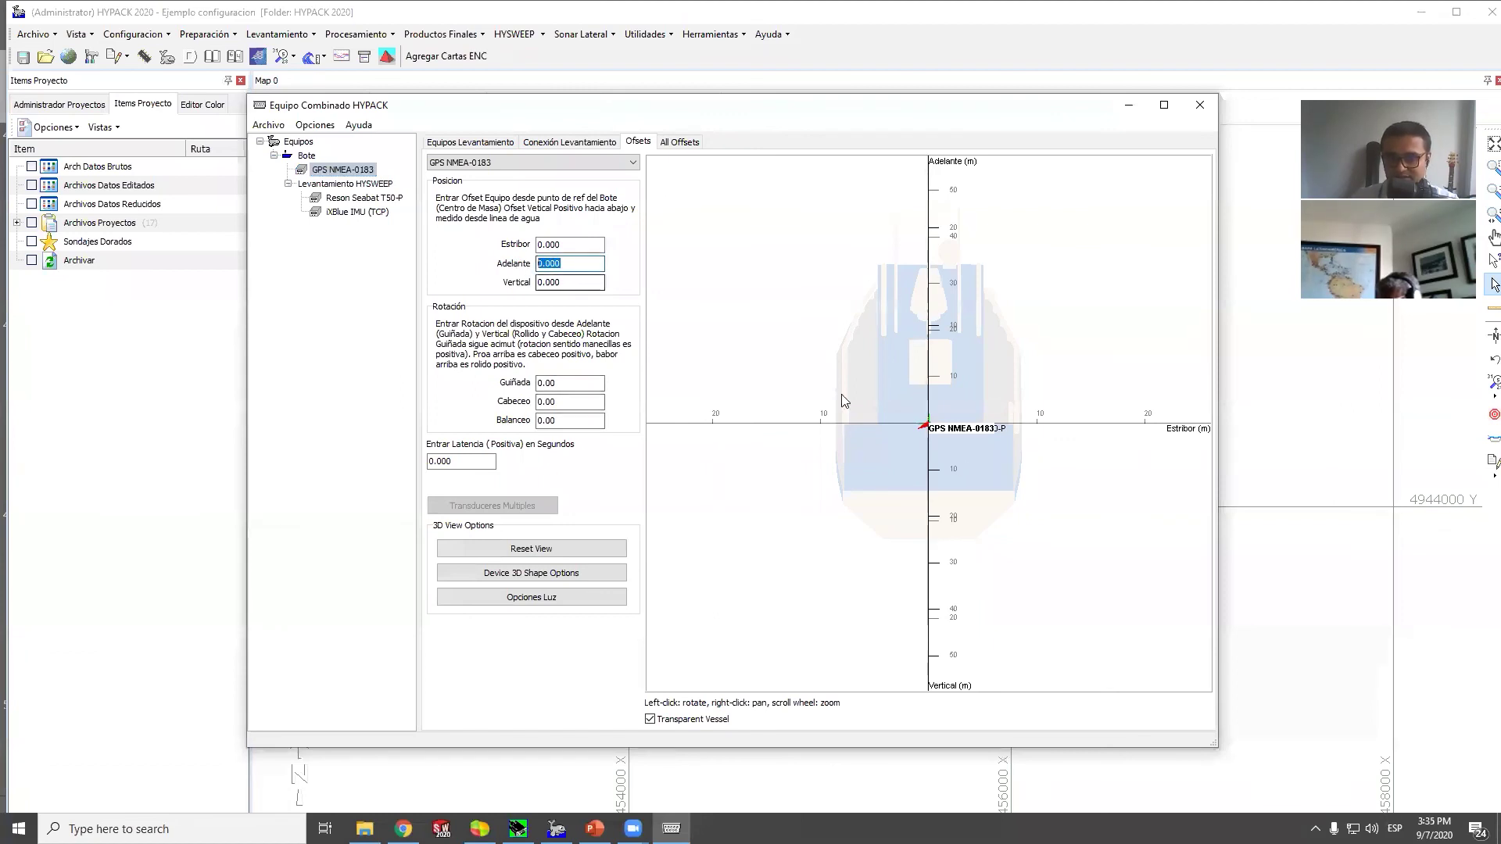
text(3)
click(585, 247)
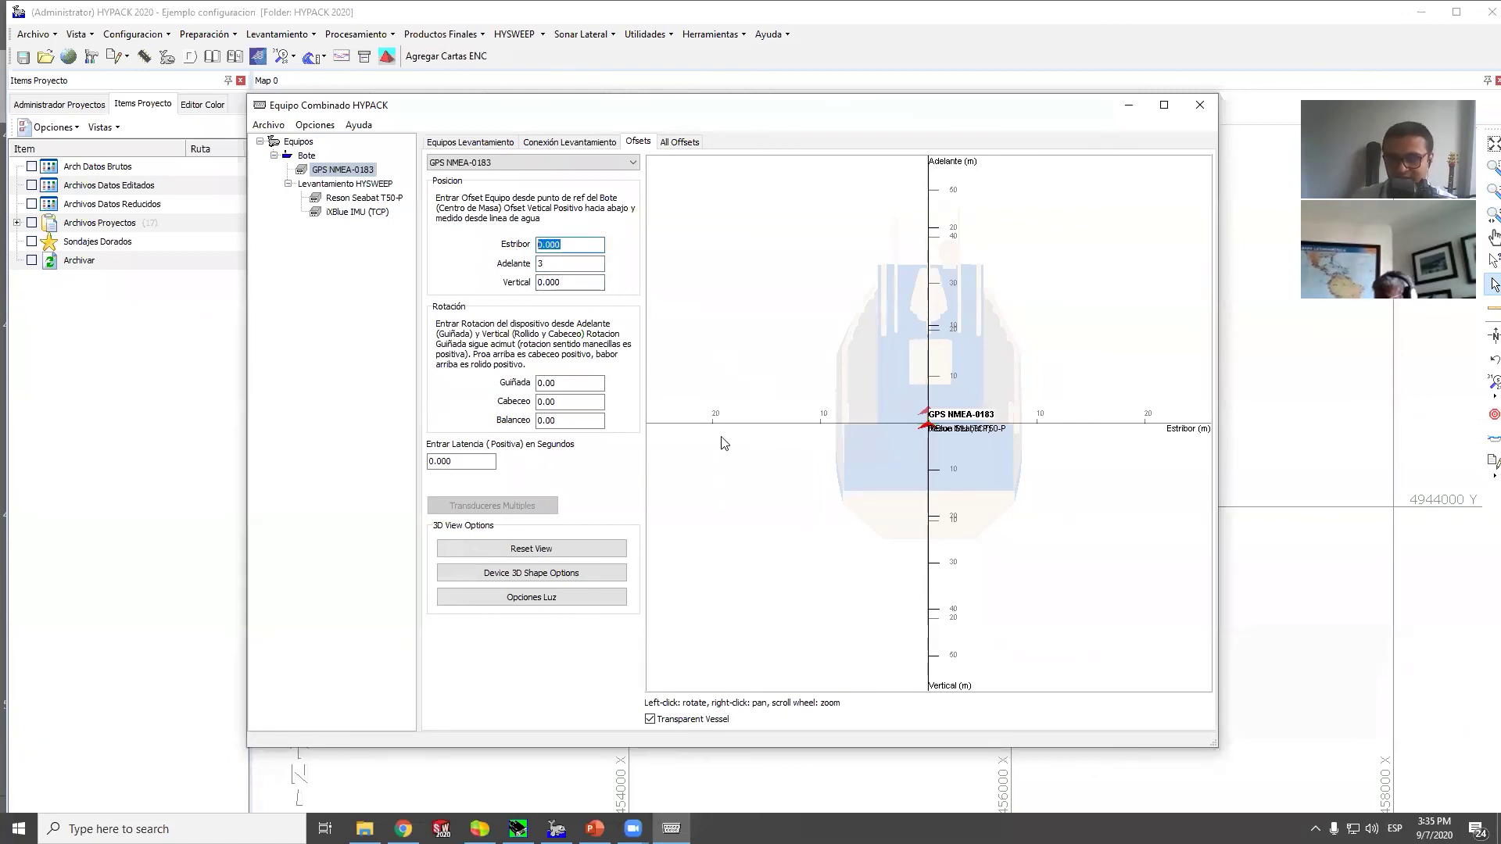
text(-2)
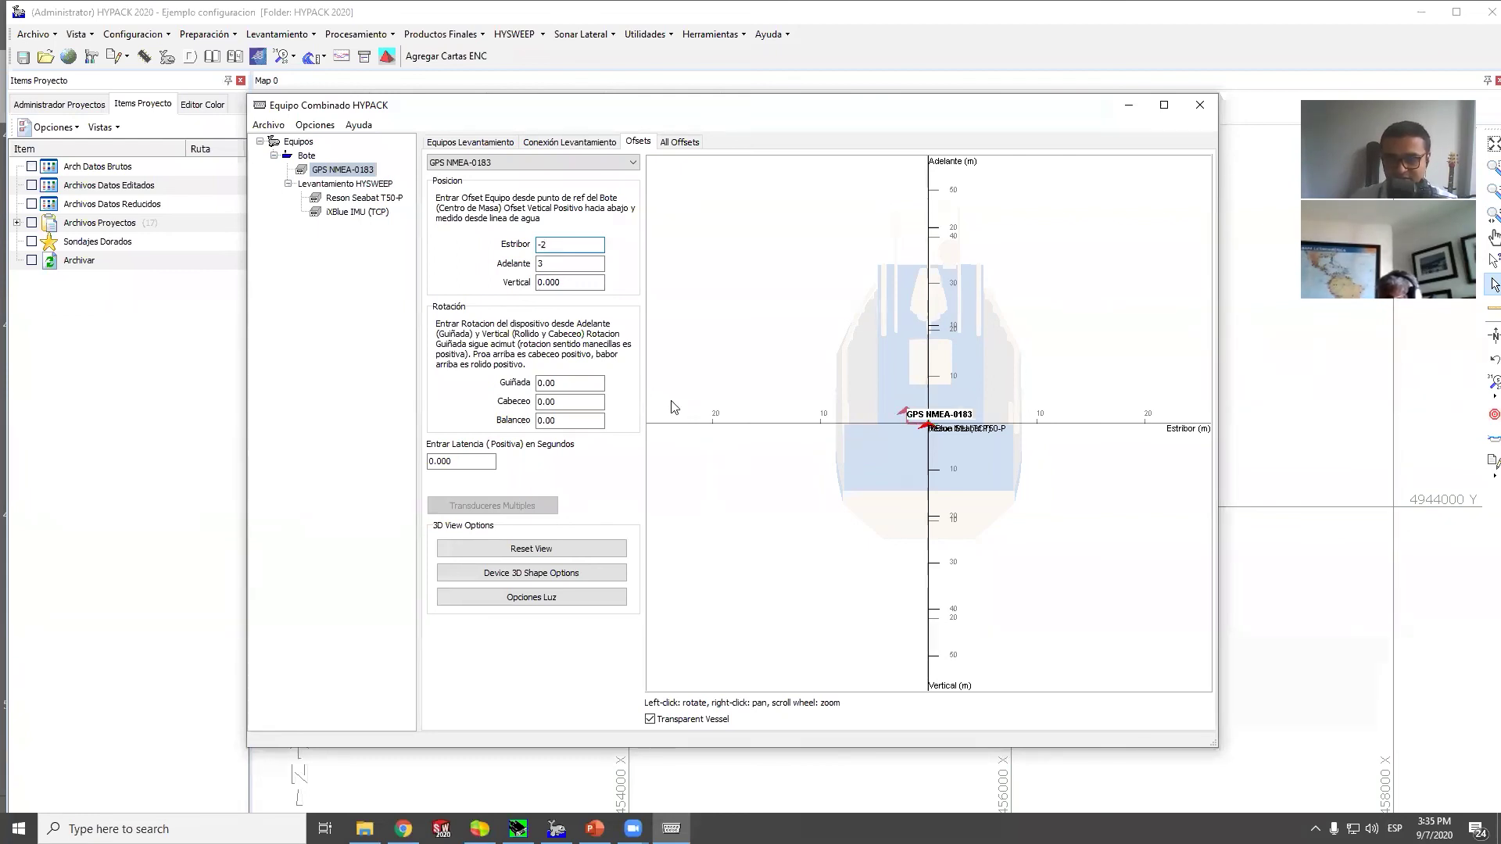
click(567, 283)
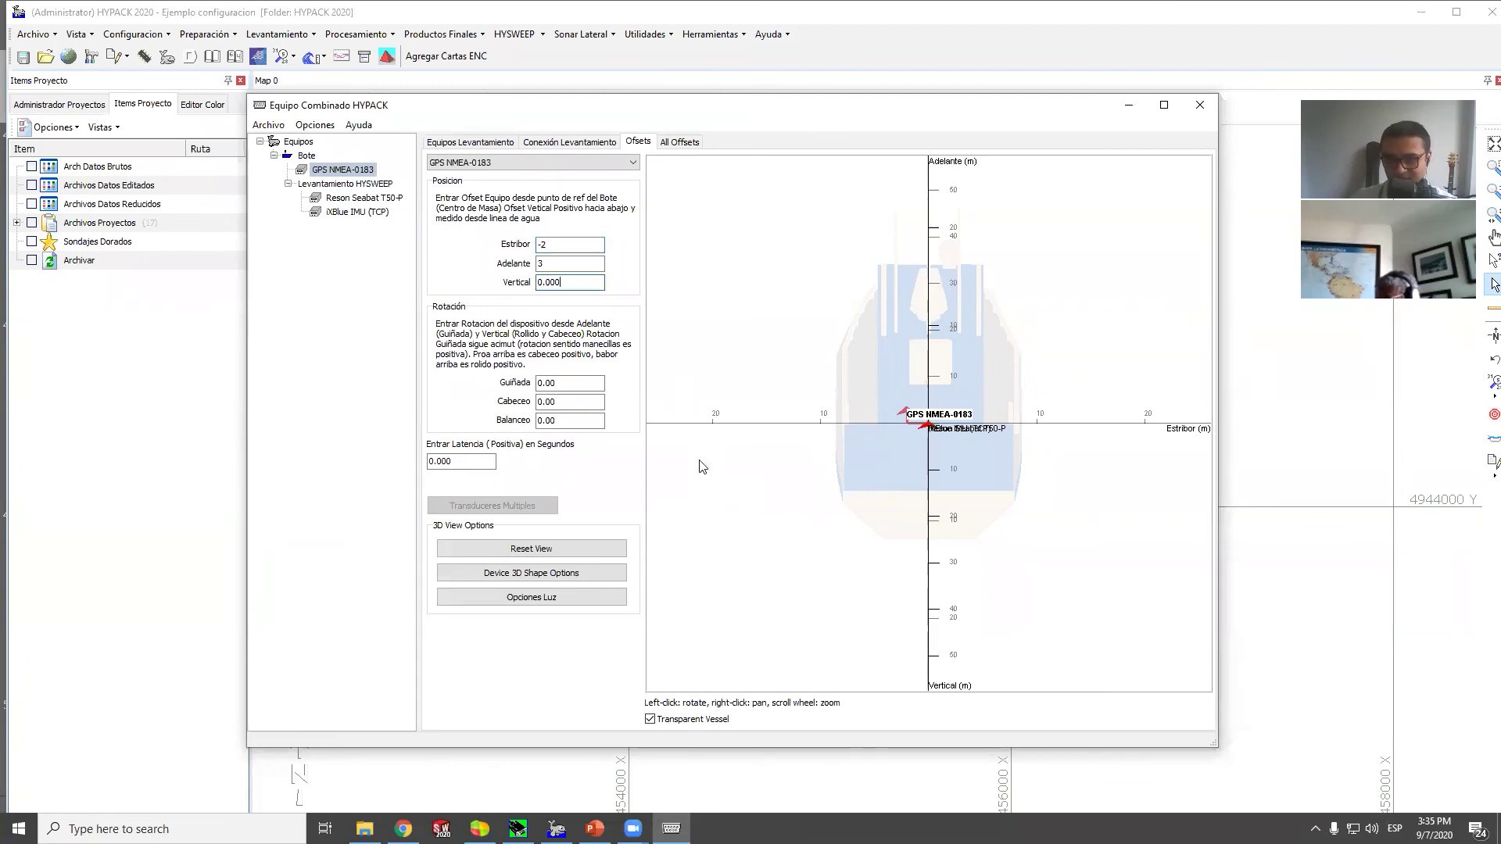
double_click(570, 282)
text(2.5)
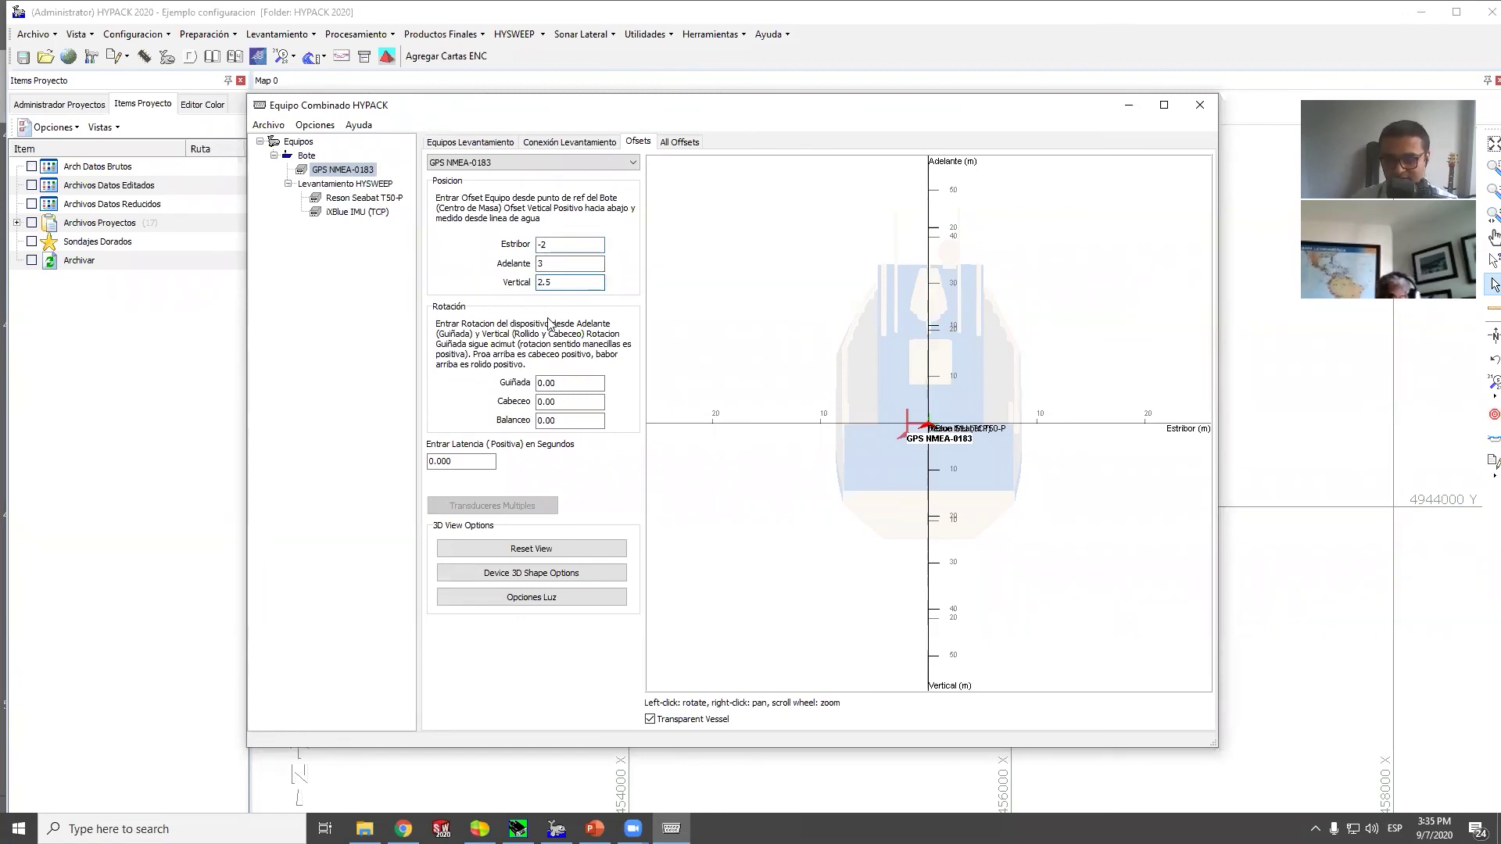
text(-)
Examine the GPS antenna's placement relative to the vessel's reference point from above, behind and the side in the 3D view
mouse_move(821, 497)
mouse_down()
mouse_move(942, 439)
mouse_move(942, 458)
mouse_move(861, 495)
mouse_move(766, 500)
mouse_move(770, 481)
mouse_move(789, 497)
mouse_up()
scroll(936, 455, up, 3)
scroll(877, 318, up, 3)
mouse_move(855, 407)
mouse_down()
mouse_move(898, 430)
mouse_move(878, 353)
mouse_move(872, 427)
mouse_move(927, 427)
mouse_move(885, 412)
mouse_up()
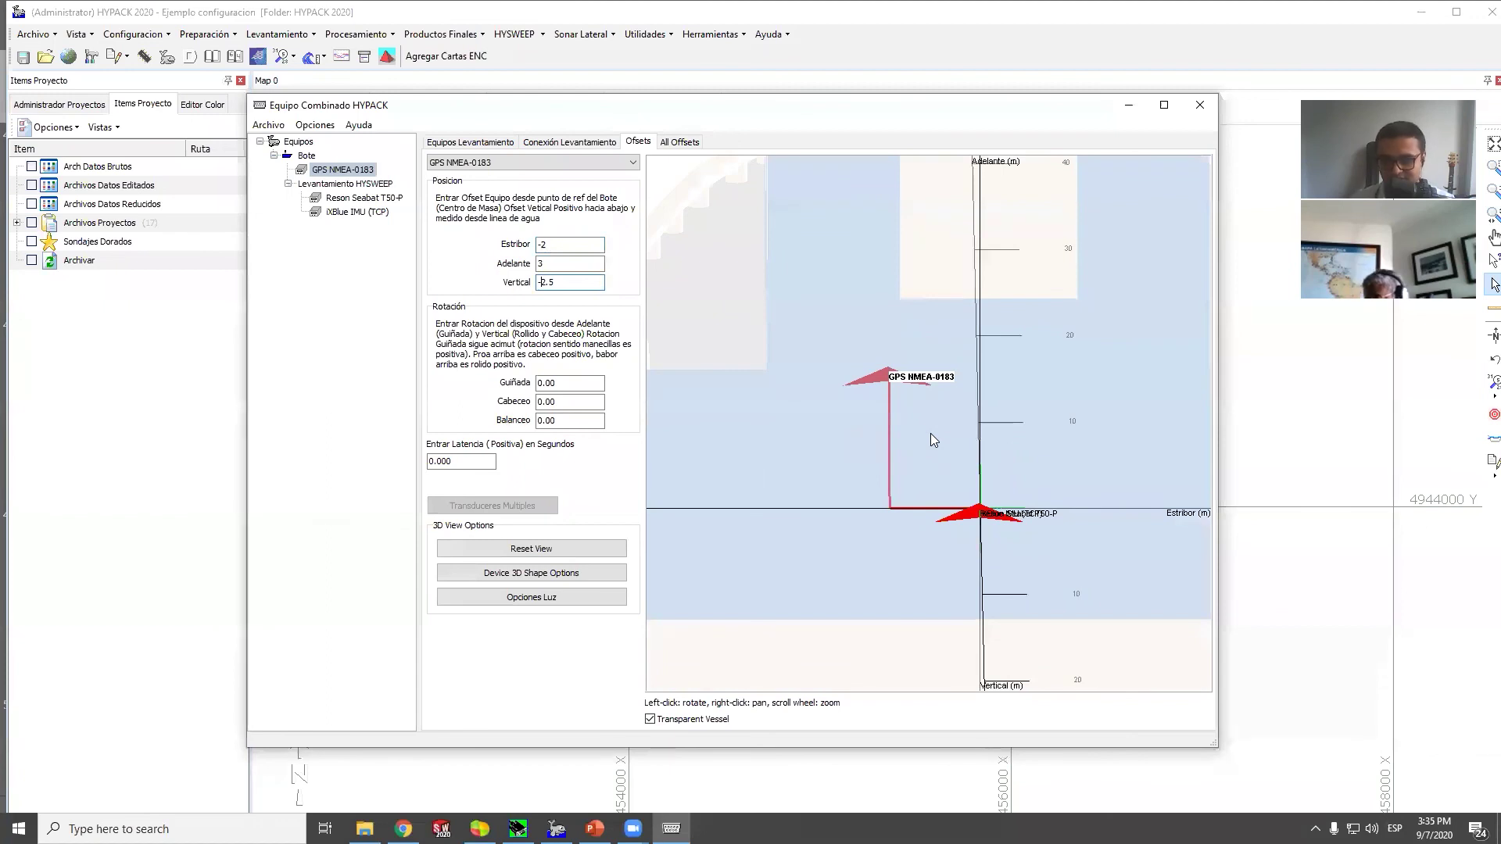
mouse_move(971, 517)
mouse_down()
mouse_move(1001, 528)
mouse_move(968, 510)
mouse_up()
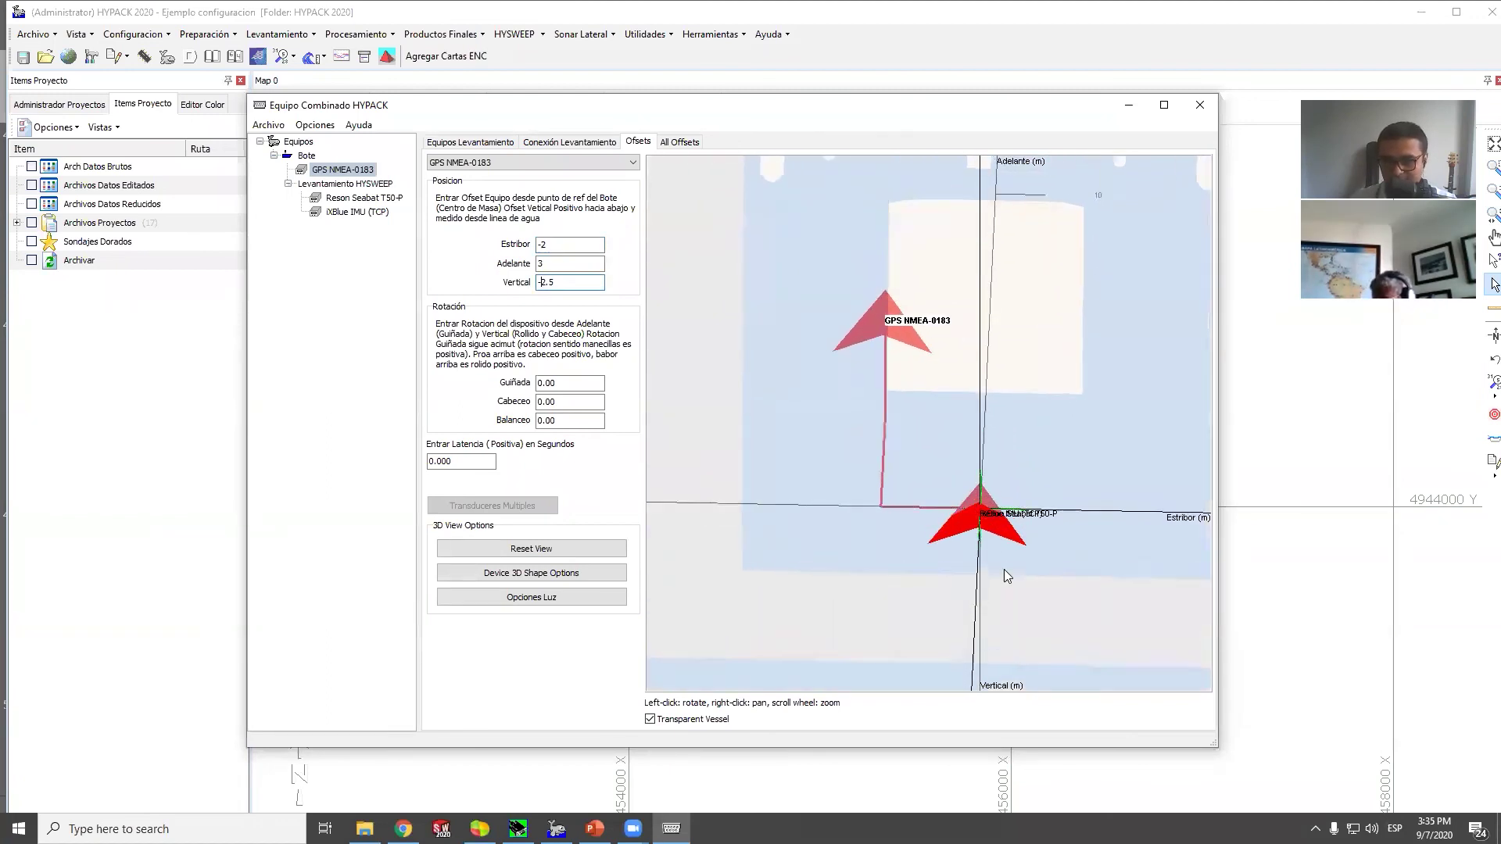
scroll(1004, 570, down, 5)
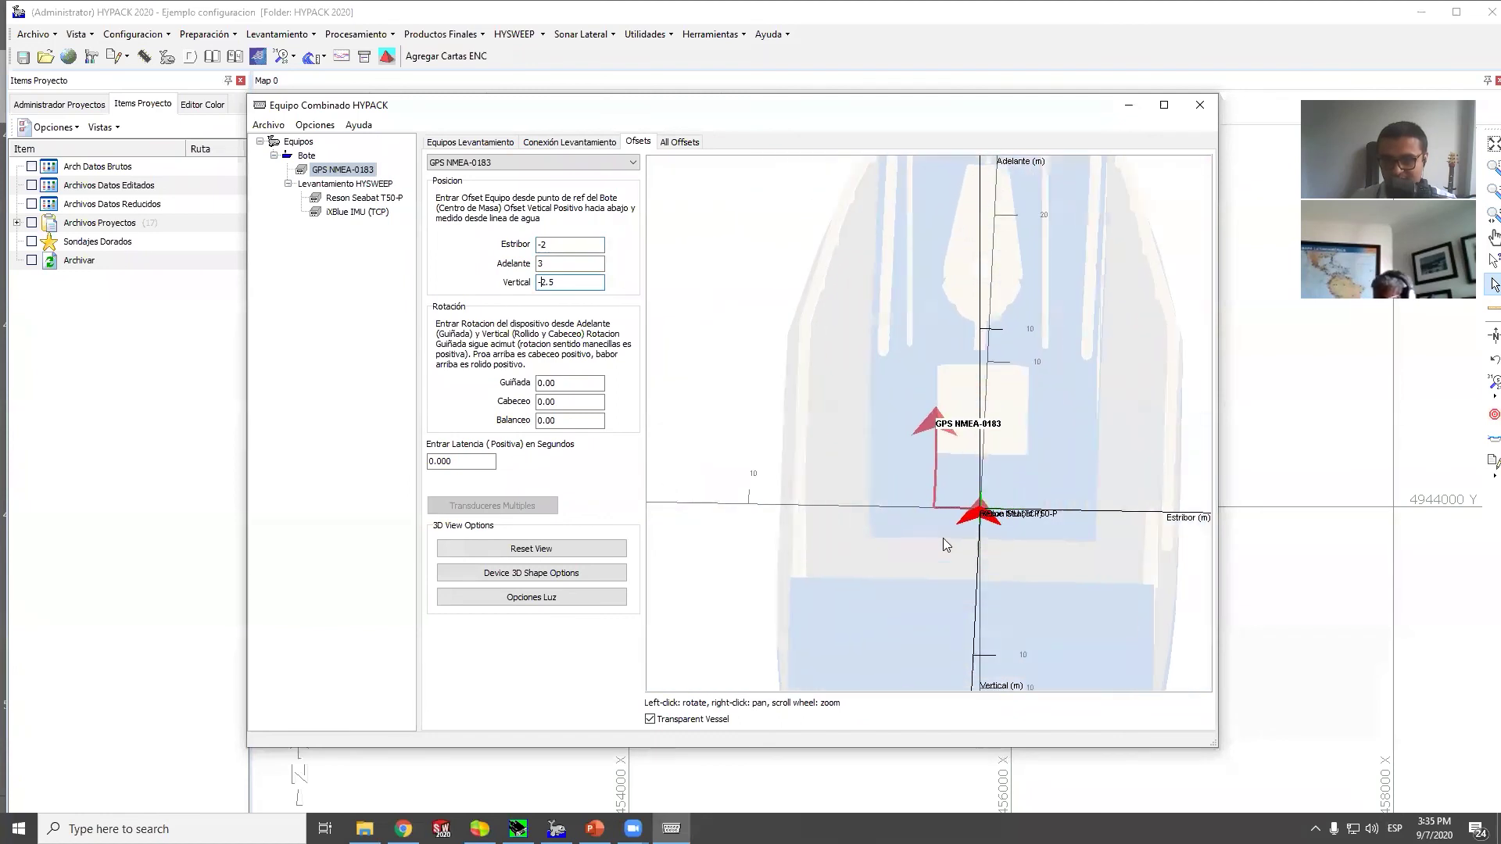
mouse_move(943, 538)
mouse_down()
mouse_move(1141, 531)
mouse_move(1212, 483)
mouse_move(946, 539)
mouse_up()
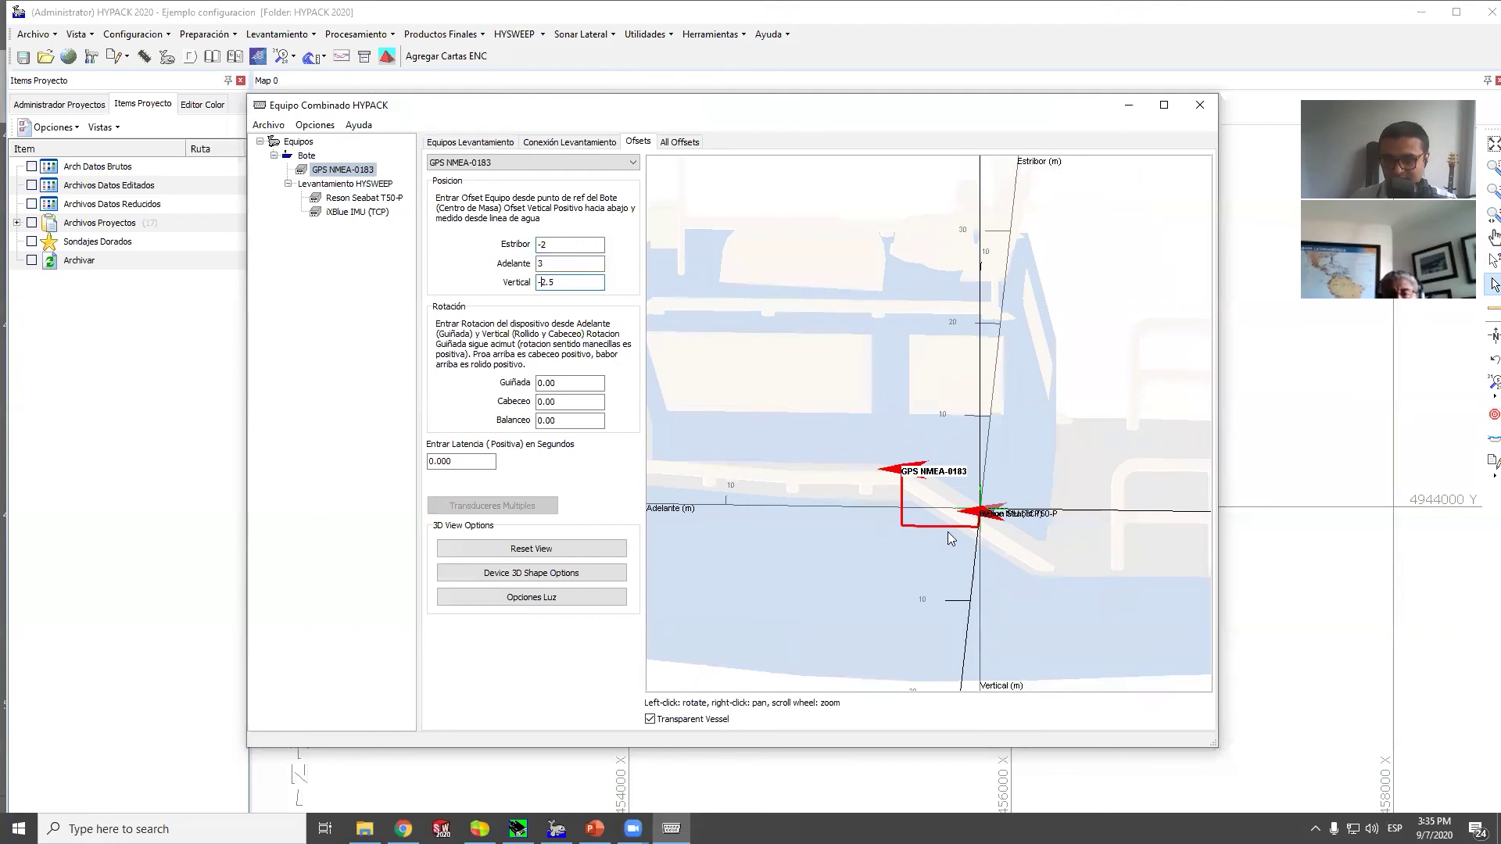
mouse_move(998, 538)
mouse_down()
mouse_move(809, 586)
mouse_move(989, 523)
mouse_up()
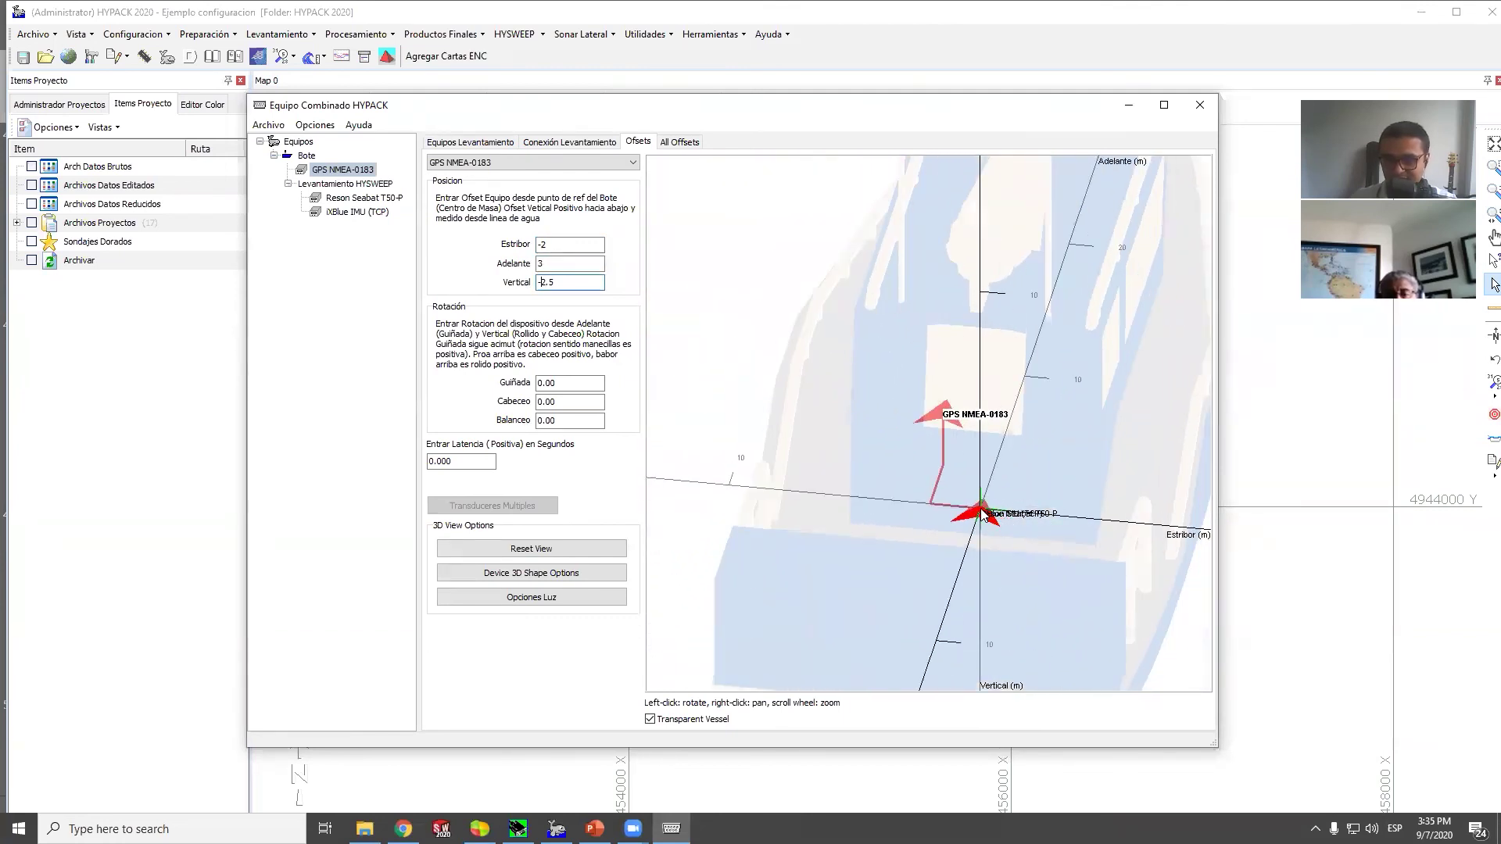
mouse_move(962, 518)
mouse_down()
mouse_move(985, 547)
mouse_move(1096, 488)
mouse_move(1111, 517)
mouse_up()
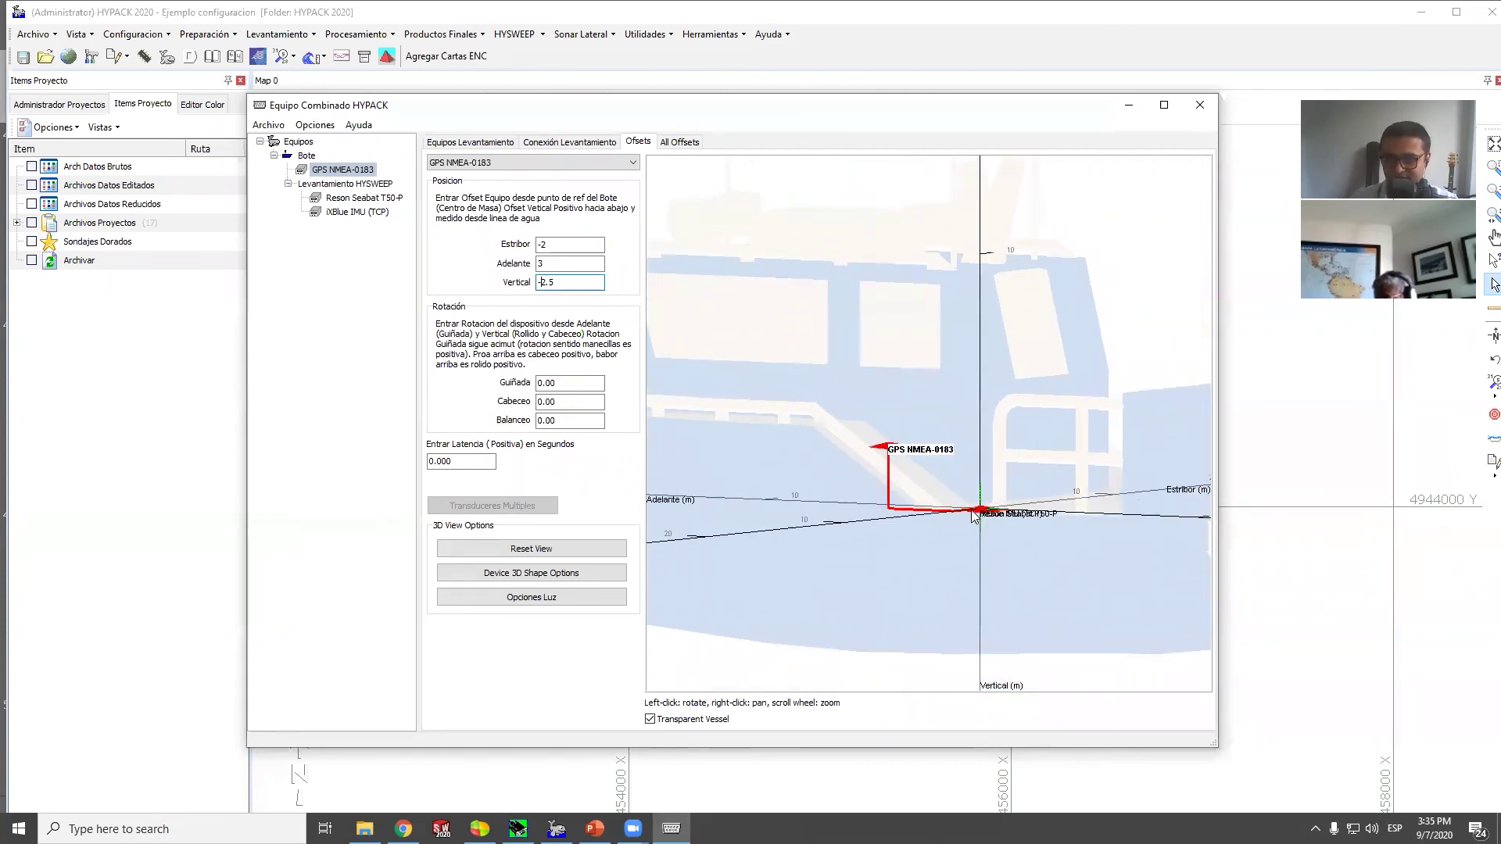
drag(1001, 547, 803, 610)
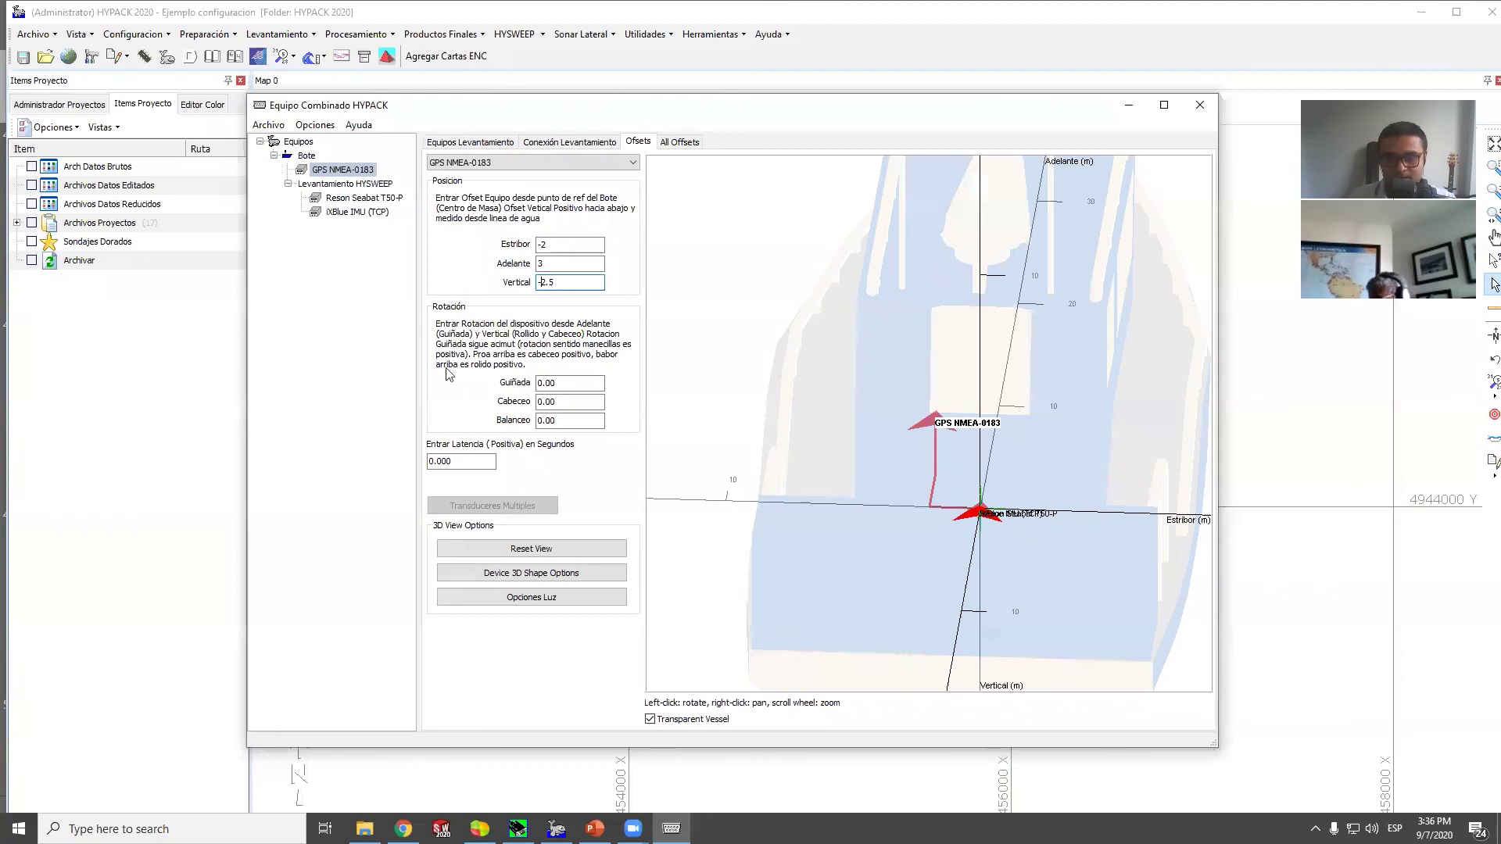
Set the Reson Seabat T50-P sonar head's position offsets to Estribor 3, Adelante -2 and Vertical 1
click(366, 200)
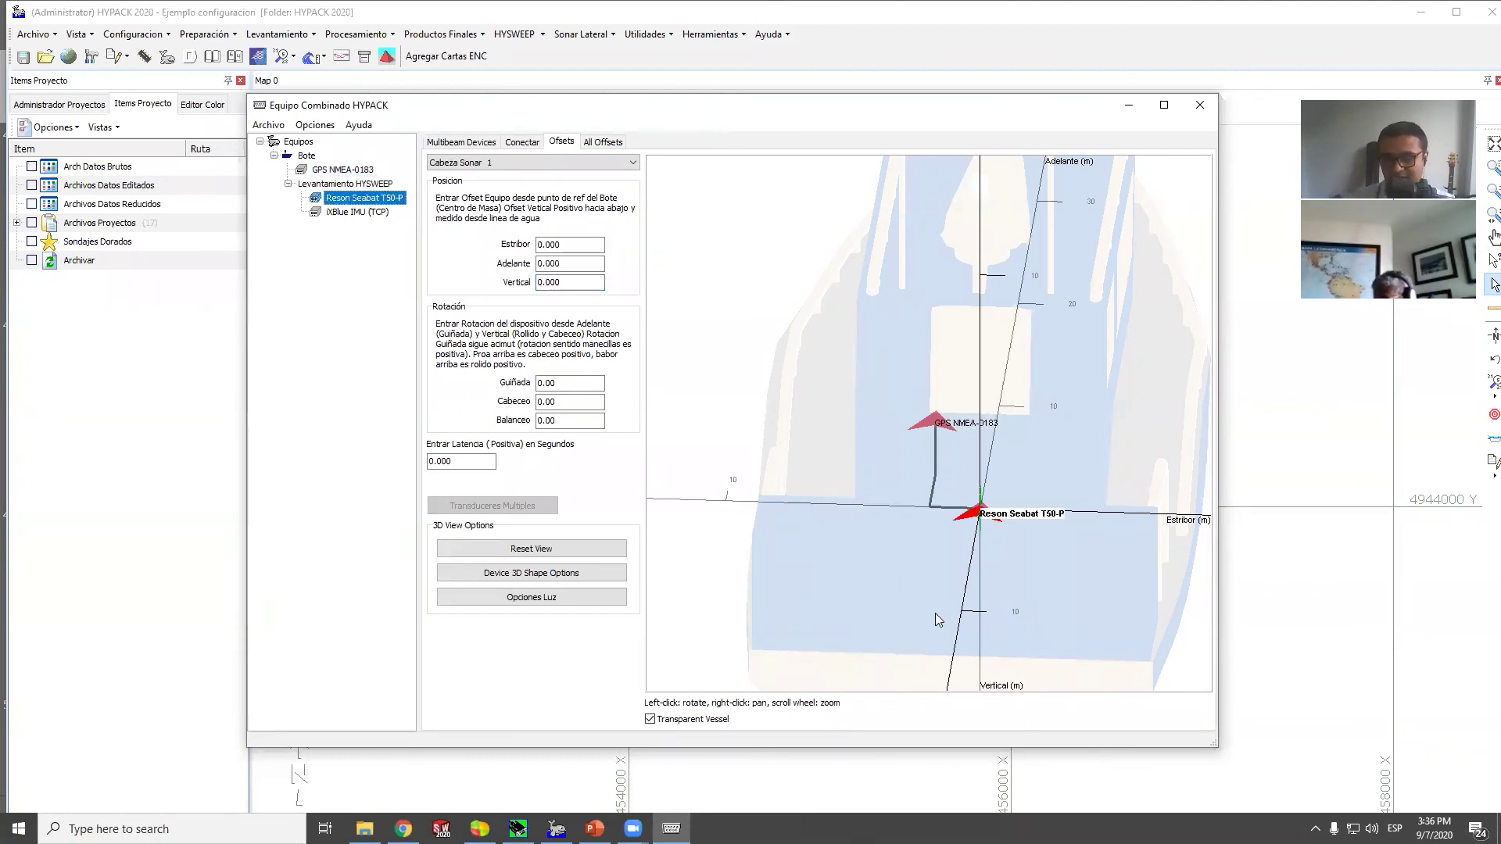
click(569, 244)
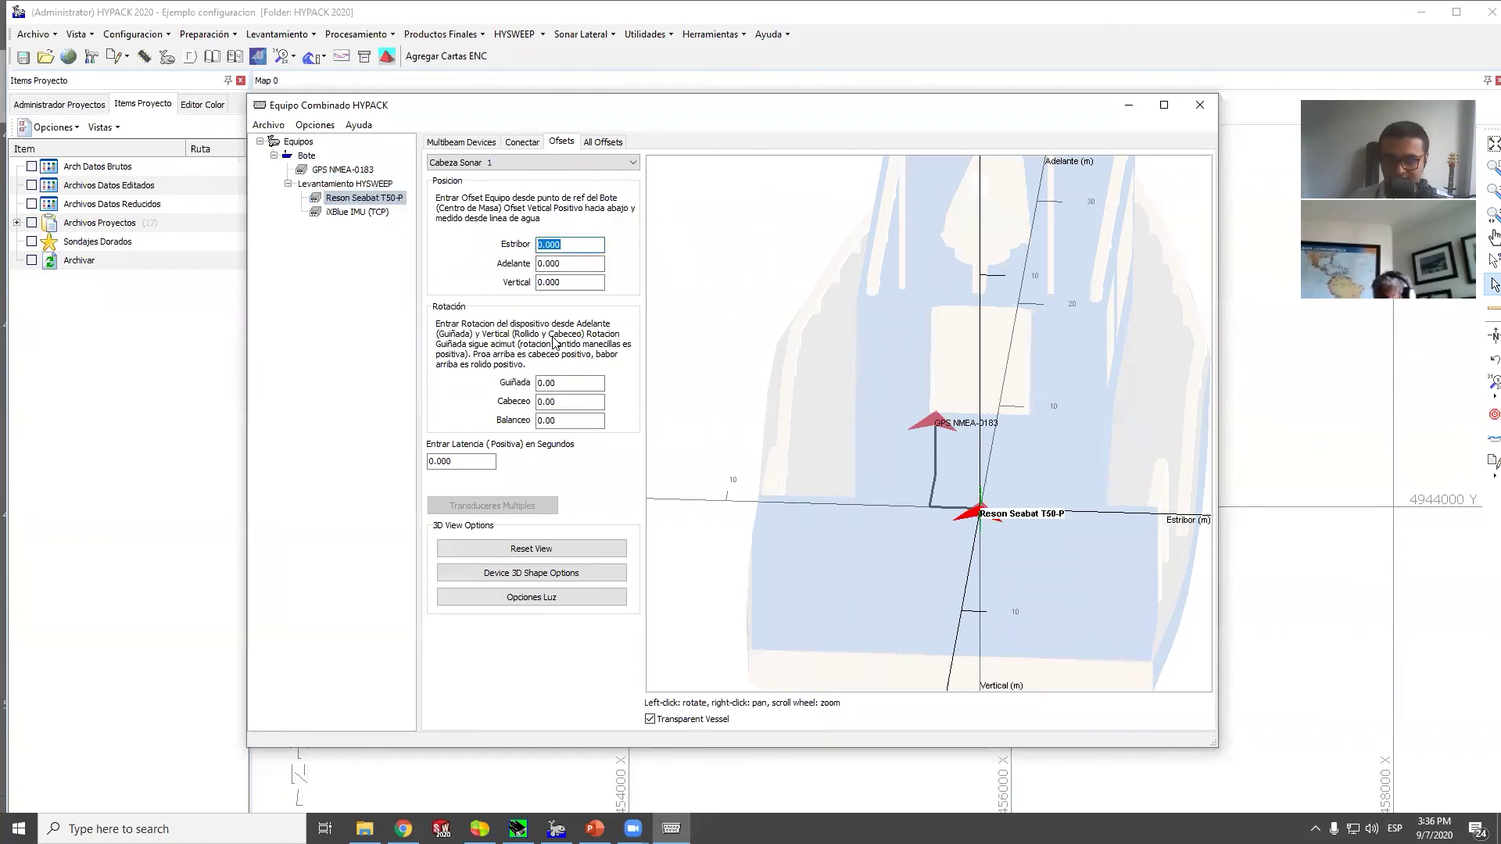
text(3)
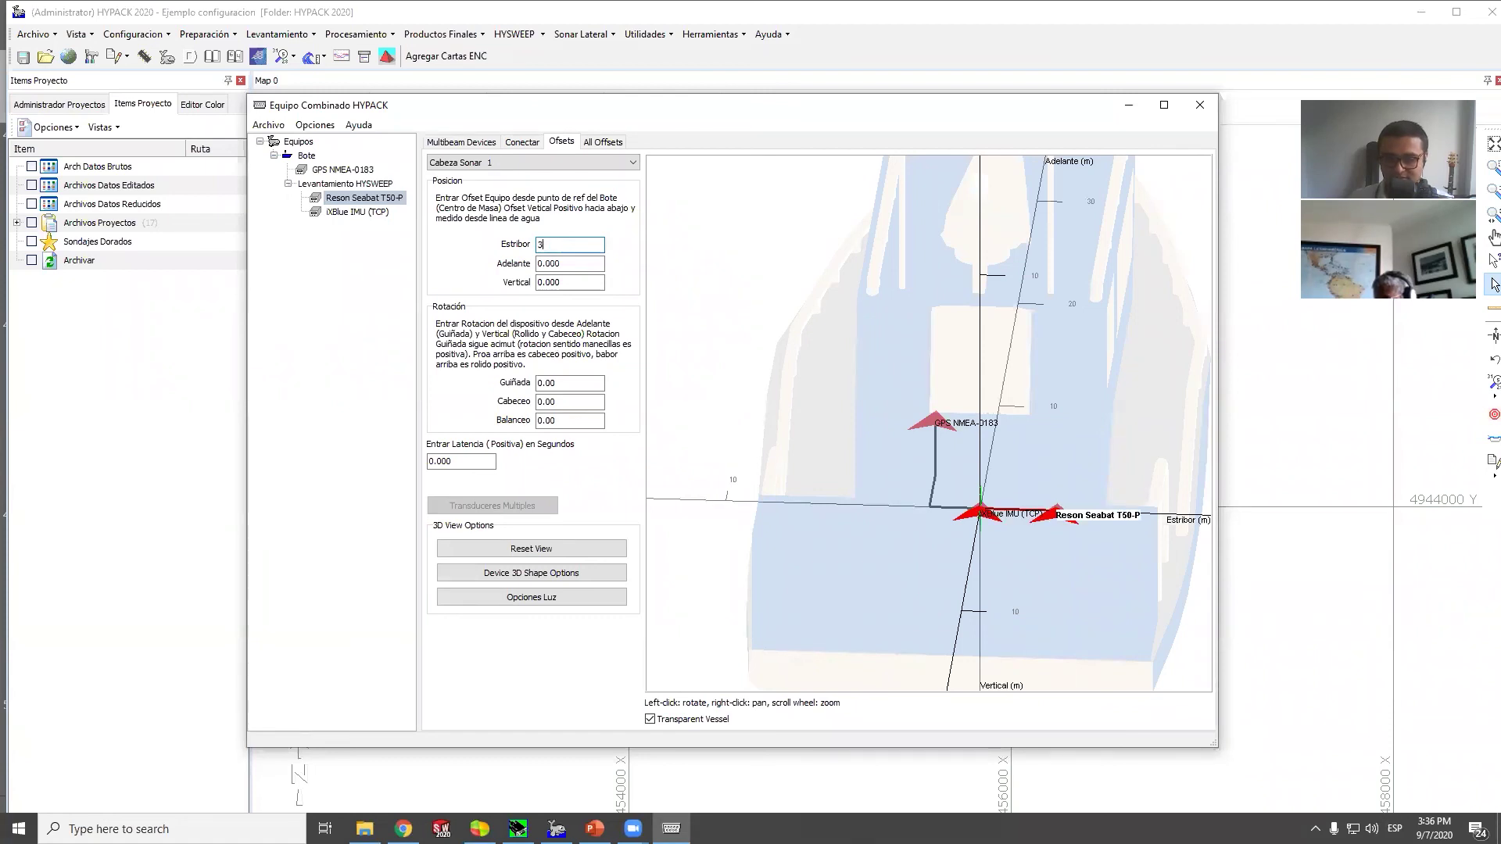
drag(1049, 586, 1121, 629)
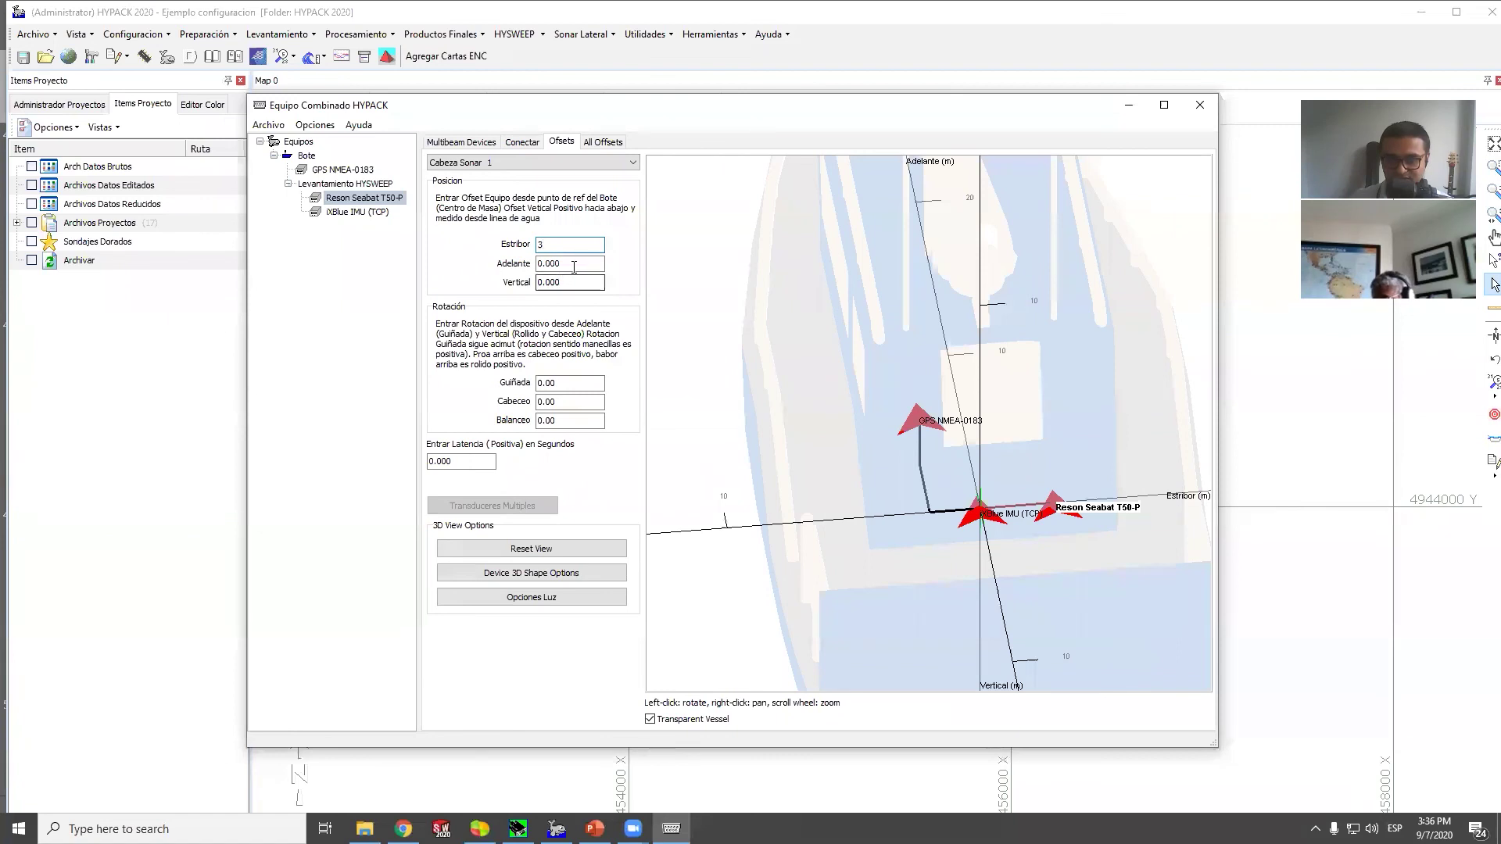
key(Tab)
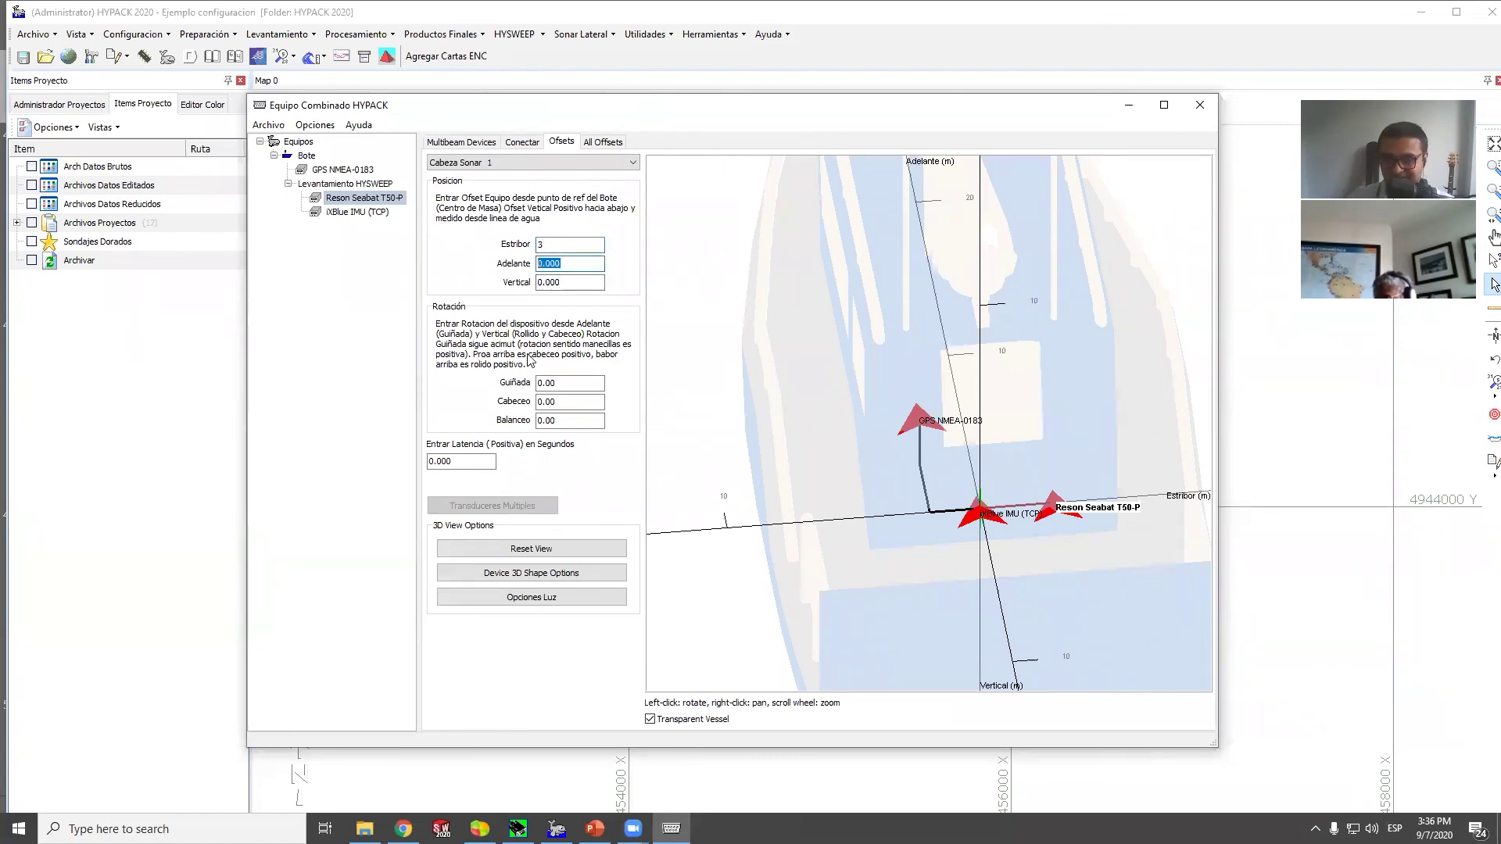
text(-)
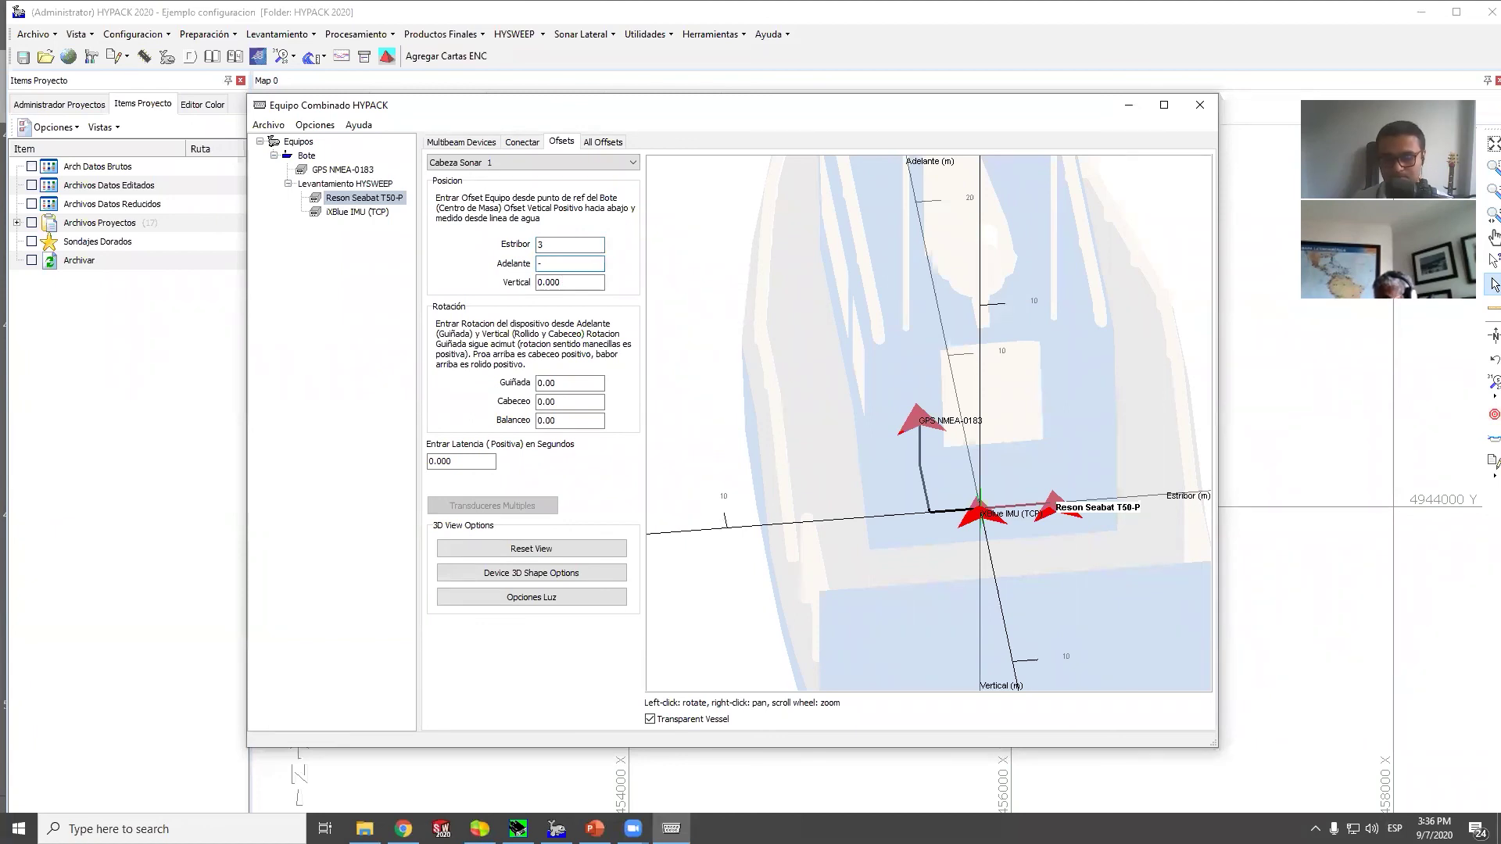
text(2)
key(Tab)
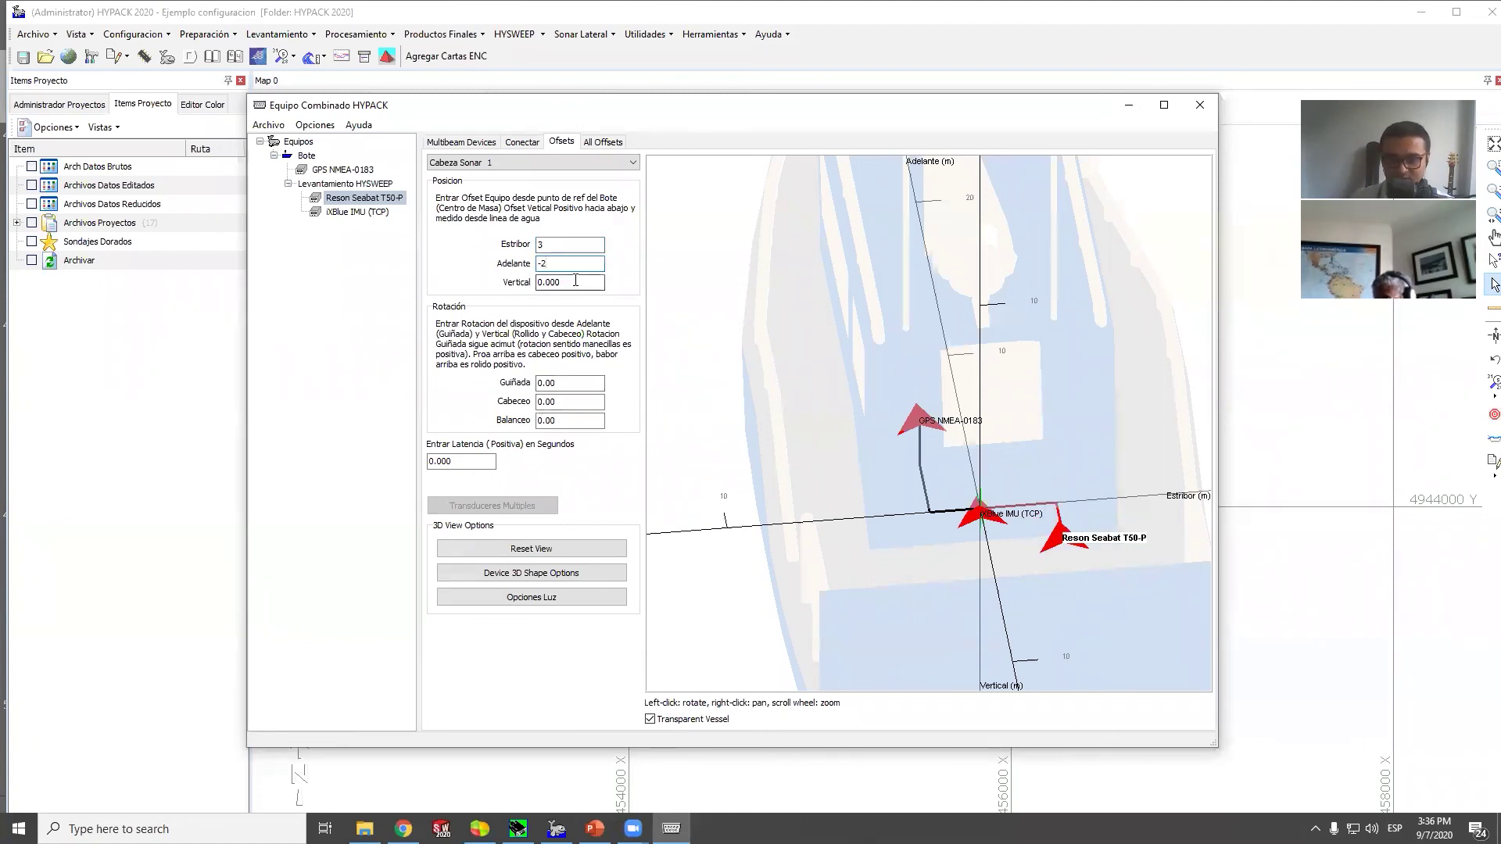
drag(870, 522, 1008, 525)
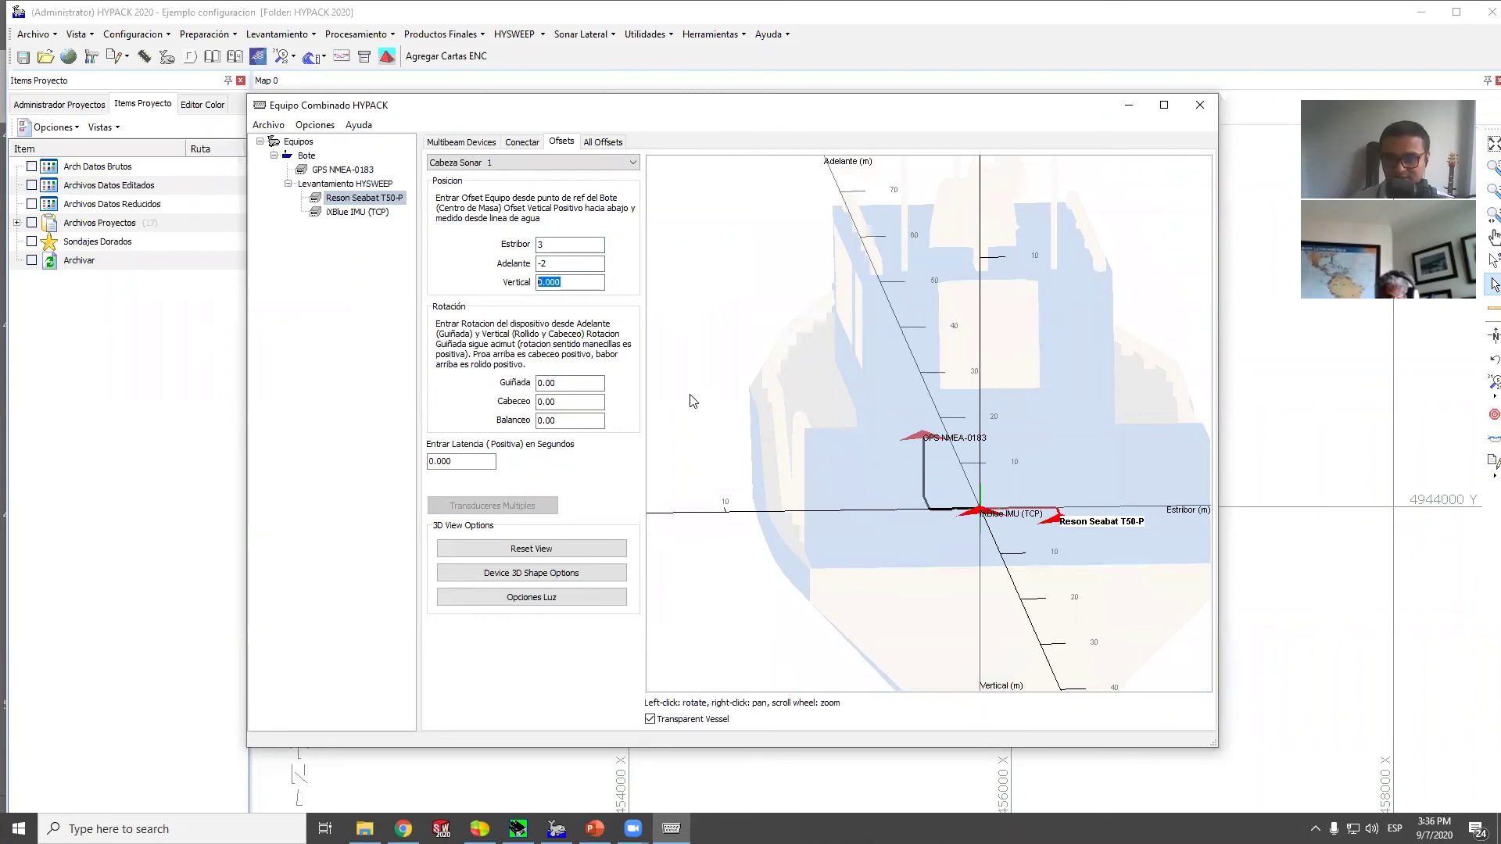
text(1)
scroll(731, 469, up, 2)
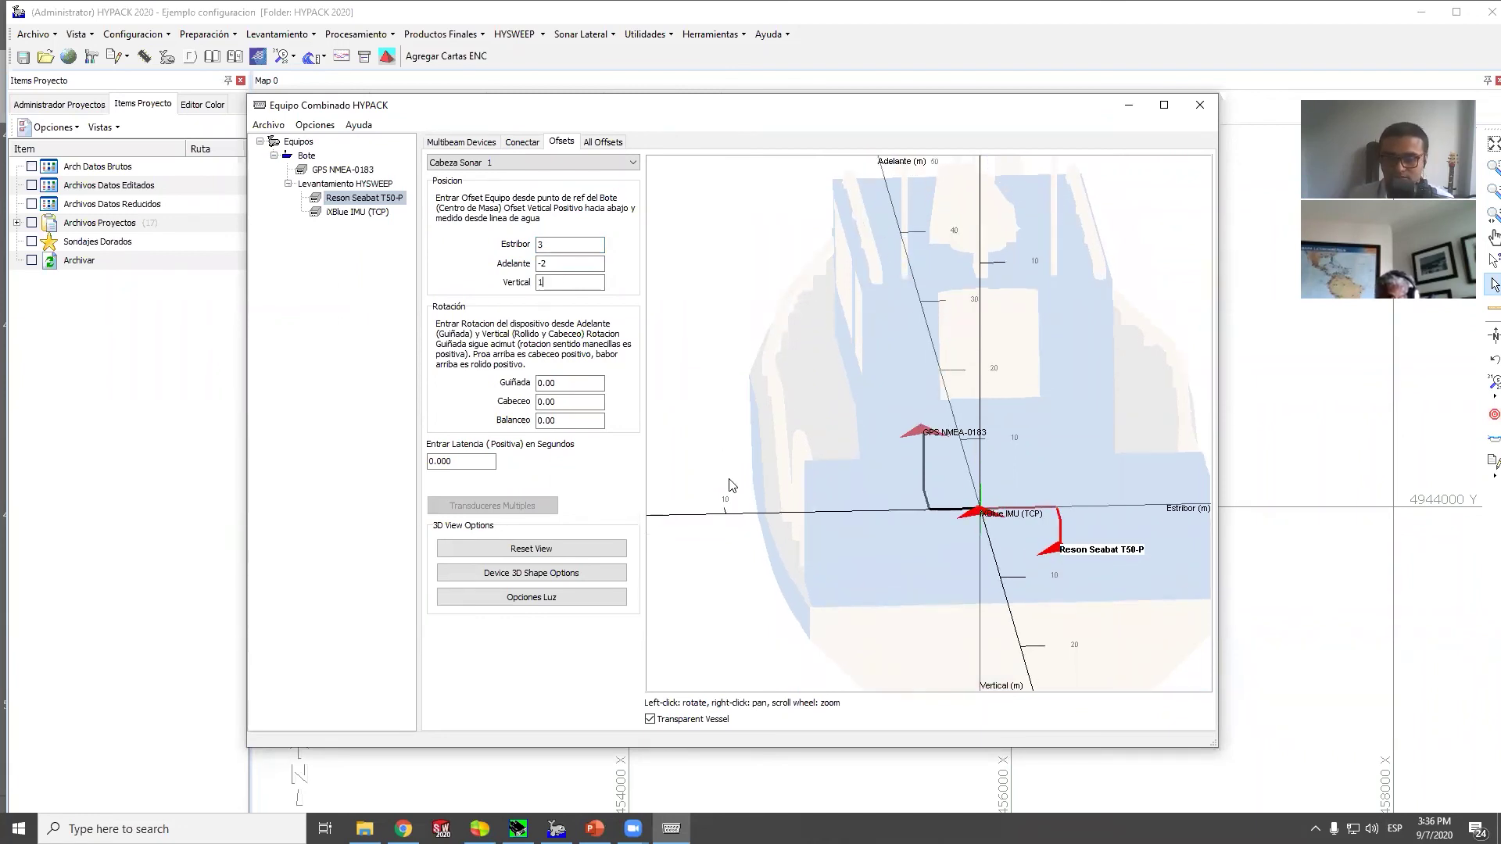
drag(879, 525, 949, 608)
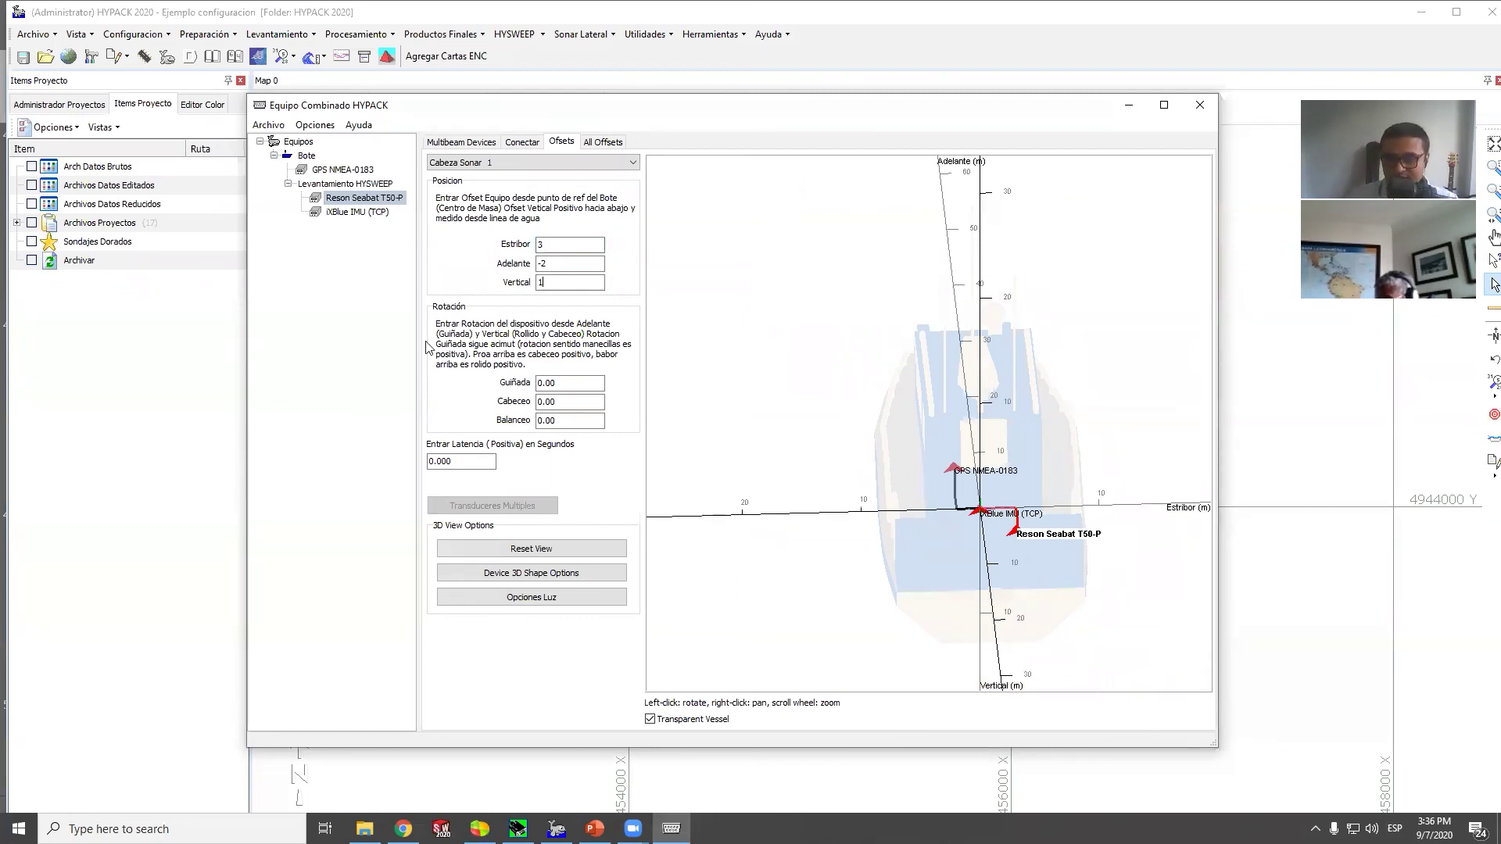
Scale the boat's 3D shape to 0.5 in X, Y and Z and apply it to the model
click(304, 156)
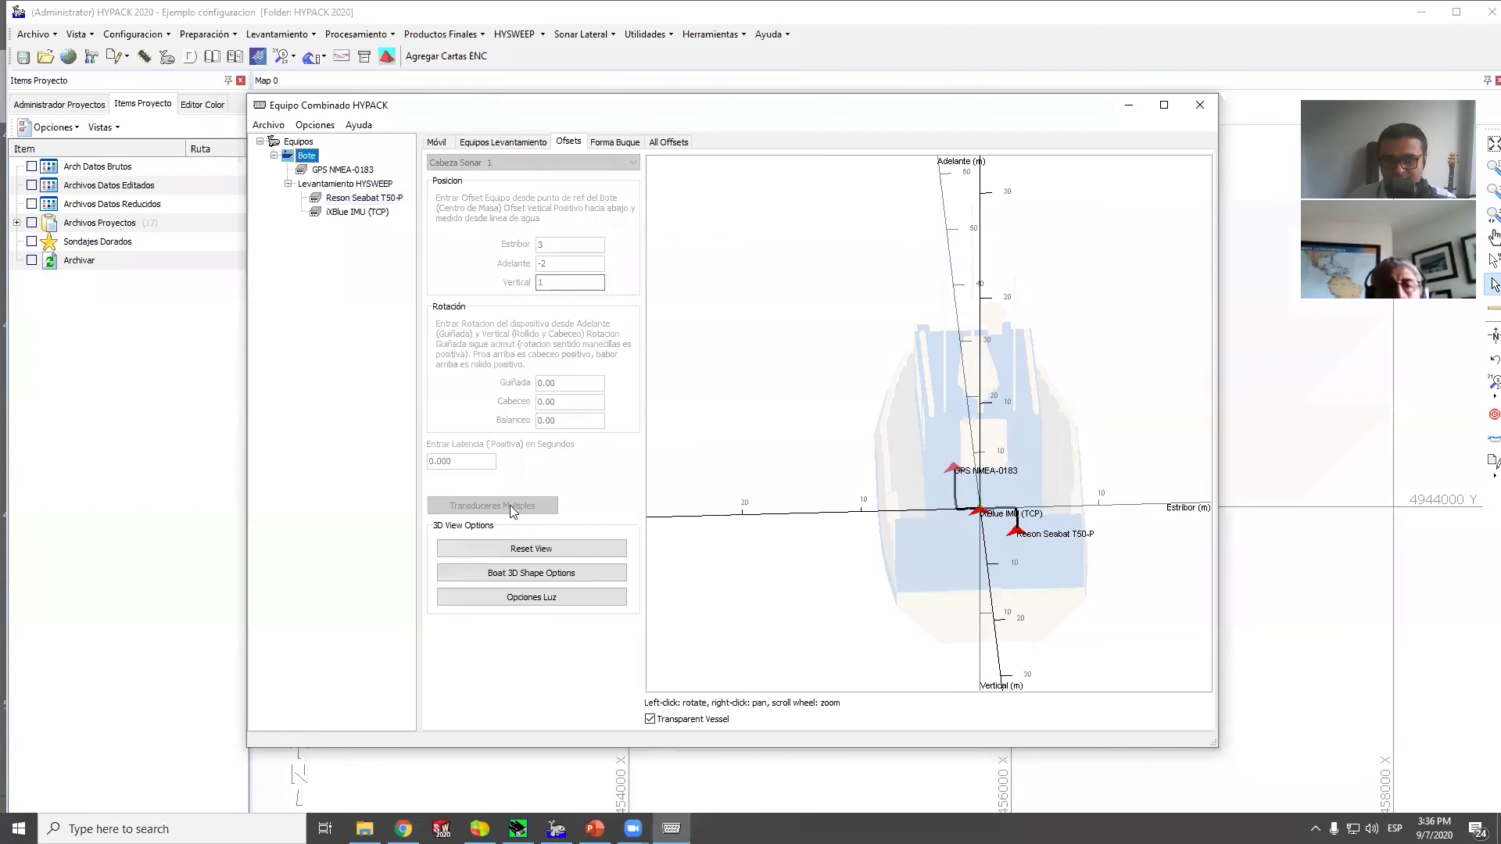
click(555, 576)
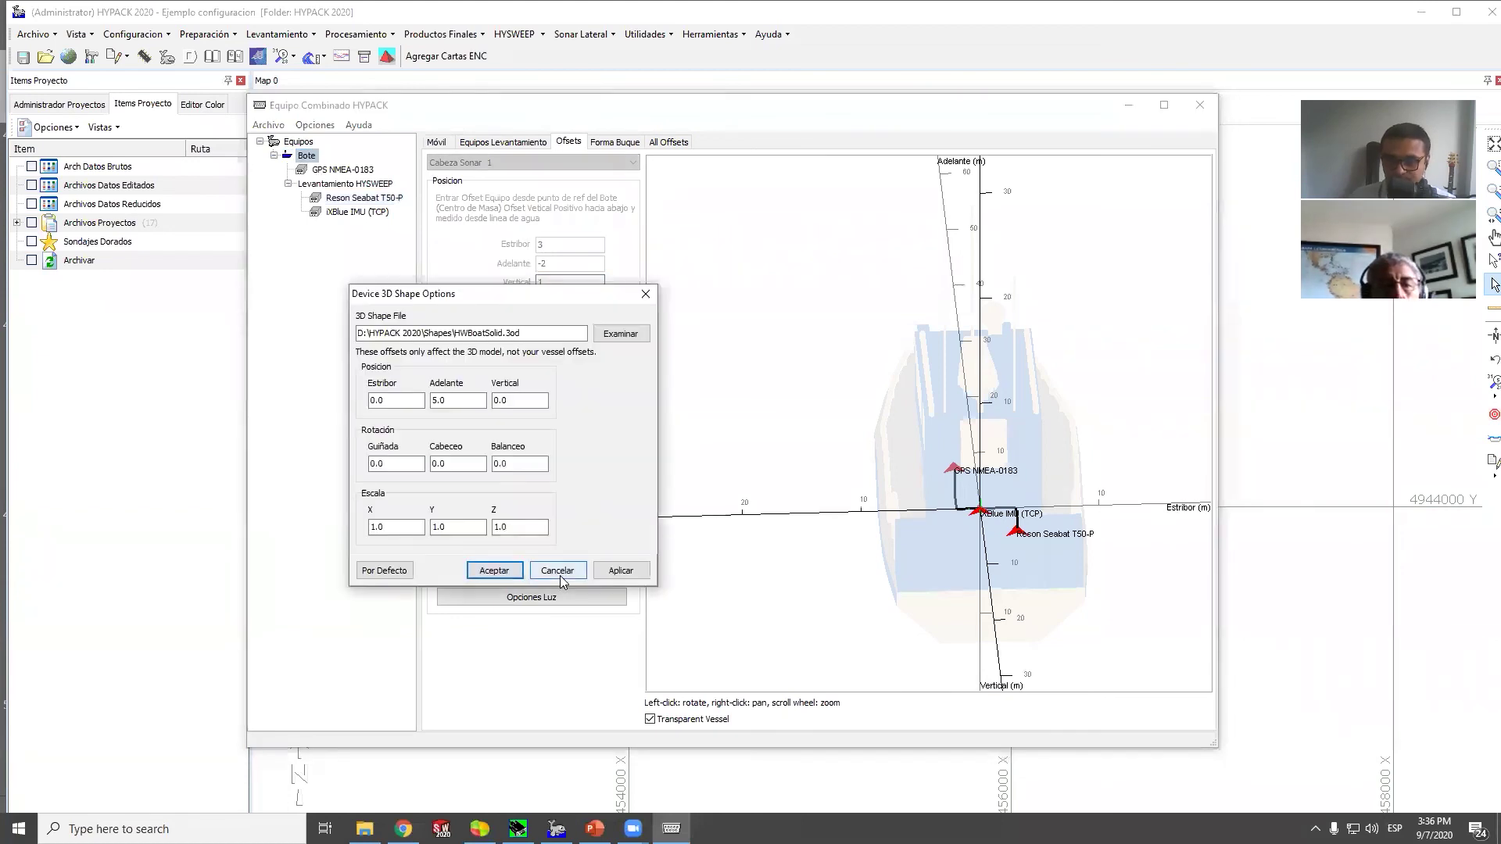
drag(412, 527, 339, 532)
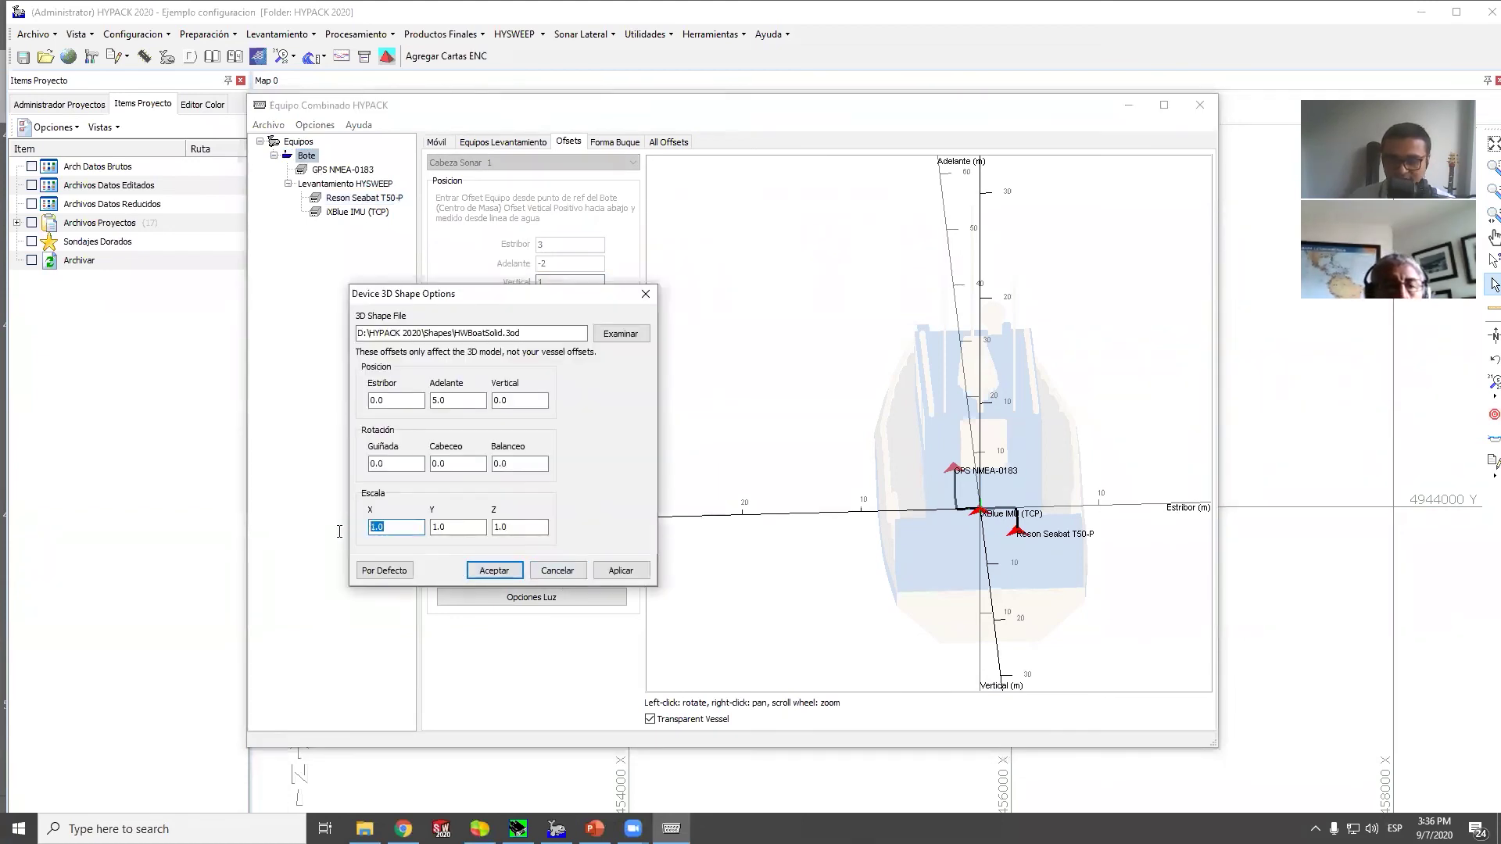
text(.5)
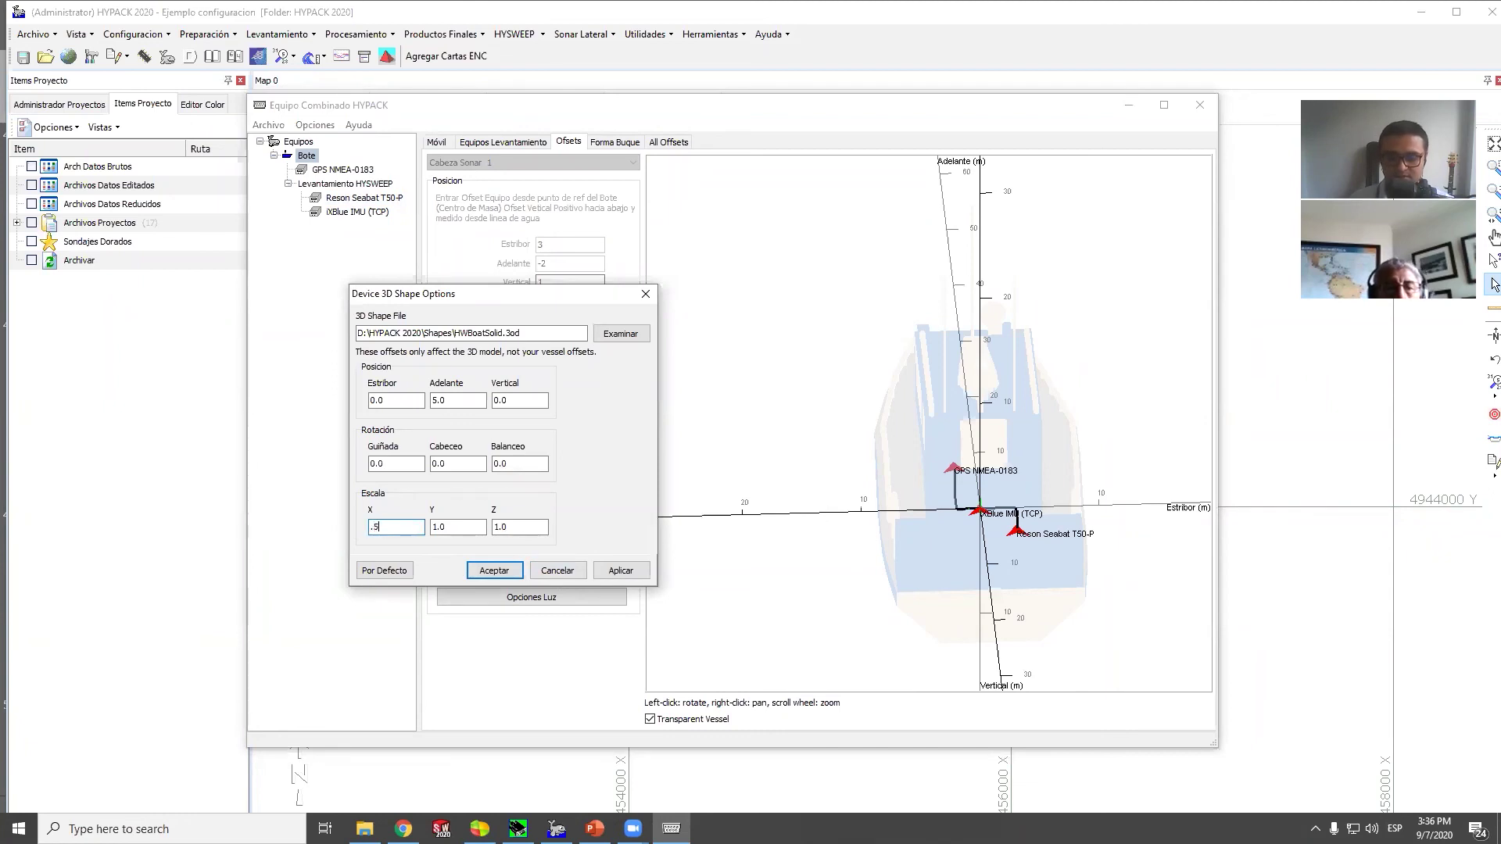
text(.5)
text(5)
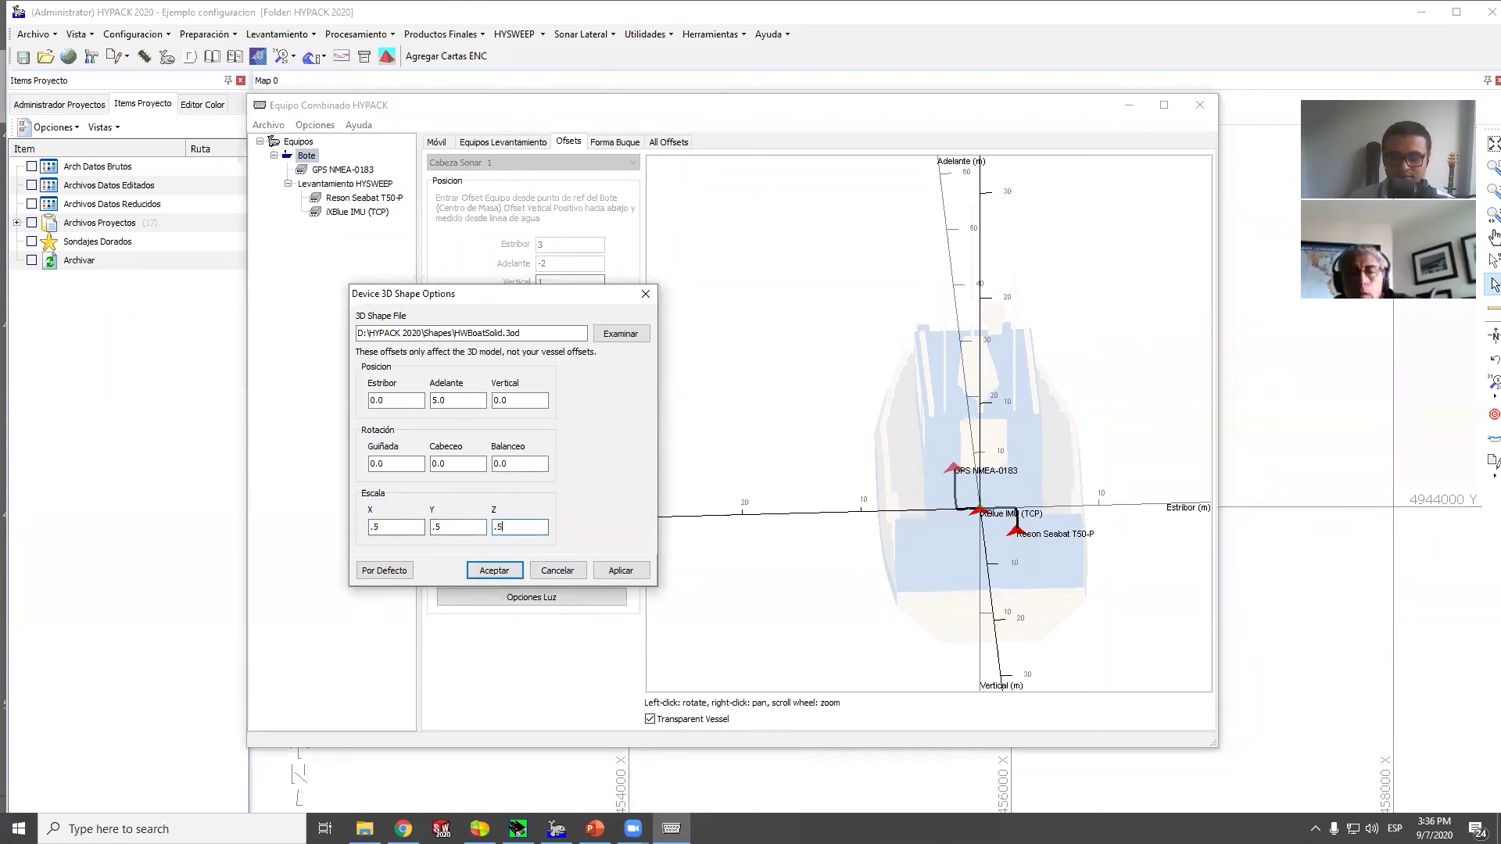
click(622, 571)
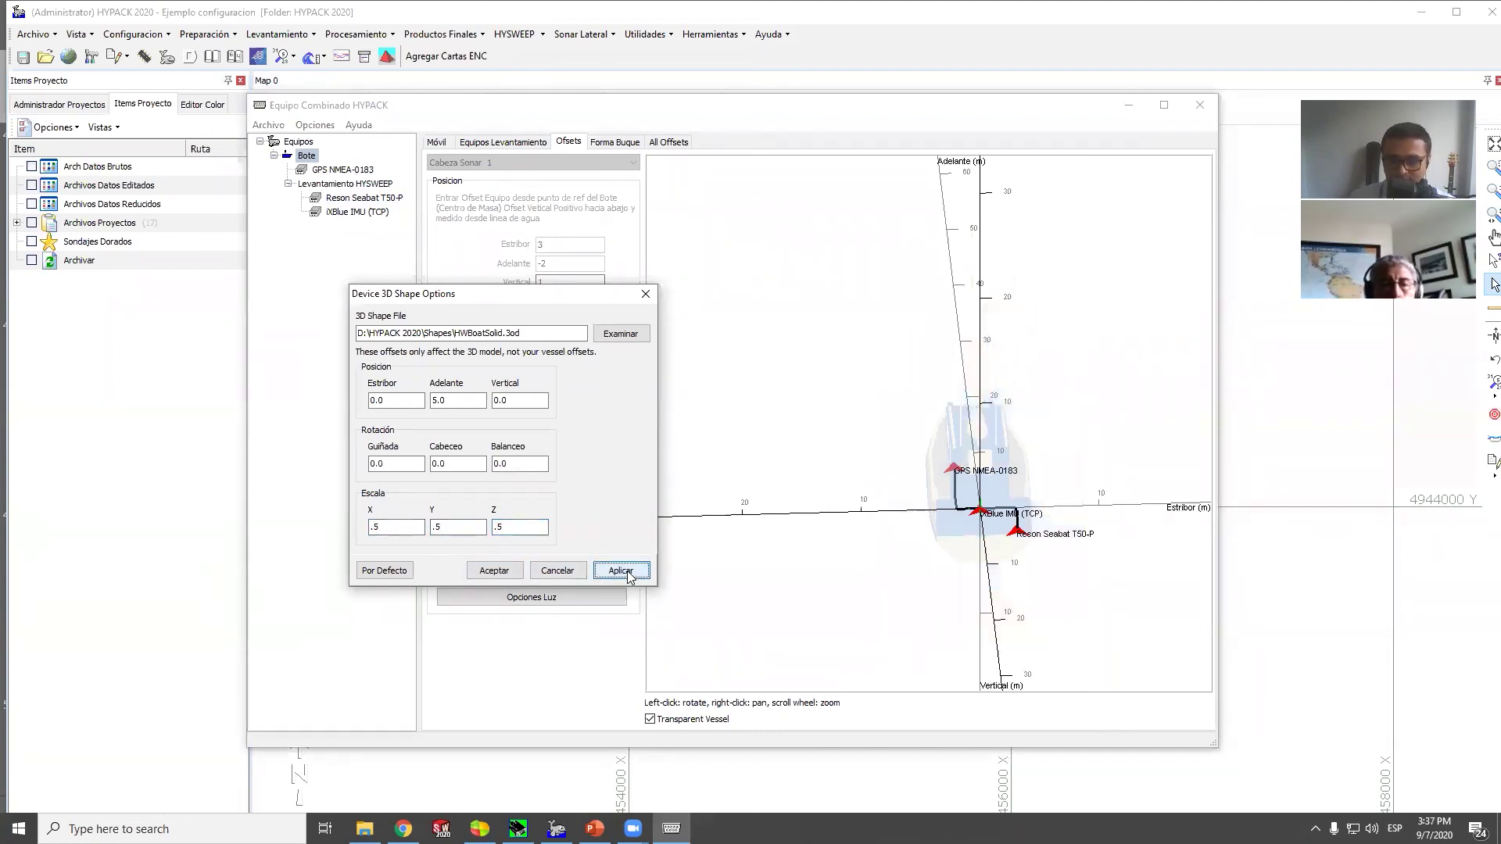
Set the boat's 3D shape scale to 0.3 in X and Y and accept the shape options
click(378, 528)
text(3)
double_click(436, 528)
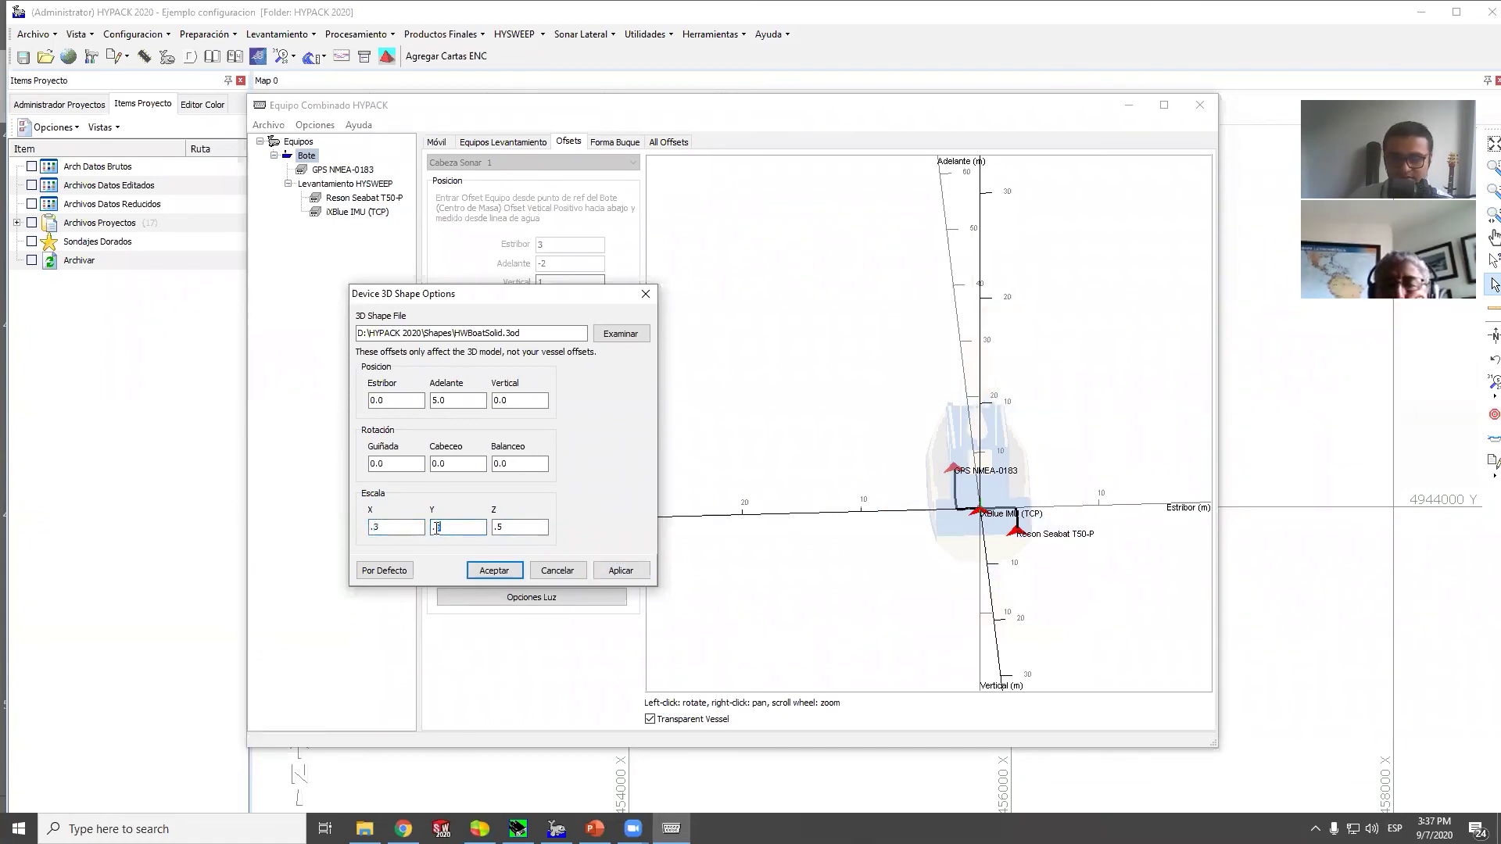
text(3)
double_click(499, 529)
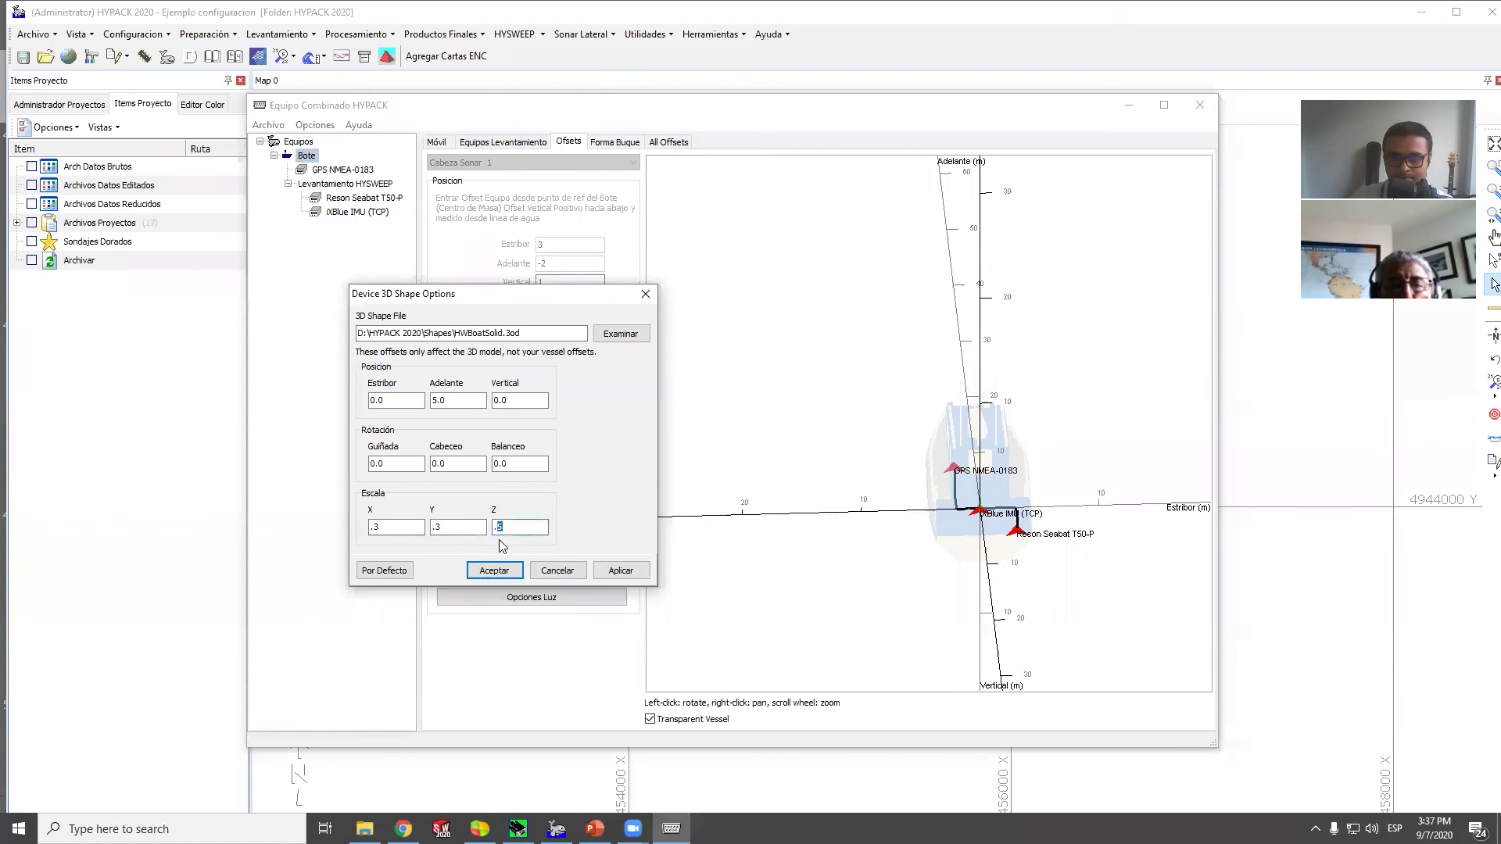
click(511, 570)
Examine the placement of the GPS NMEA-0183 and the other devices around the rescaled boat from several angles
drag(990, 617, 915, 602)
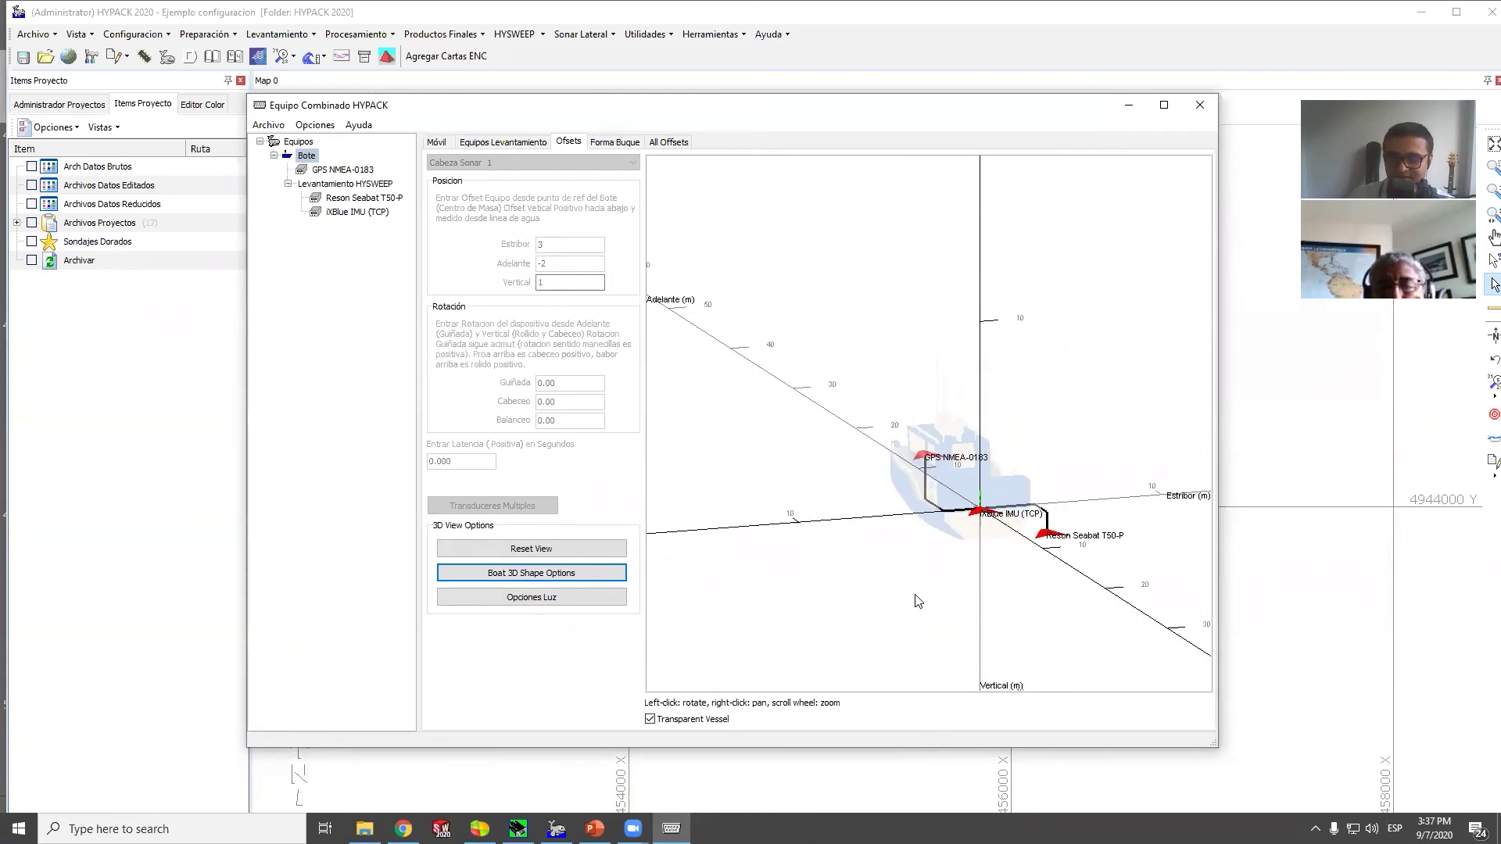
drag(1008, 578, 1028, 492)
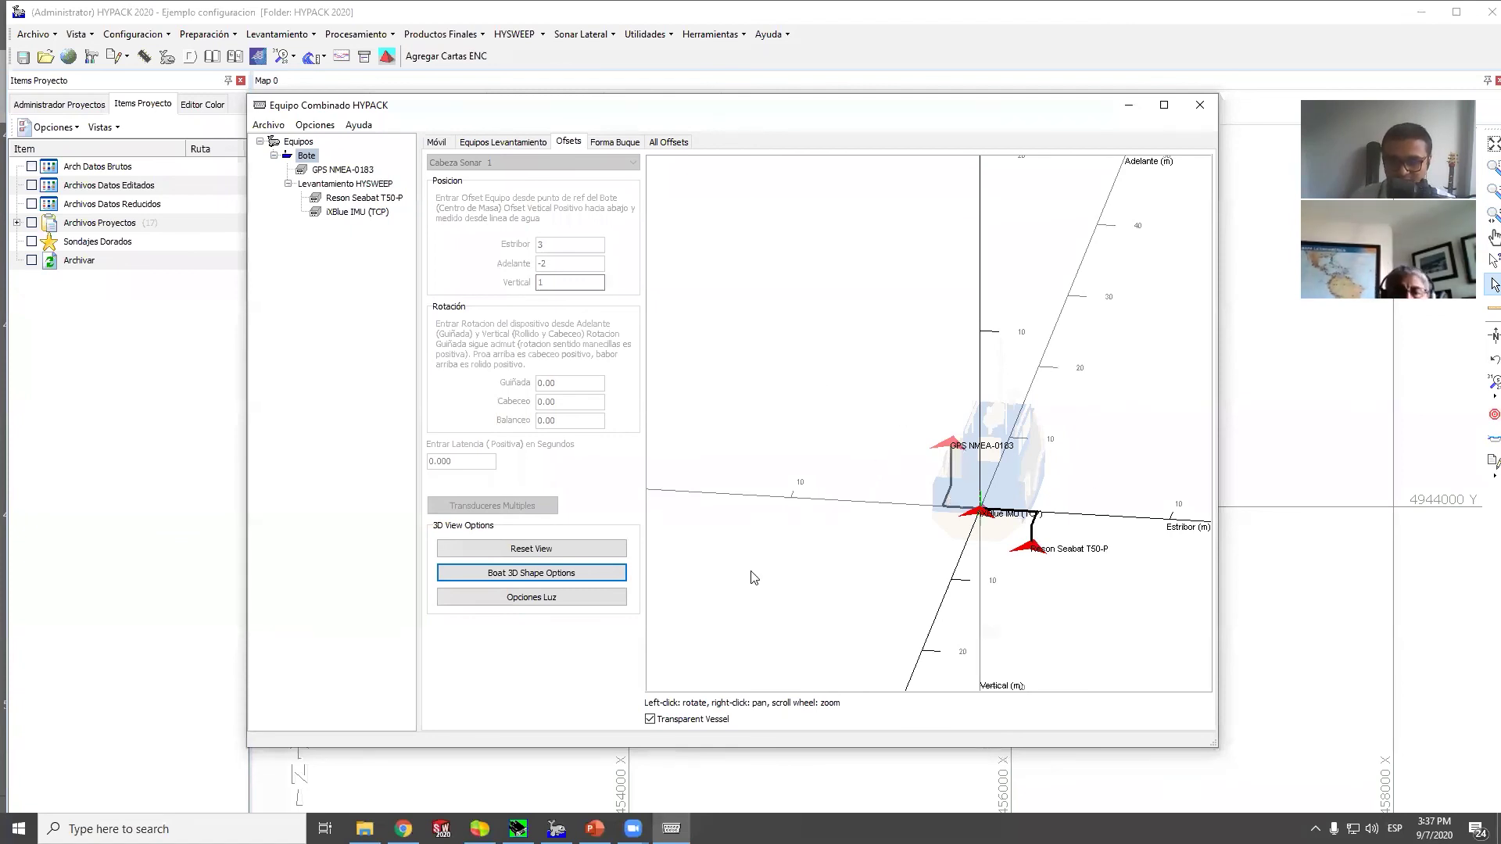
click(358, 174)
drag(977, 592, 977, 542)
scroll(977, 543, up, 4)
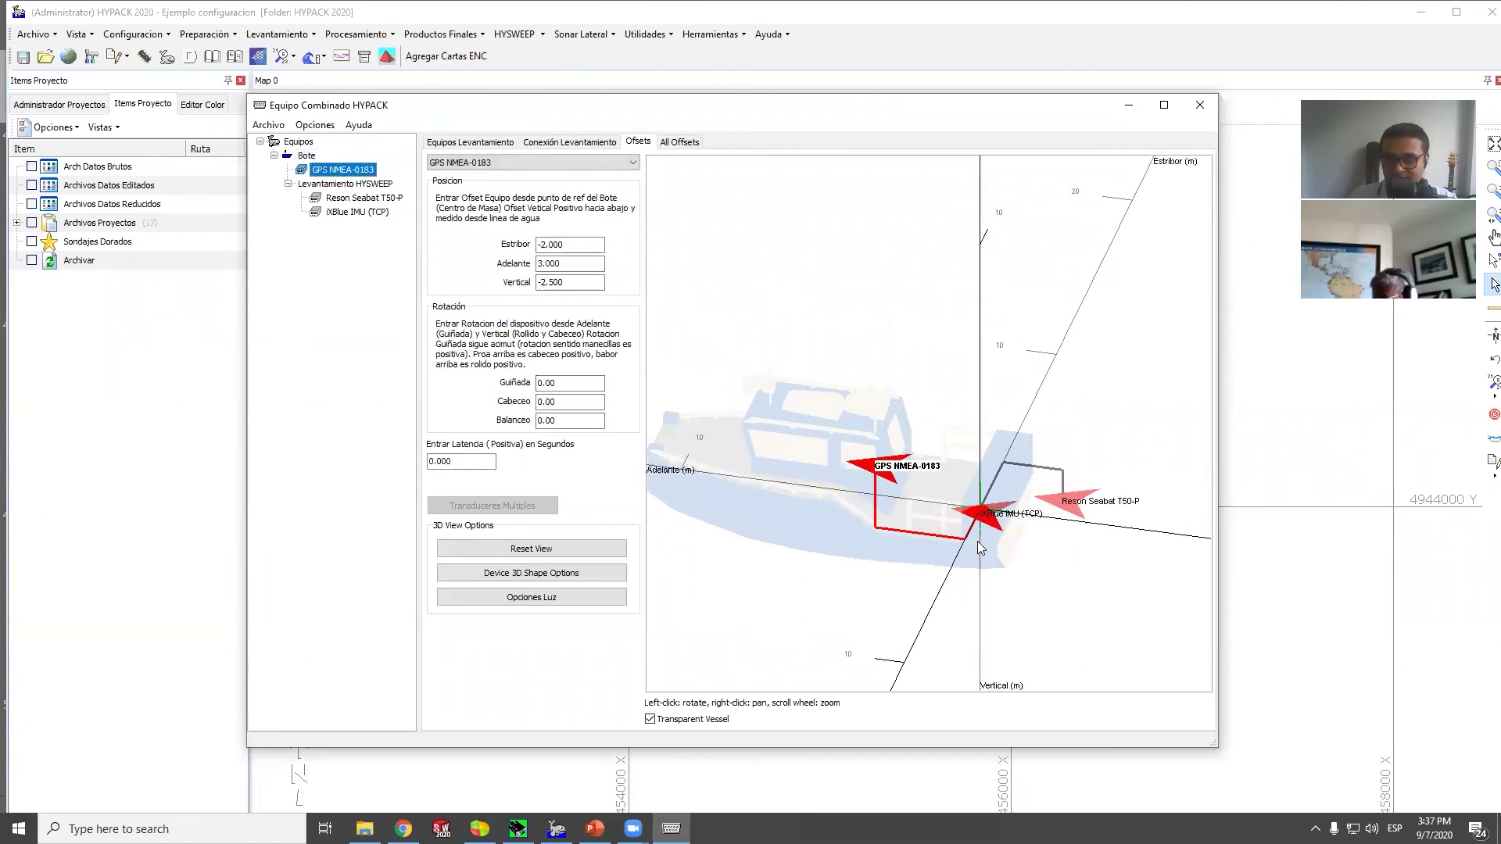
drag(998, 601, 872, 605)
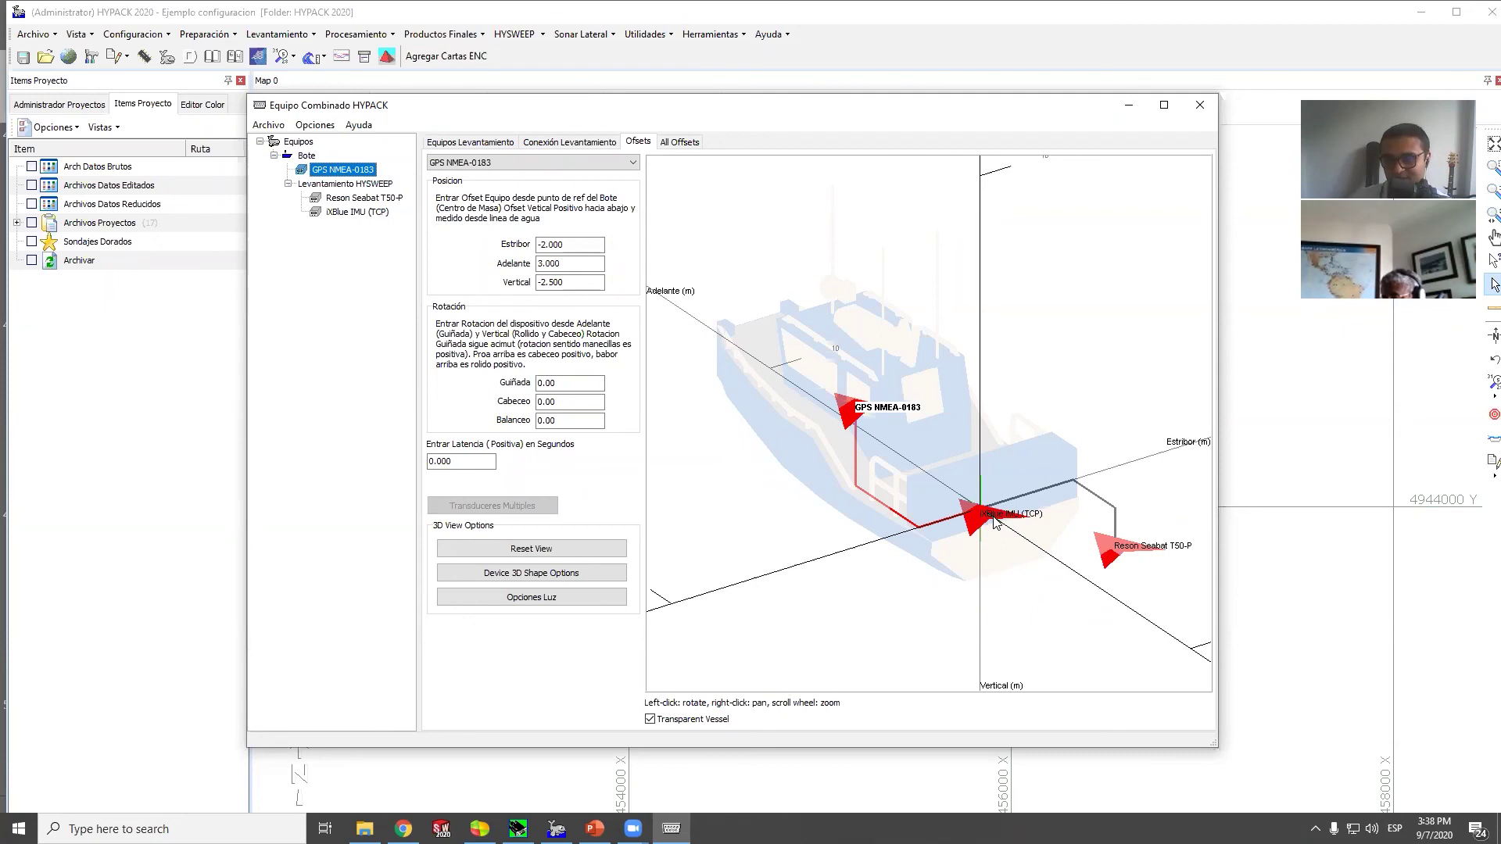
Set the iXBlue IMU (TCP) Vertical position offset to -0.2 and inspect its placement relative to the reference point
click(358, 211)
drag(892, 583, 815, 616)
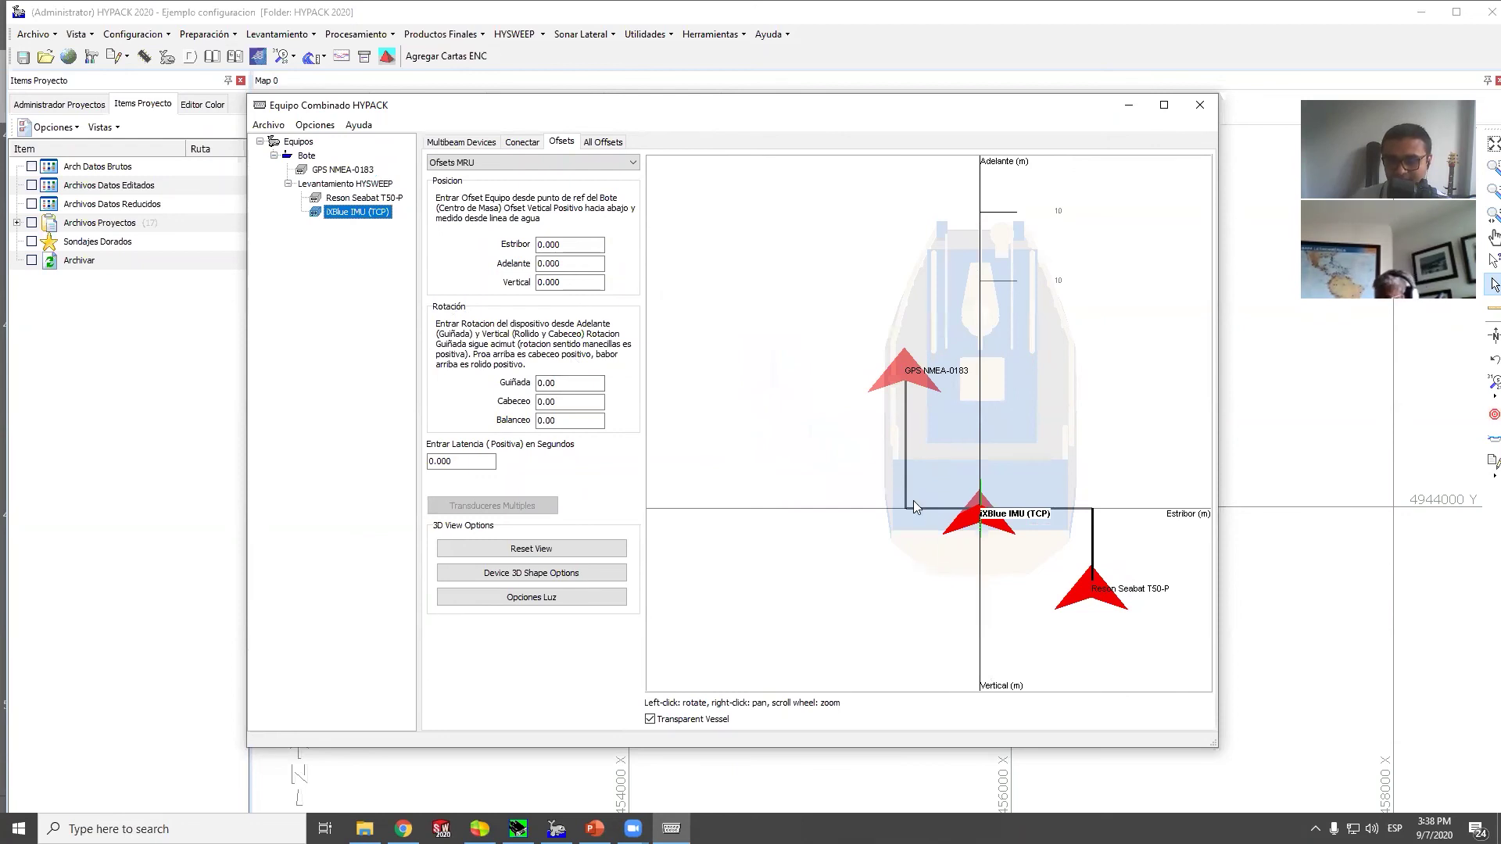
click(587, 282)
drag(897, 566, 982, 522)
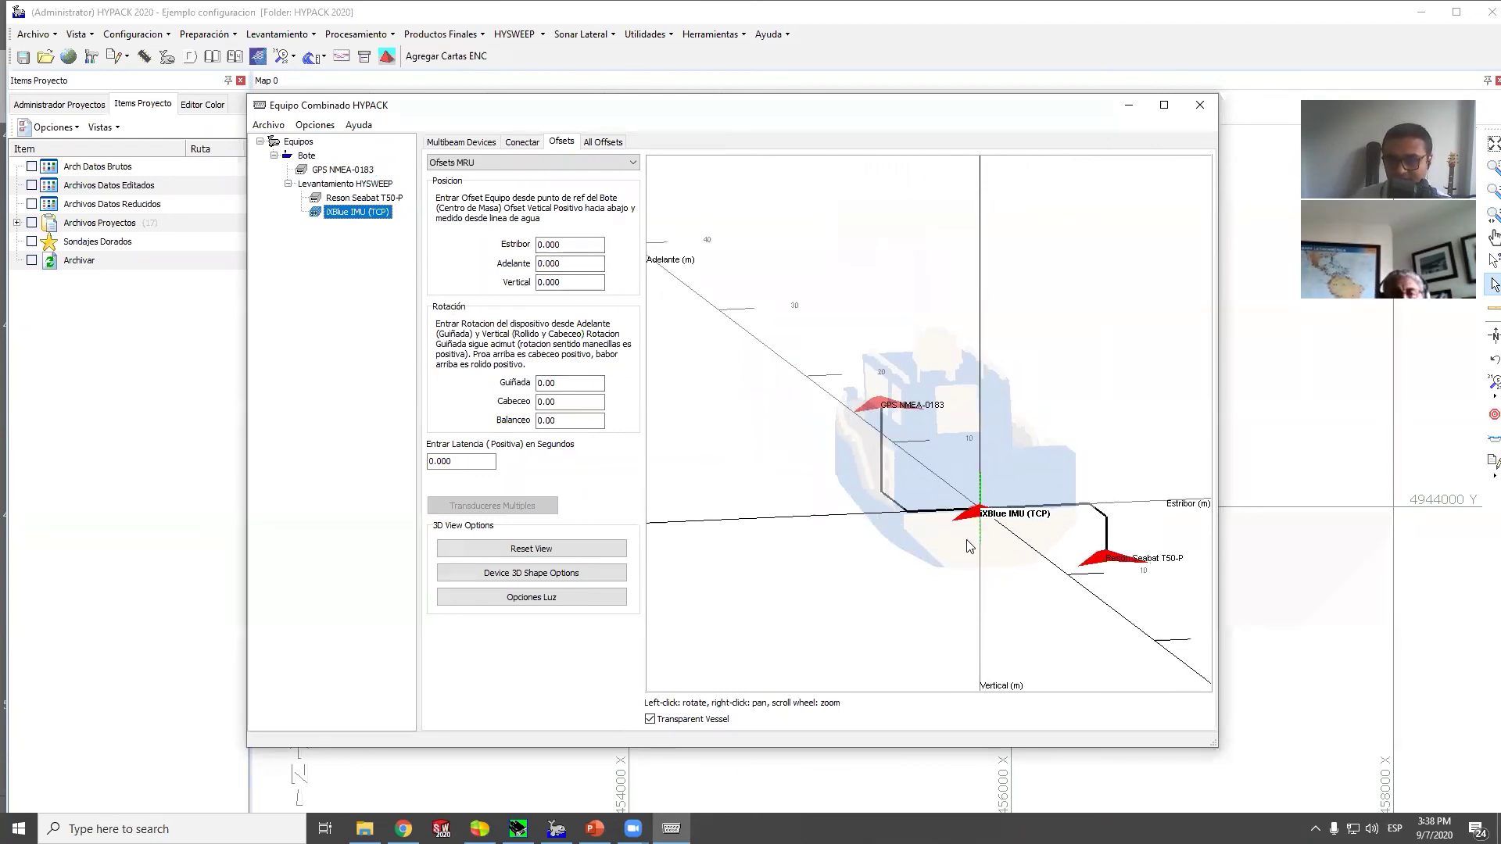
click(566, 283)
double_click(567, 283)
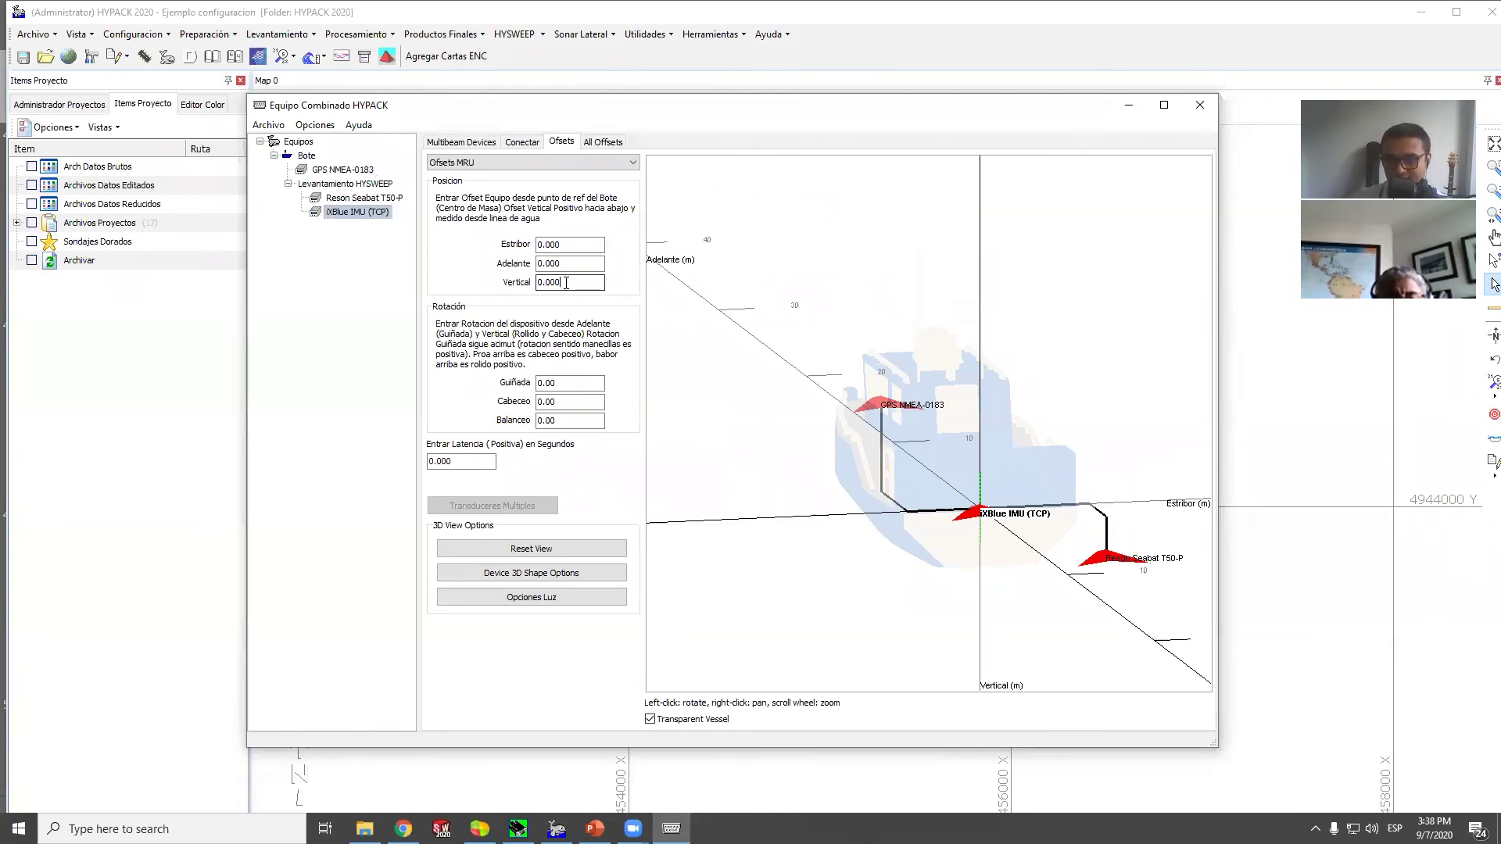
text(-)
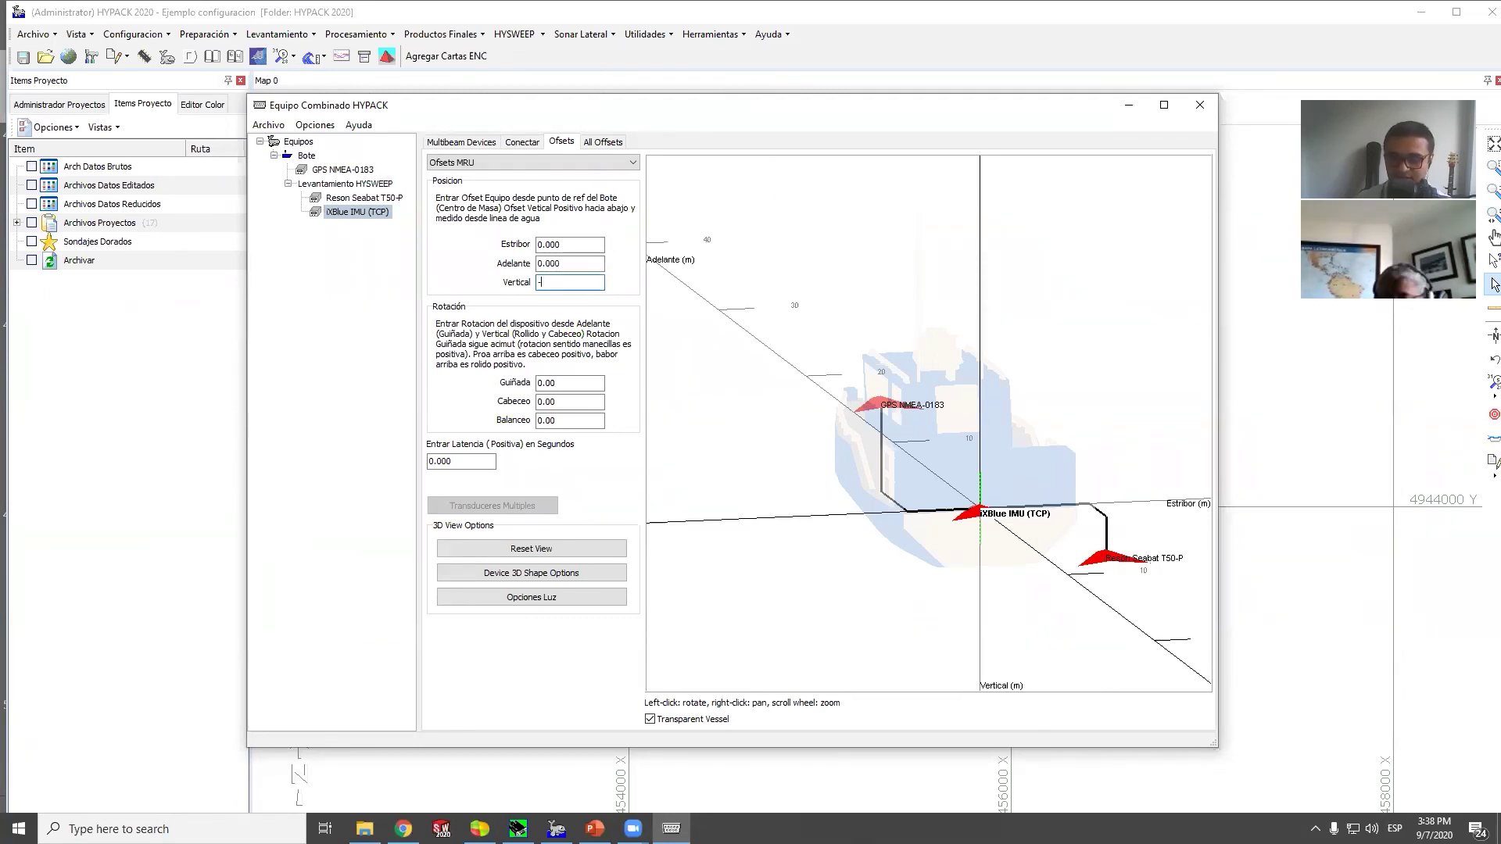
text(0.2)
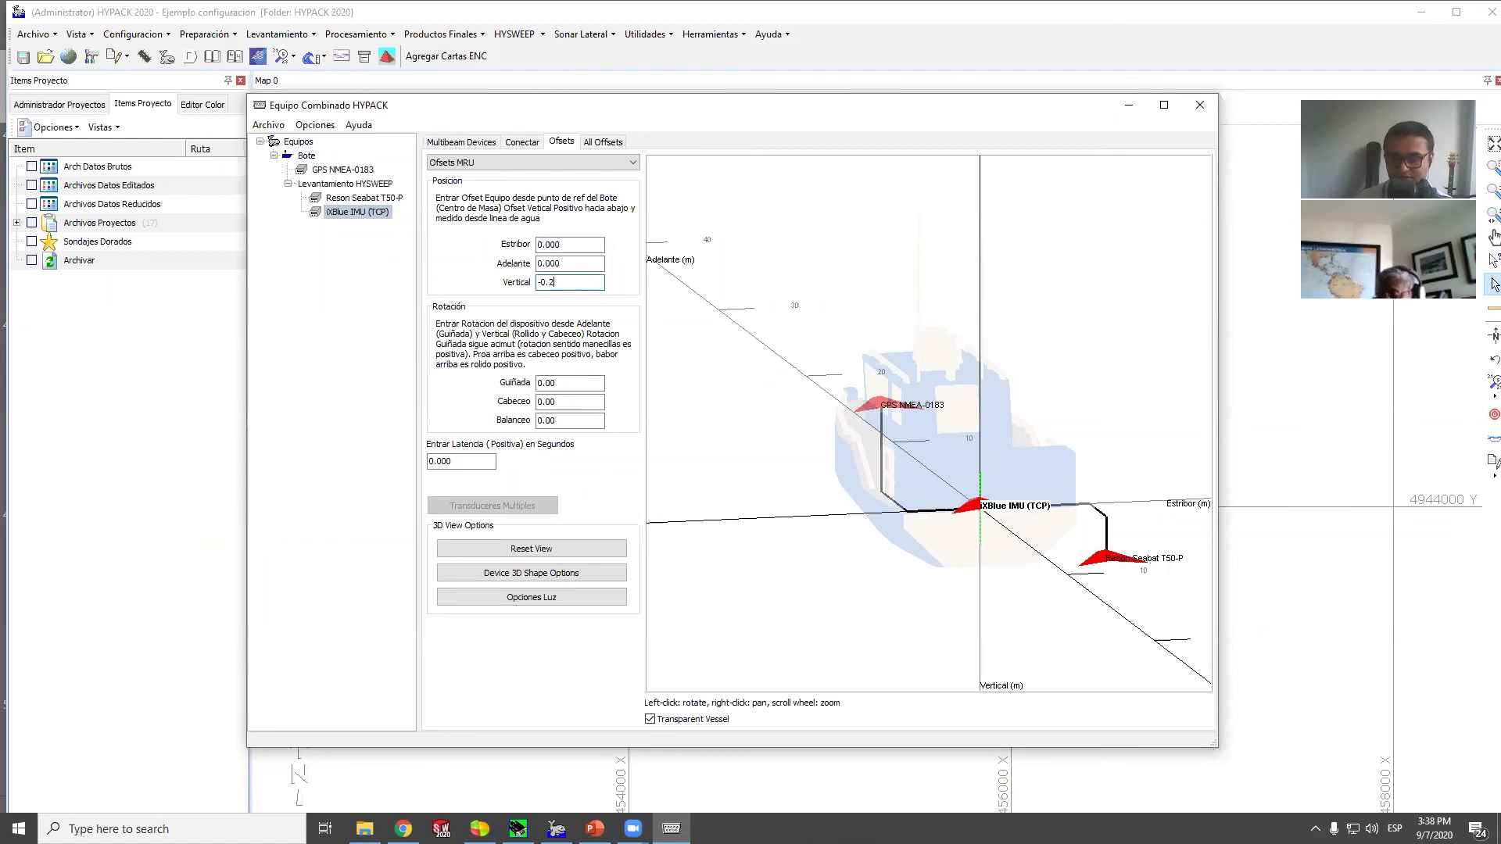
scroll(1012, 532, up, 5)
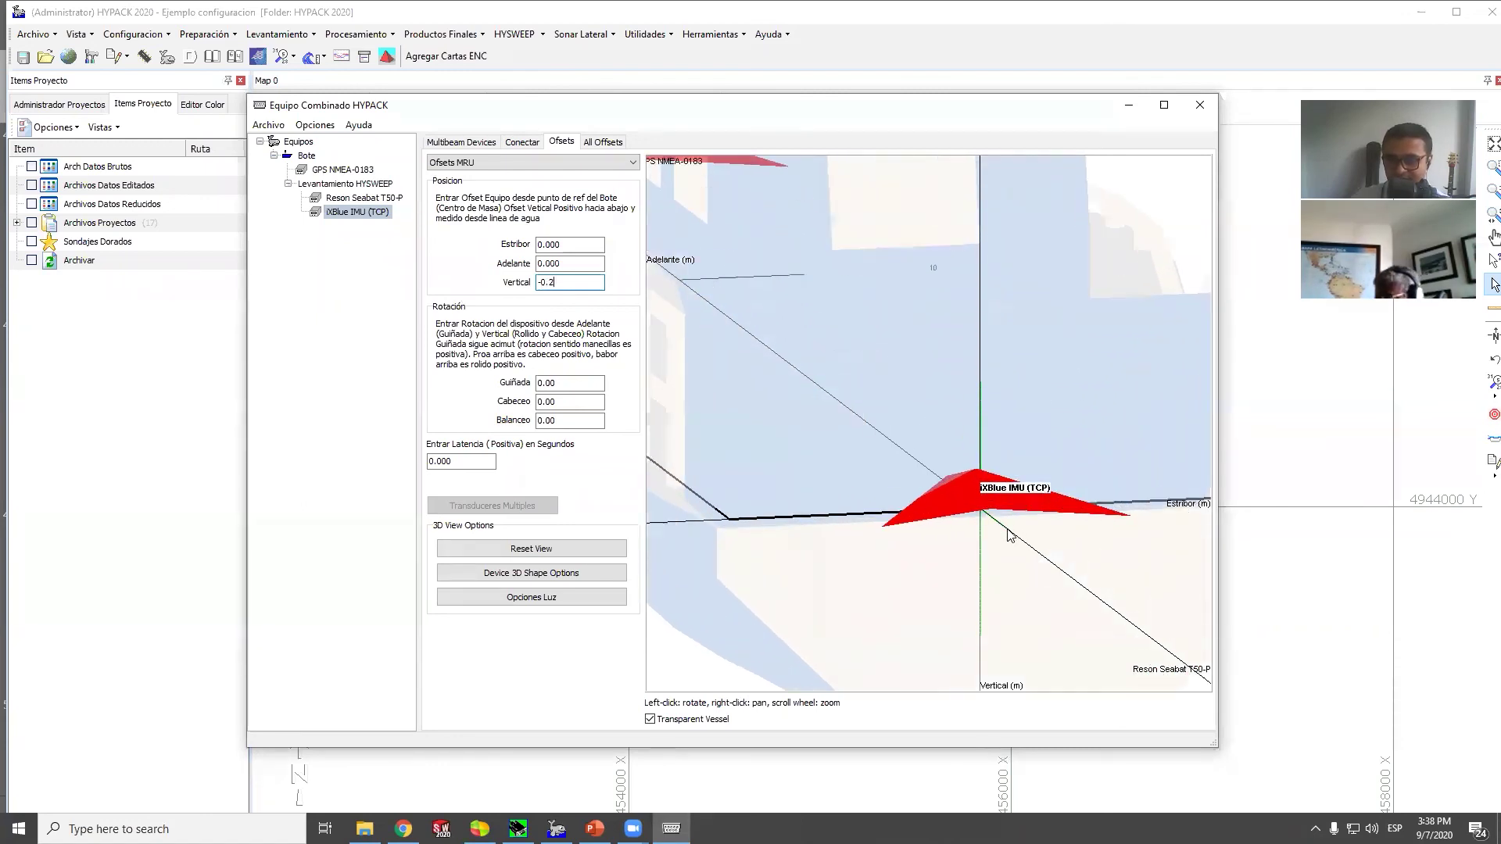
mouse_move(1009, 547)
mouse_down()
mouse_move(1014, 526)
mouse_move(983, 512)
mouse_up()
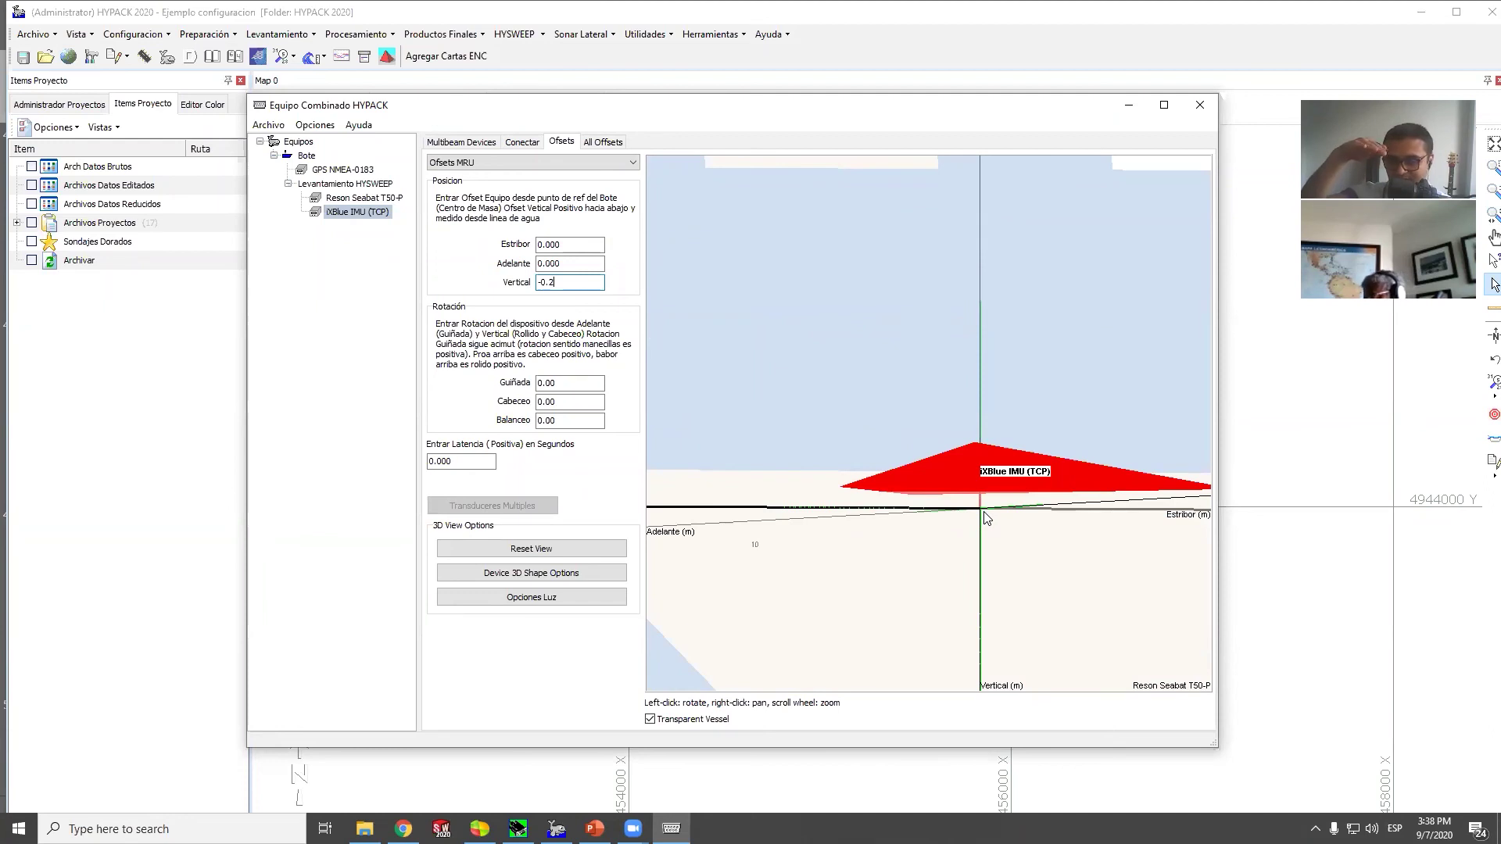
drag(987, 517, 968, 660)
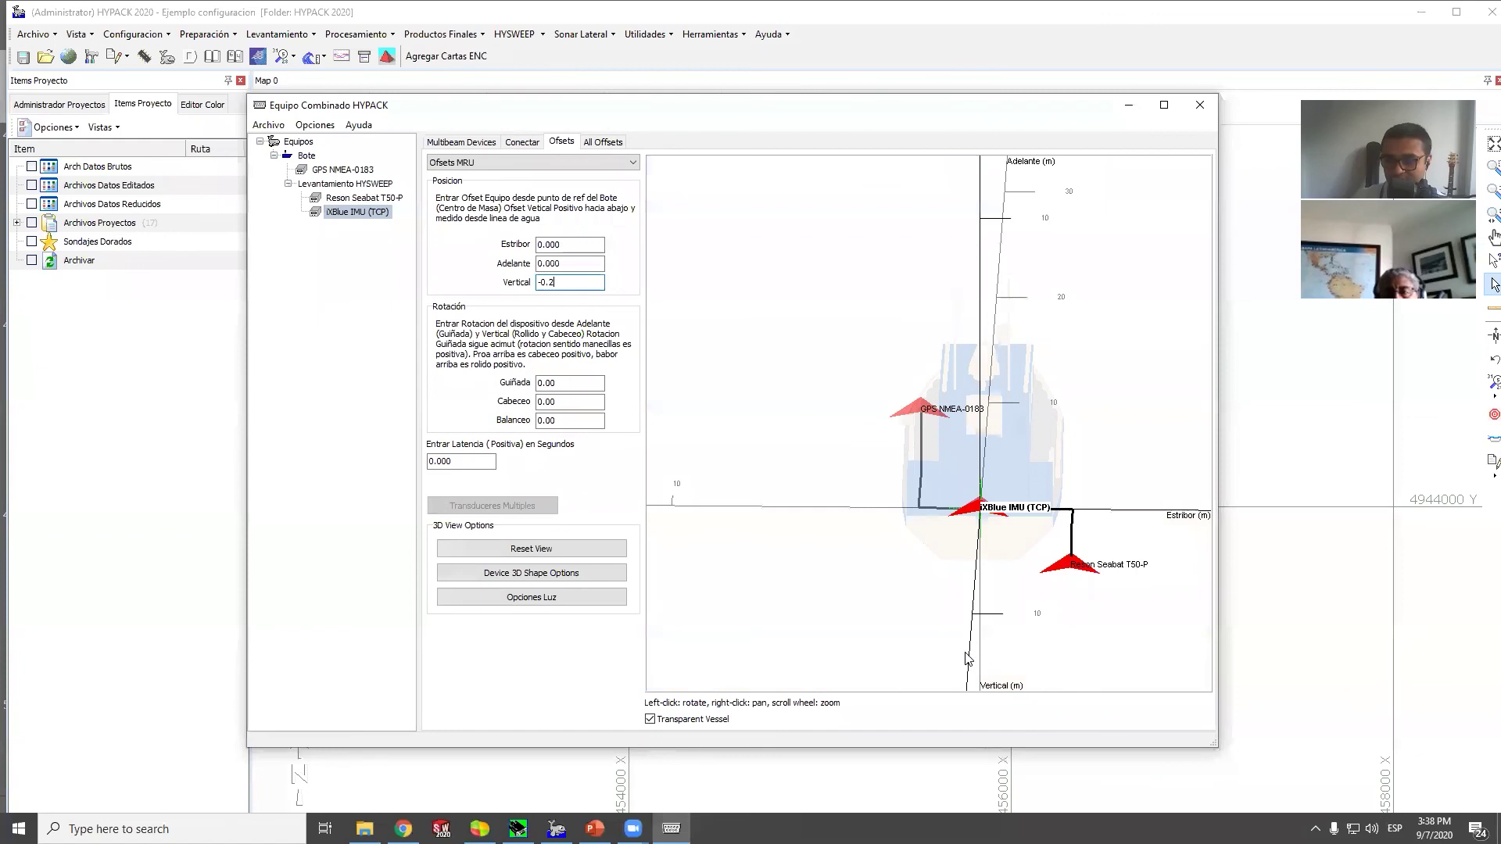
Set the Reson Seabat T50-P sonar head's Guiñada rotation to 15 and inspect its orientation in the 3D view
click(362, 198)
drag(1109, 677, 1068, 655)
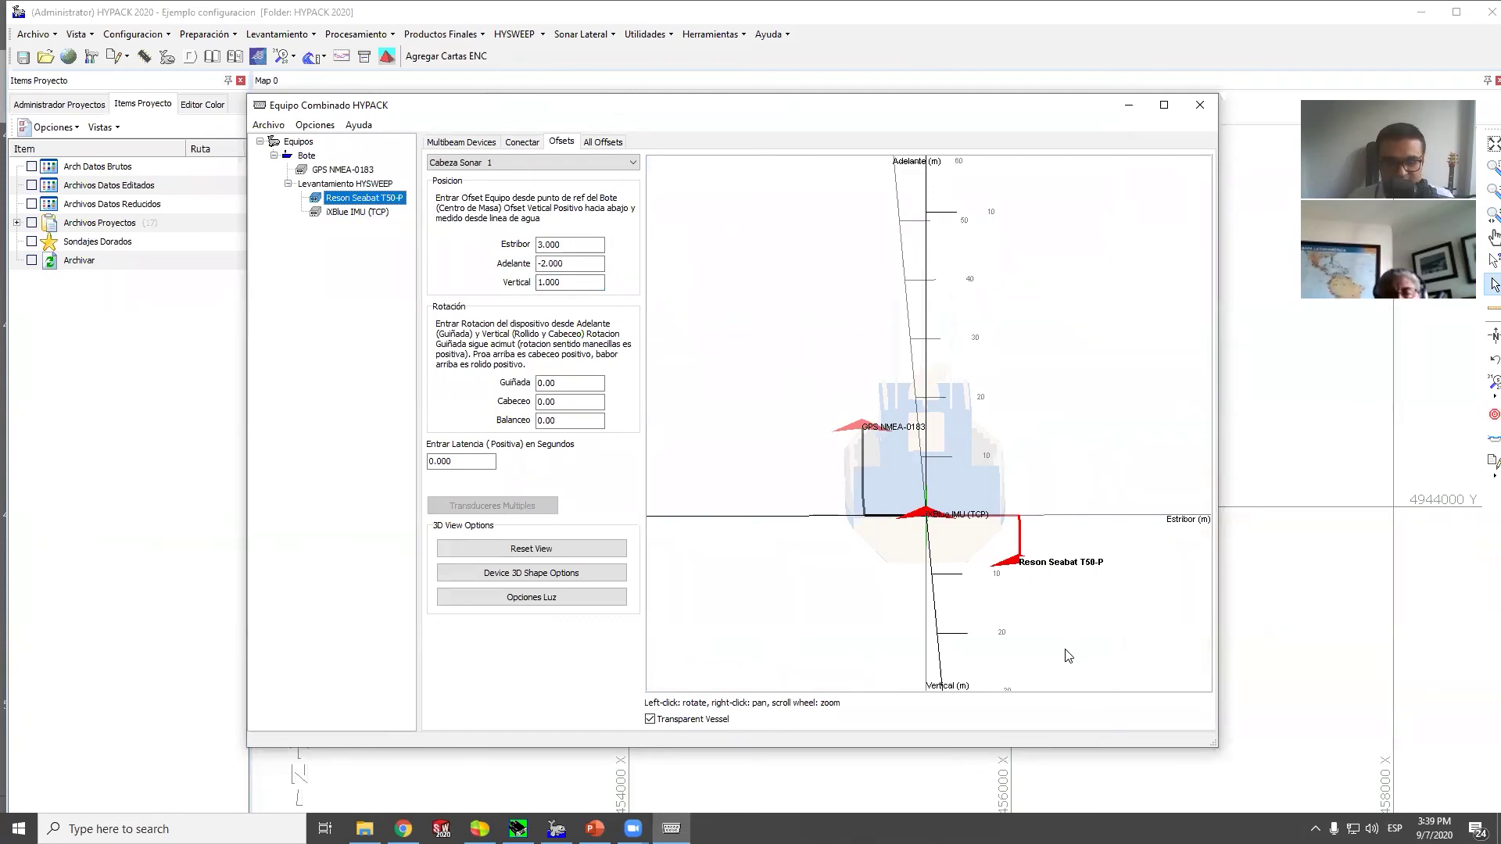
click(551, 382)
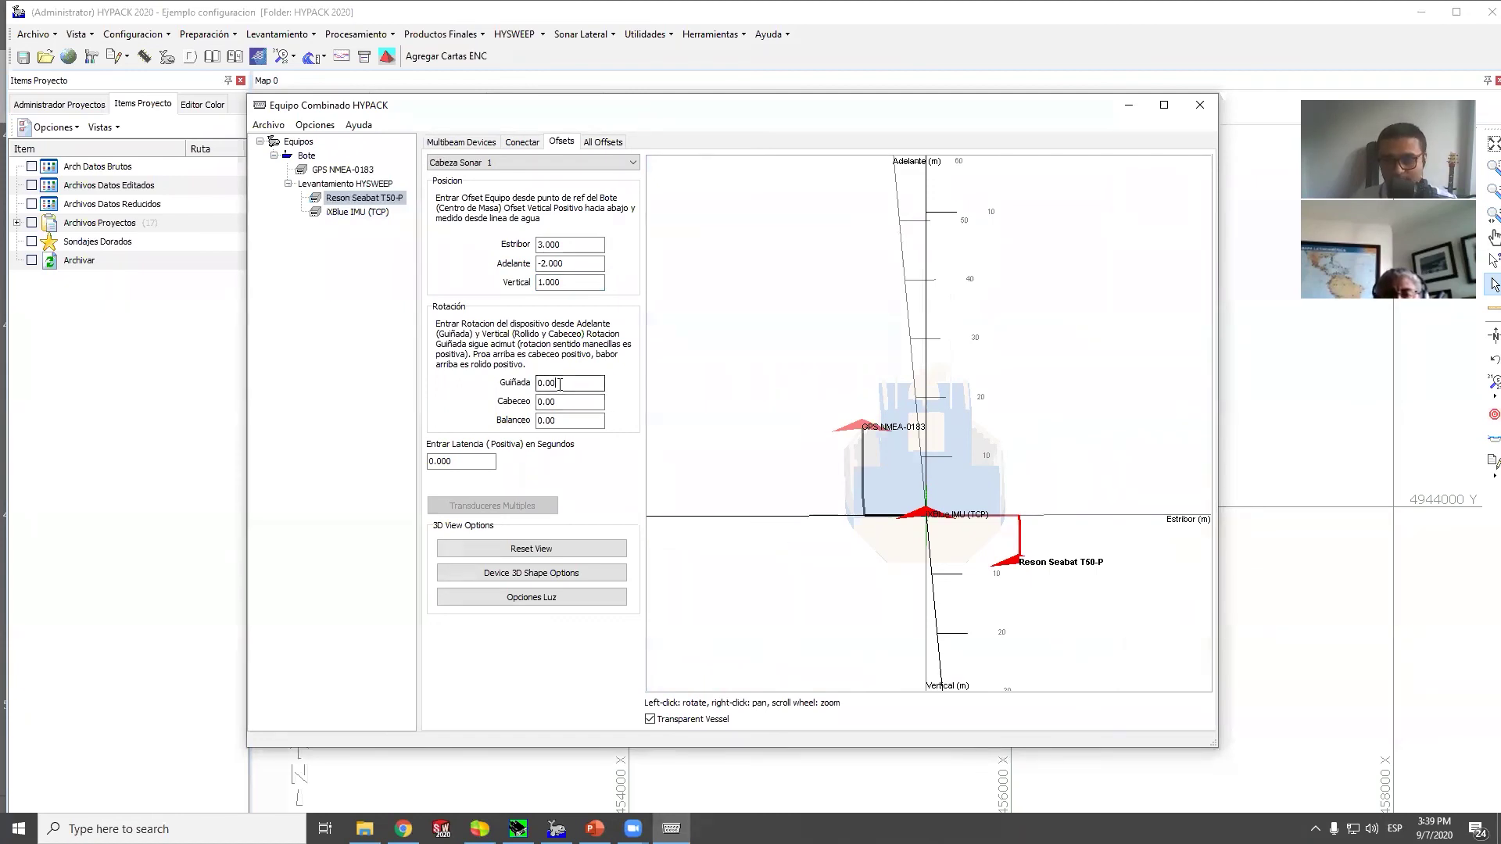
drag(1018, 568, 933, 627)
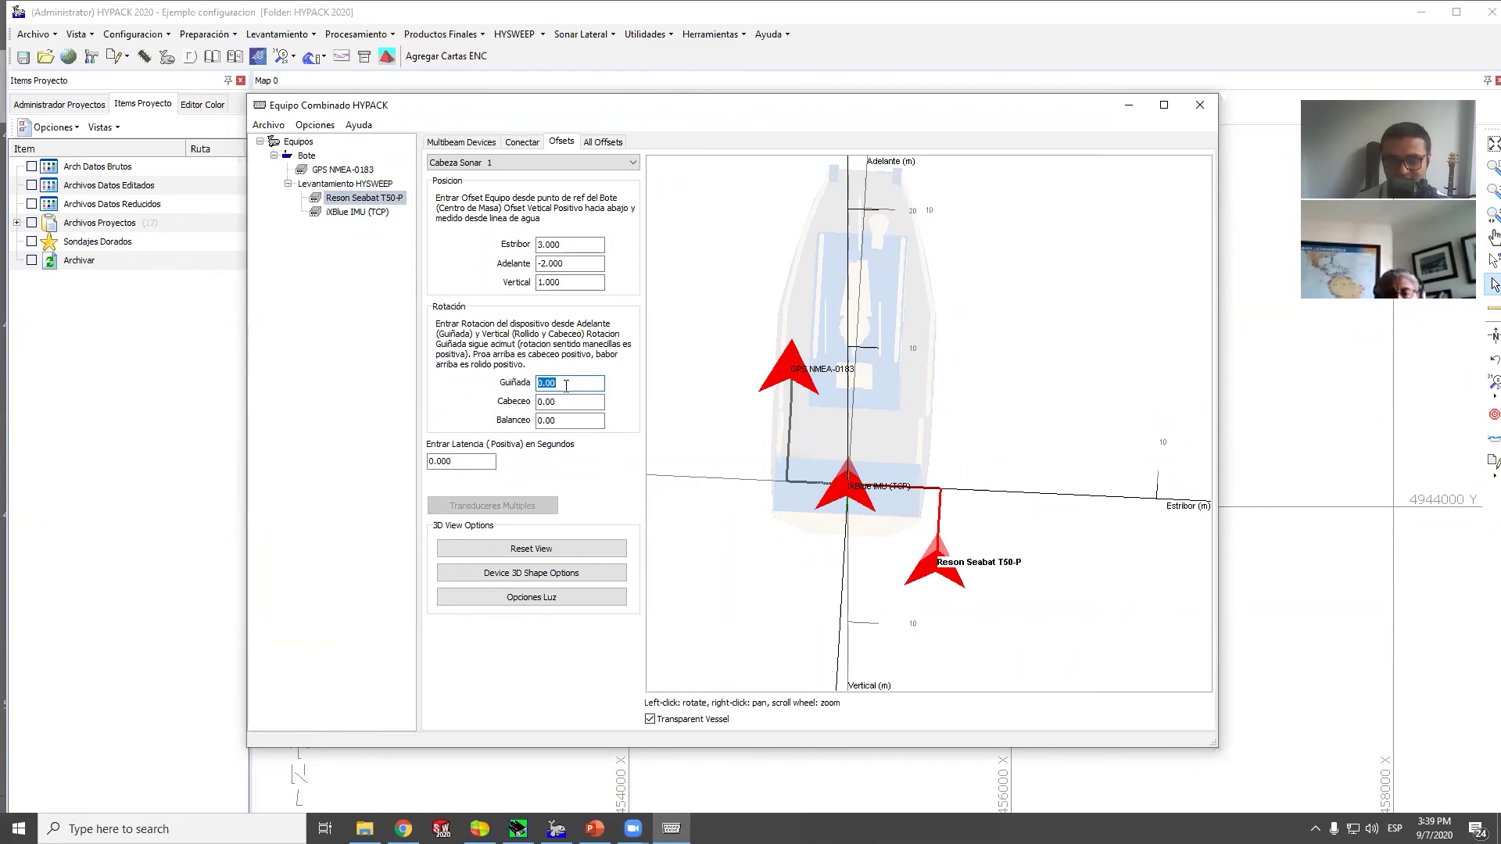
text(15)
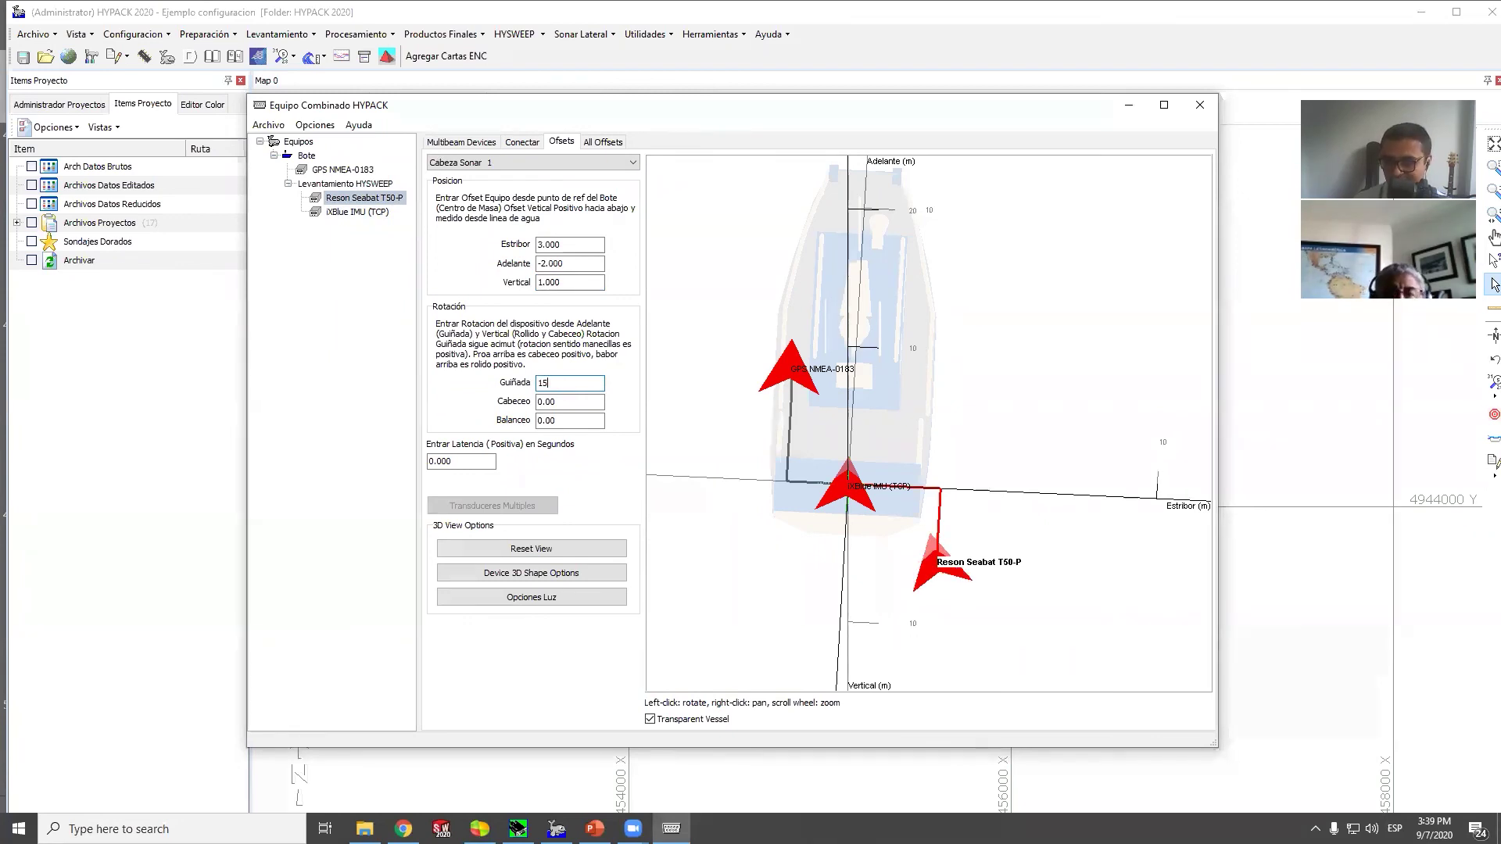
drag(1019, 659, 949, 596)
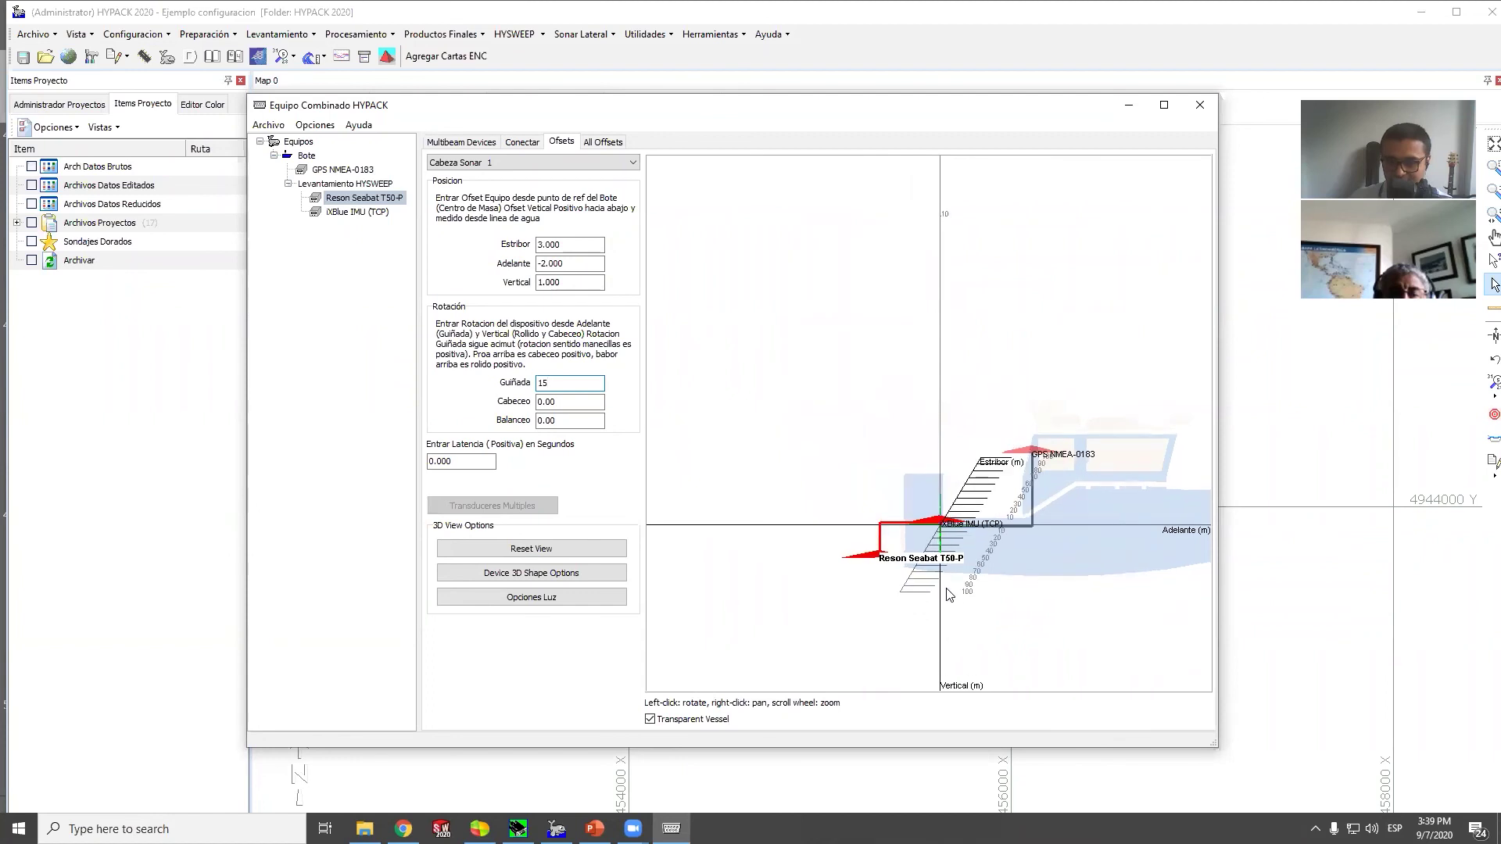
Set the Reson Seabat T50-P sonar head's Cabeceo rotation to 35 and inspect its tilt in the 3D view
drag(564, 402, 533, 410)
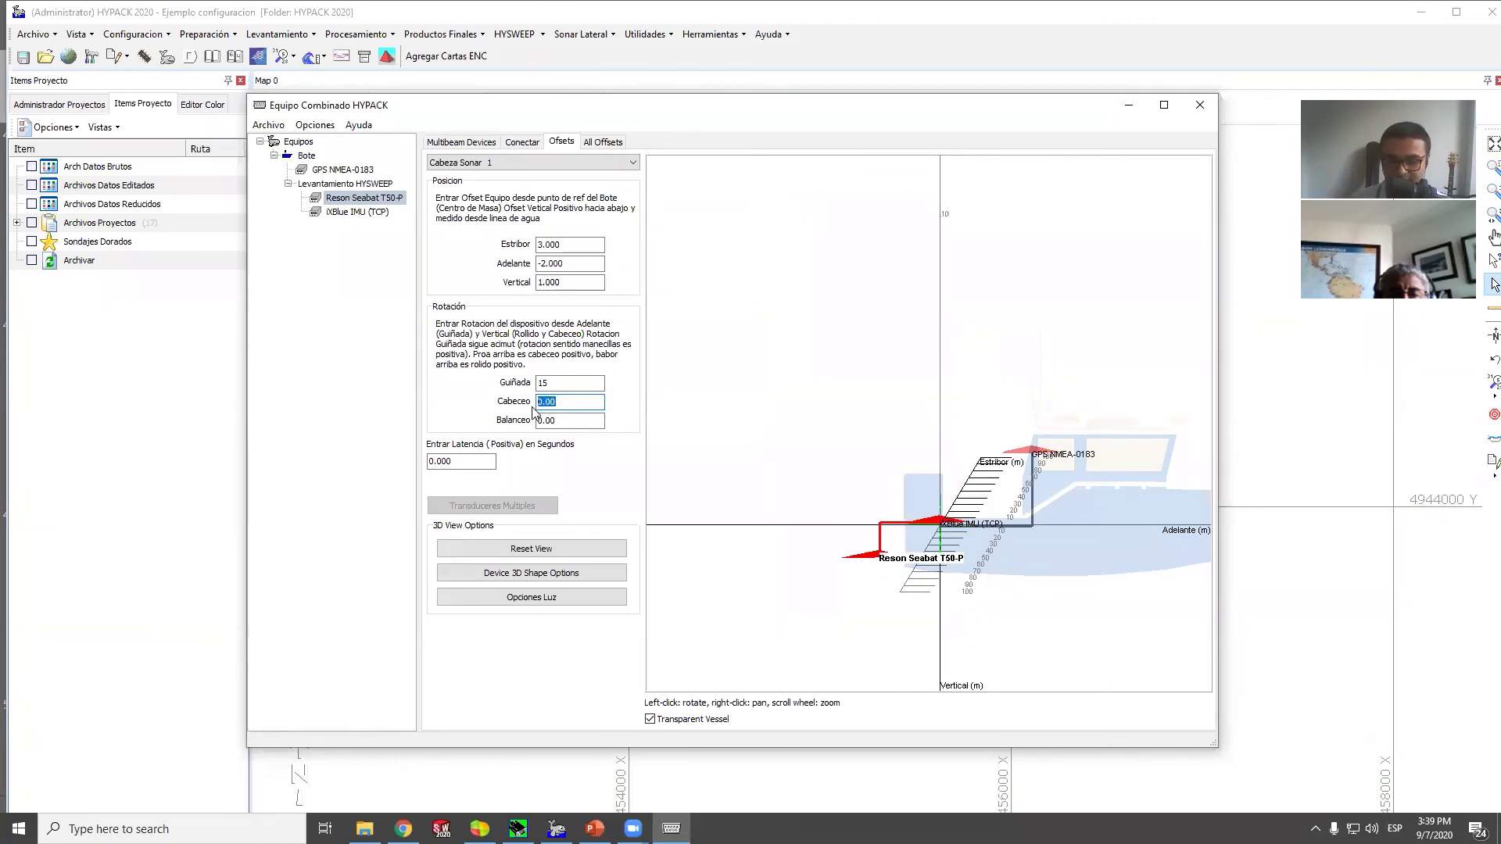
text(35)
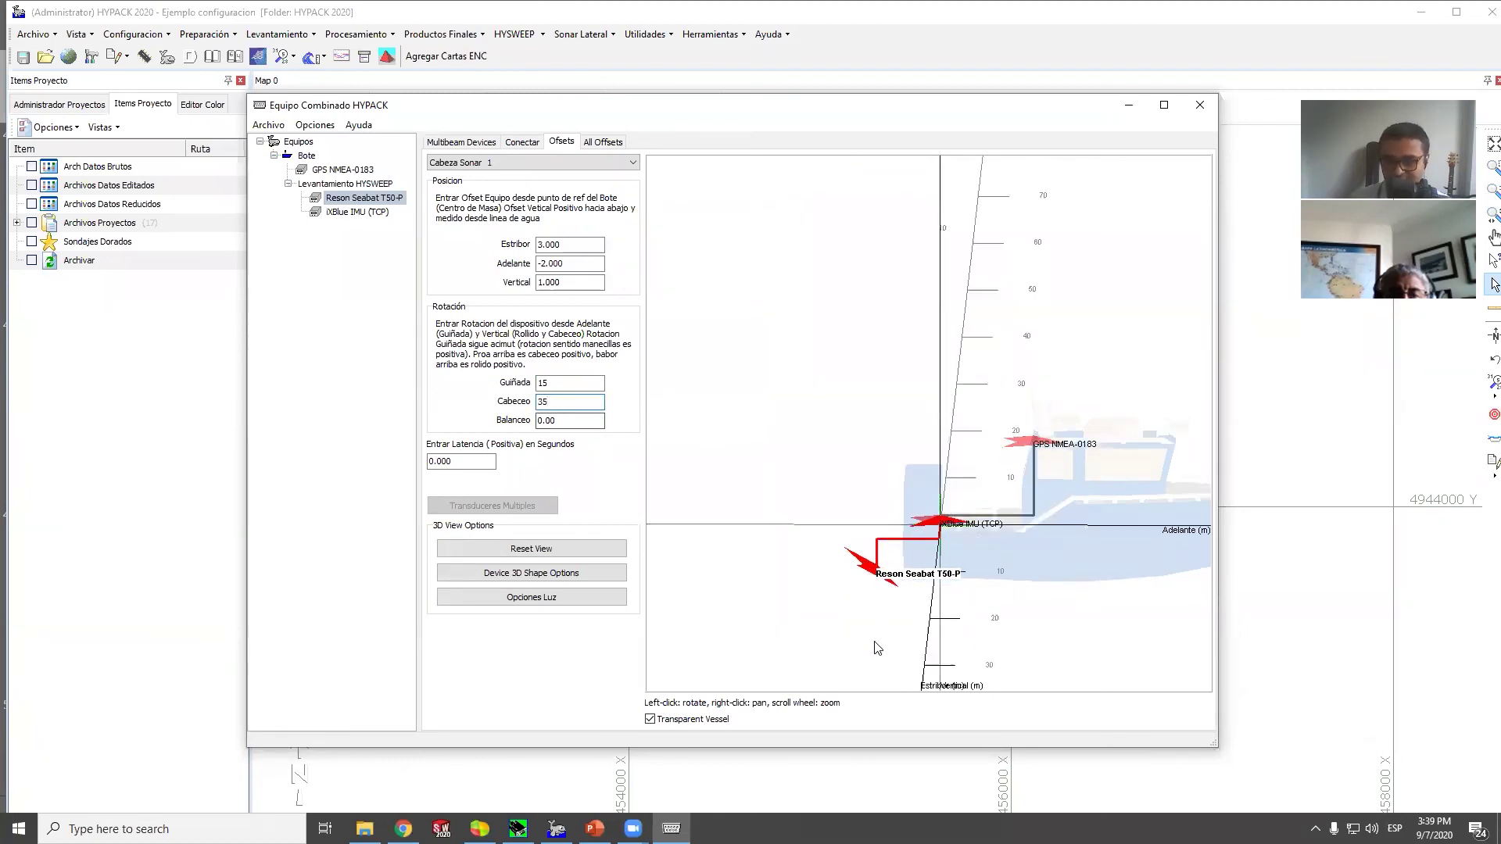
drag(878, 642, 911, 640)
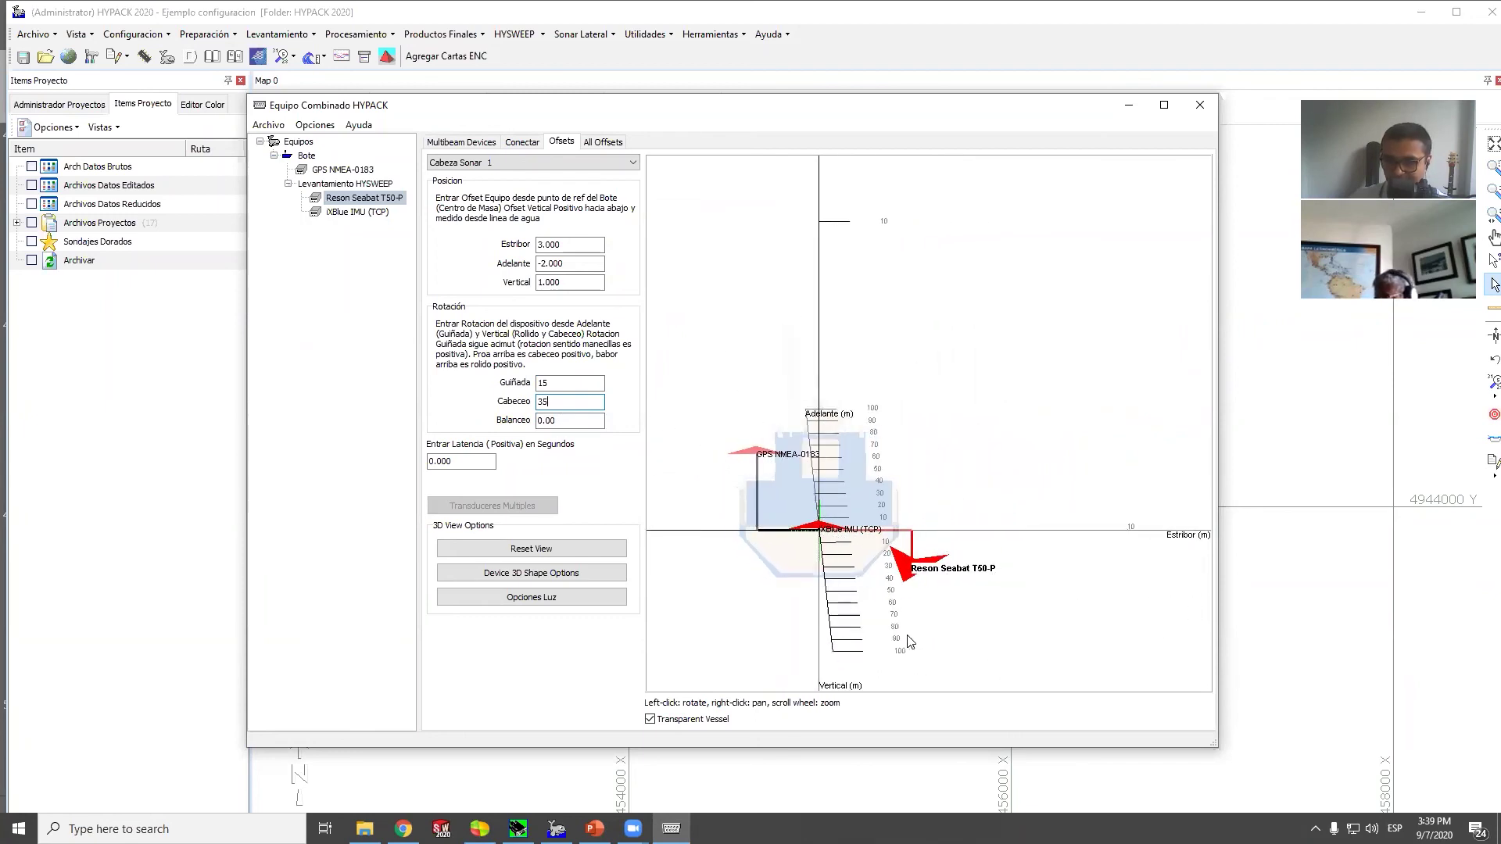
Set the Reson Seabat T50-P sonar head's Balanceo rotation to 20 and inspect its orientation from several angles
click(559, 423)
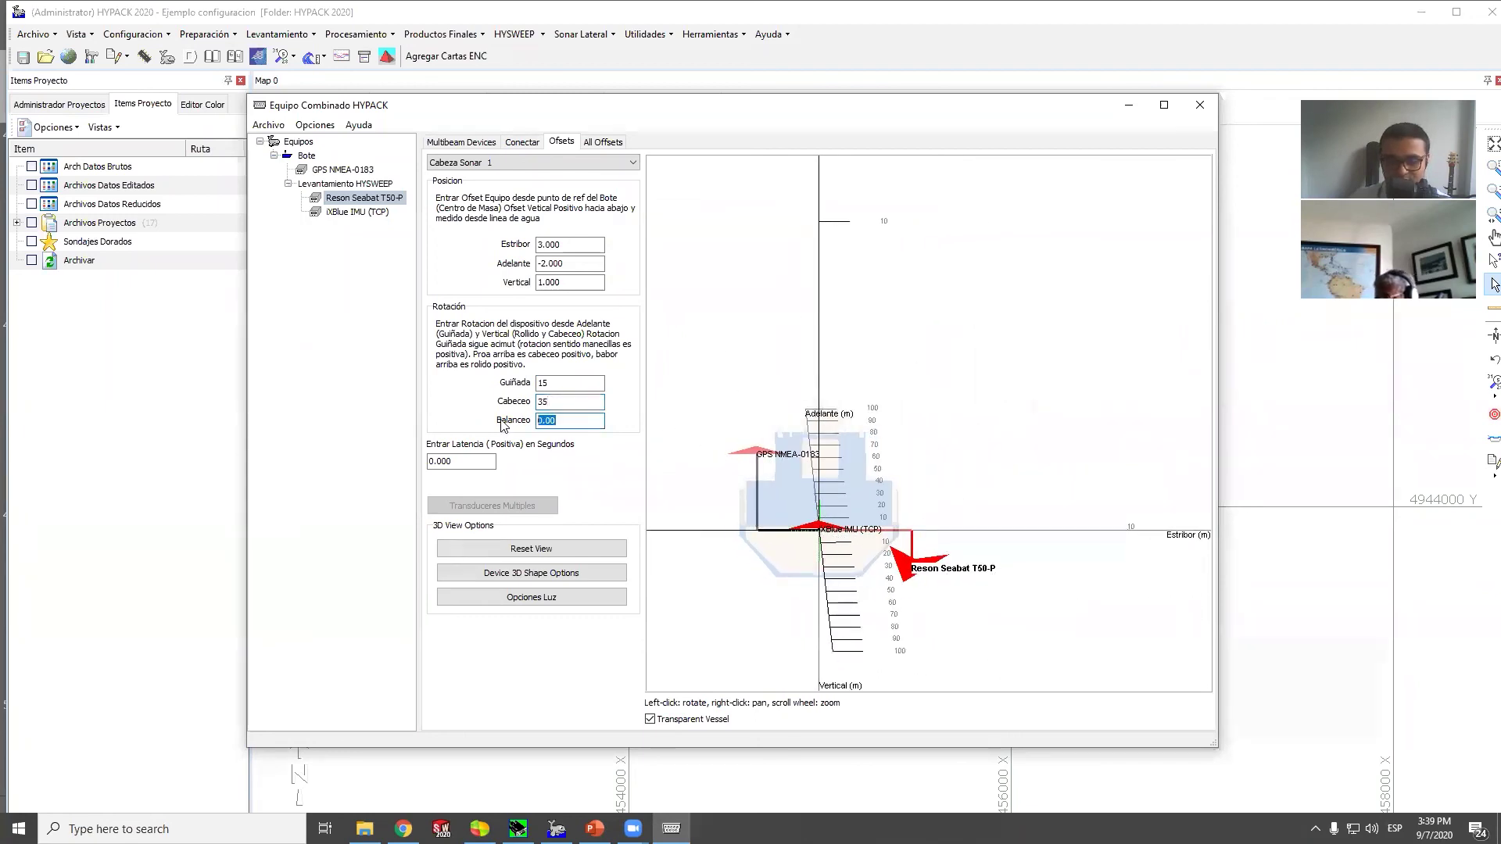
text(20)
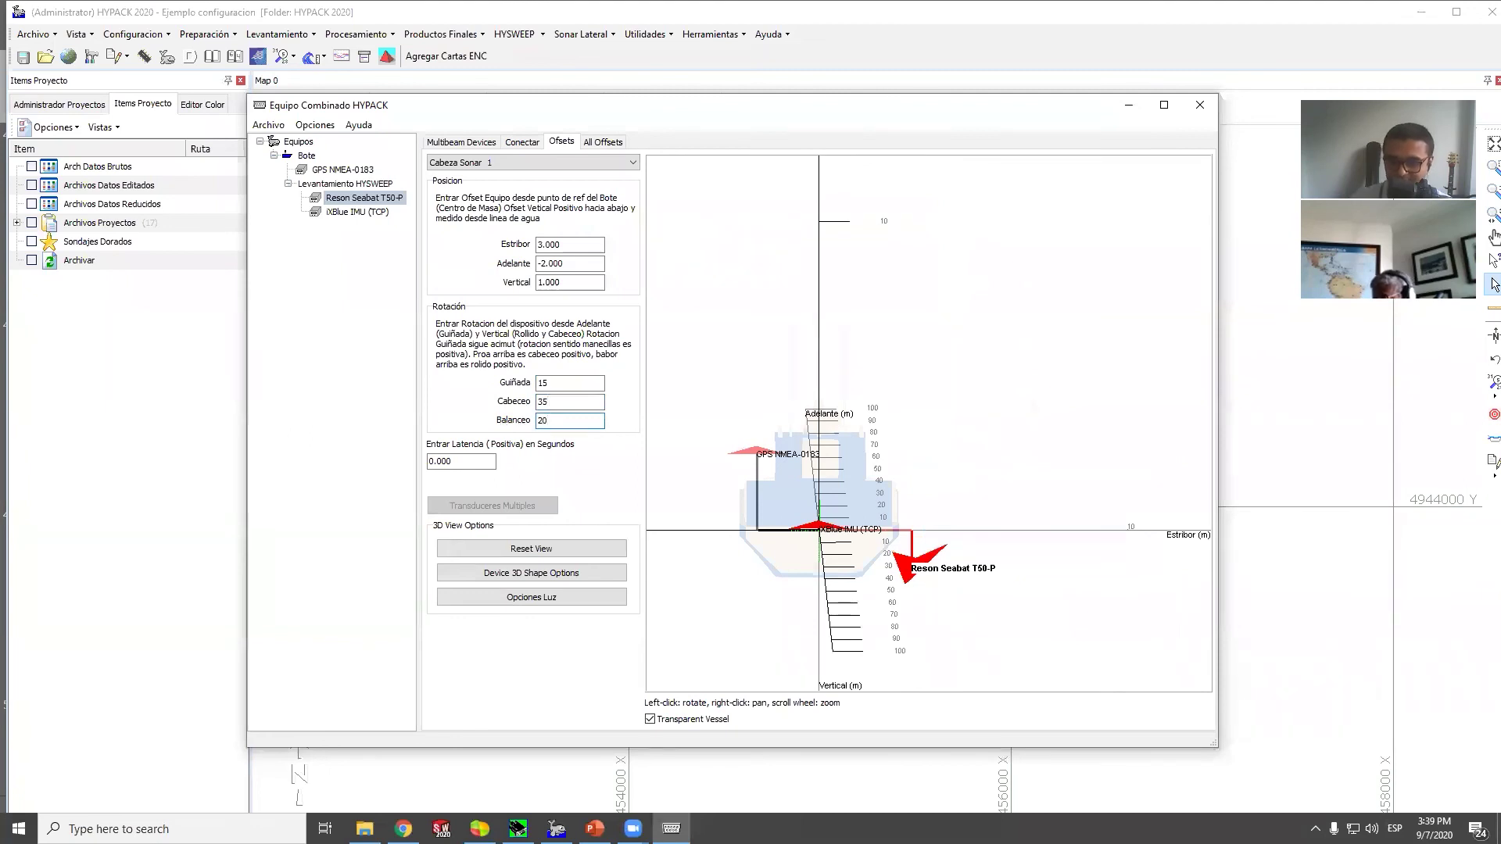
drag(979, 632, 945, 537)
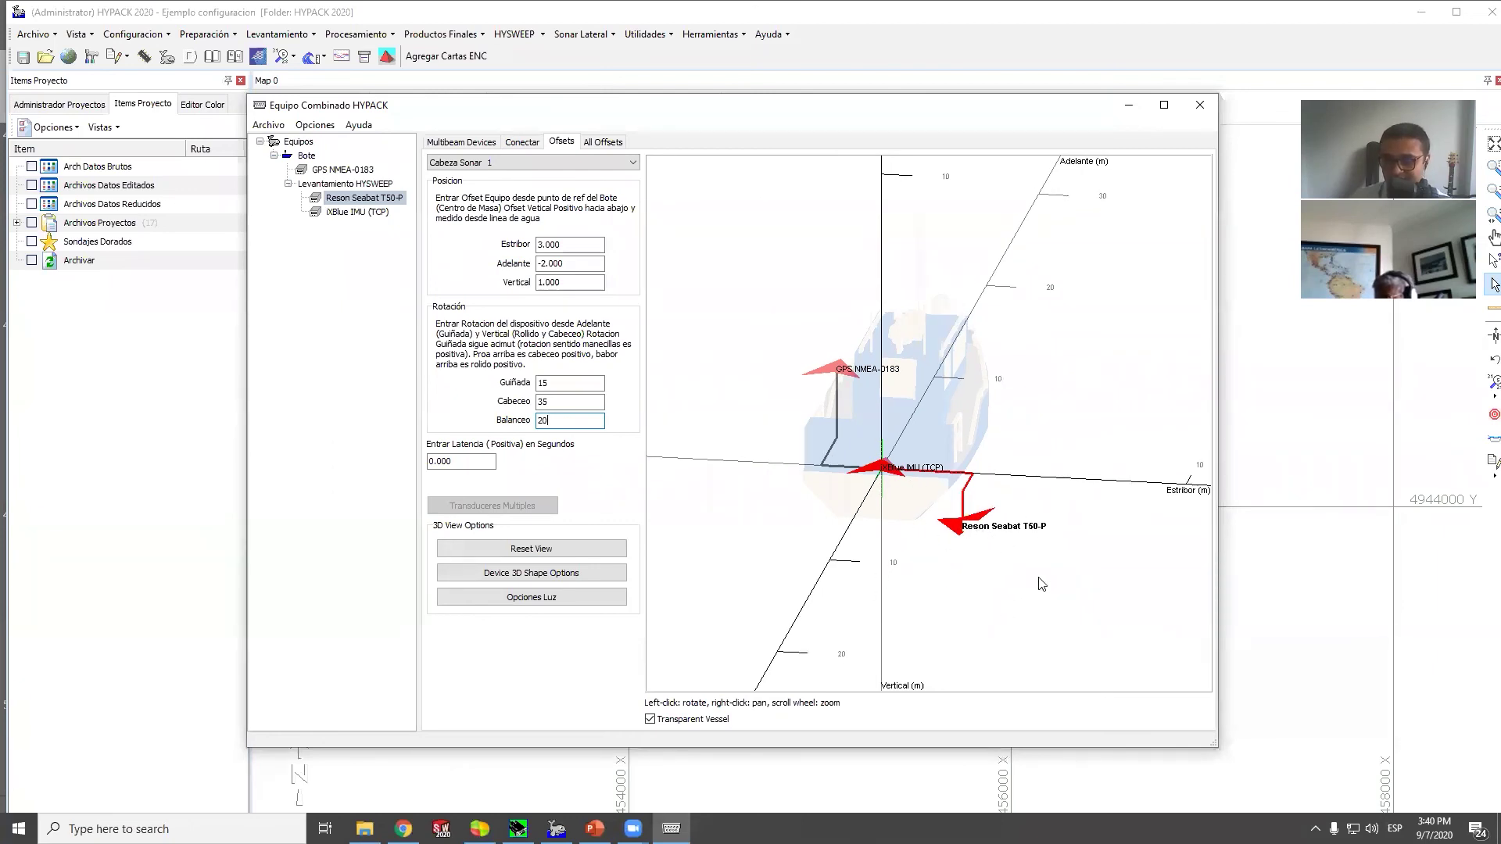
drag(1024, 603, 1098, 646)
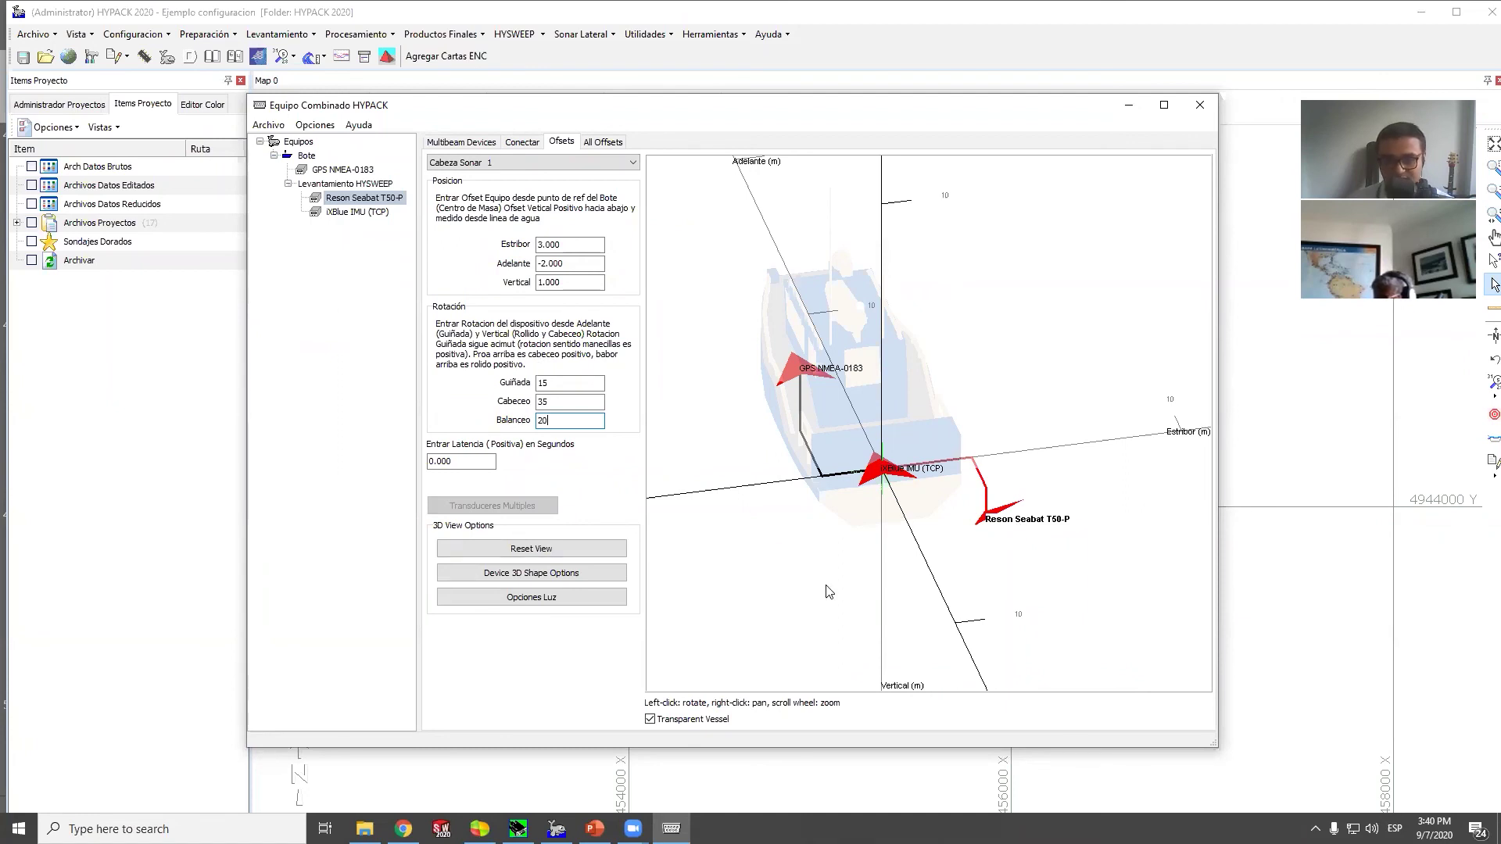
Change the Reson Seabat T50-P's 3D shape file to 747.3od, accept the shape options and inspect the model beside the boat
click(531, 573)
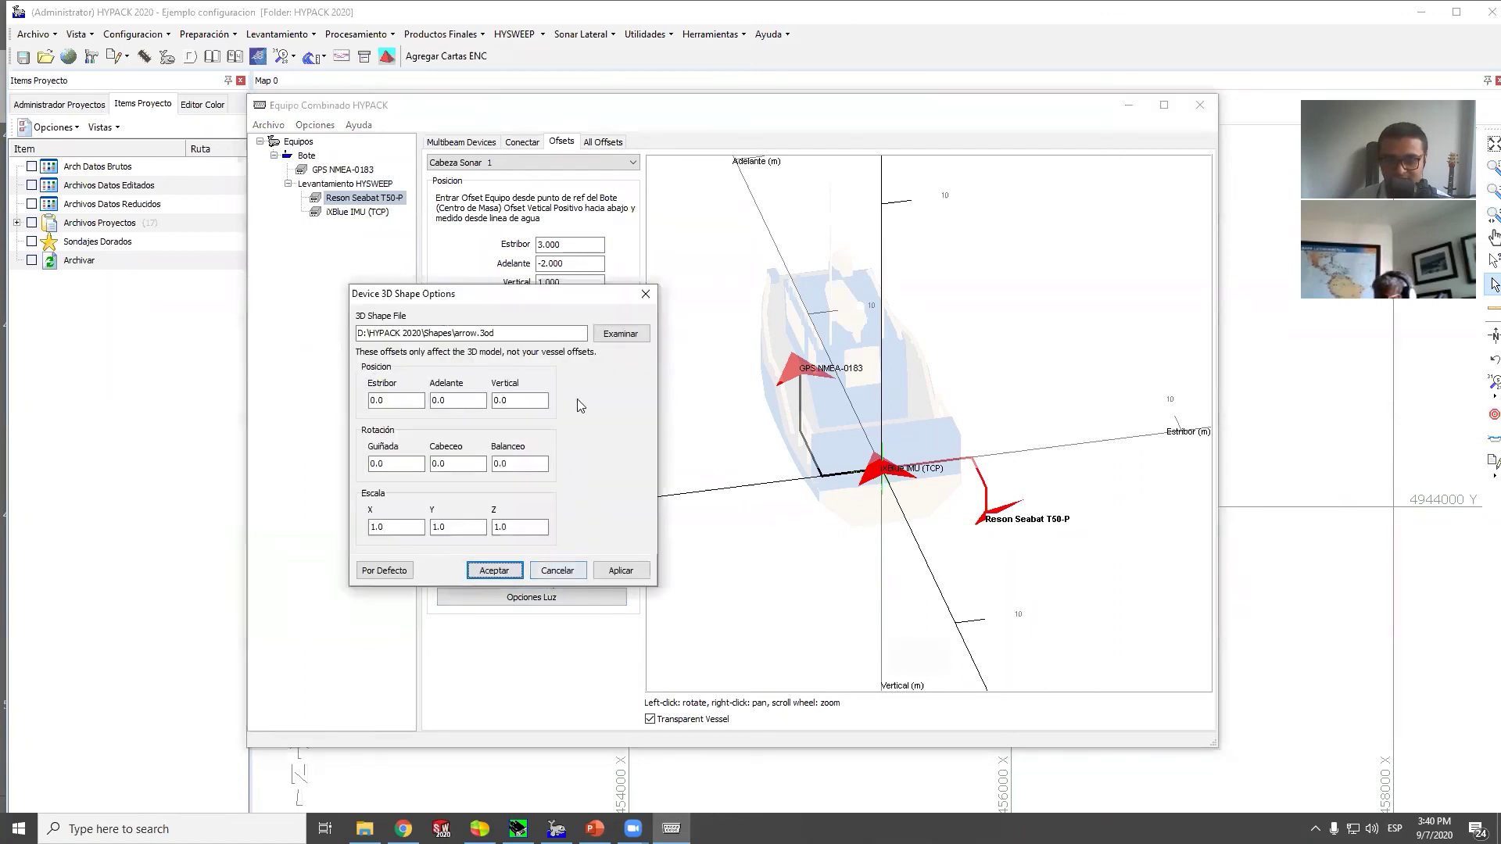
click(804, 385)
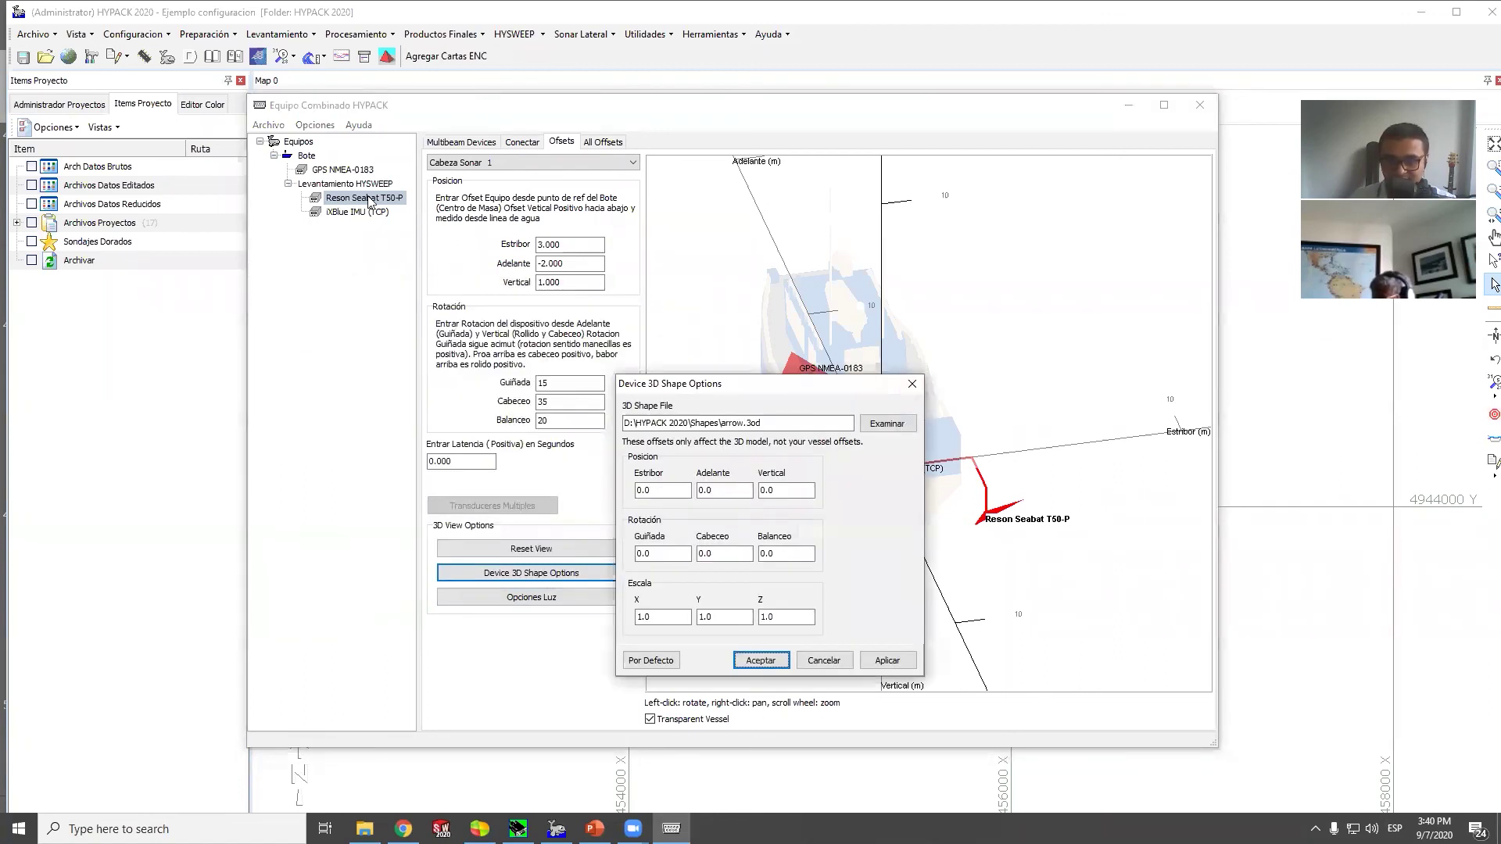
click(888, 424)
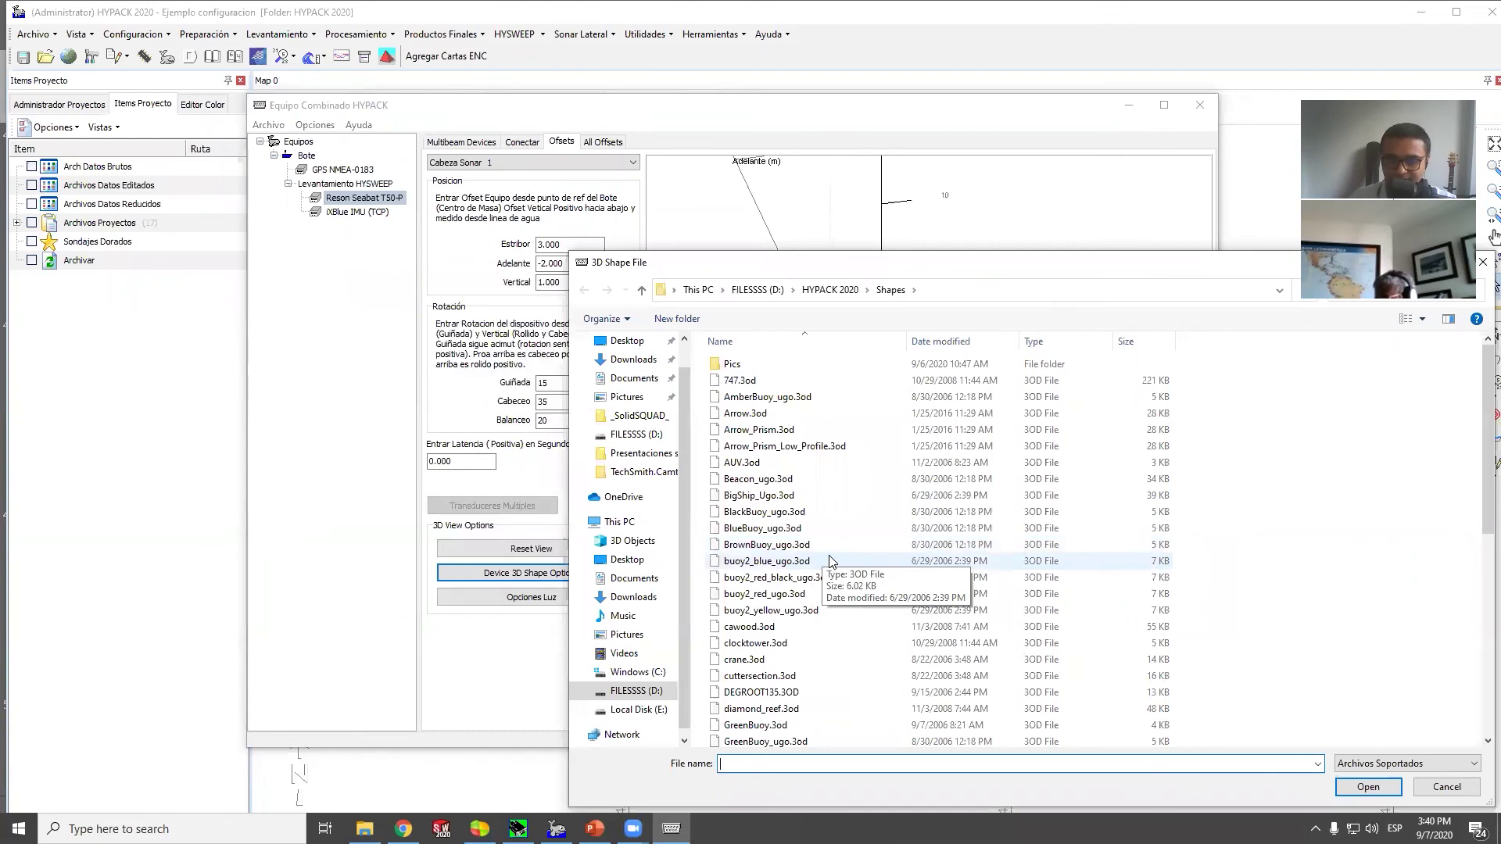
click(740, 380)
click(1357, 789)
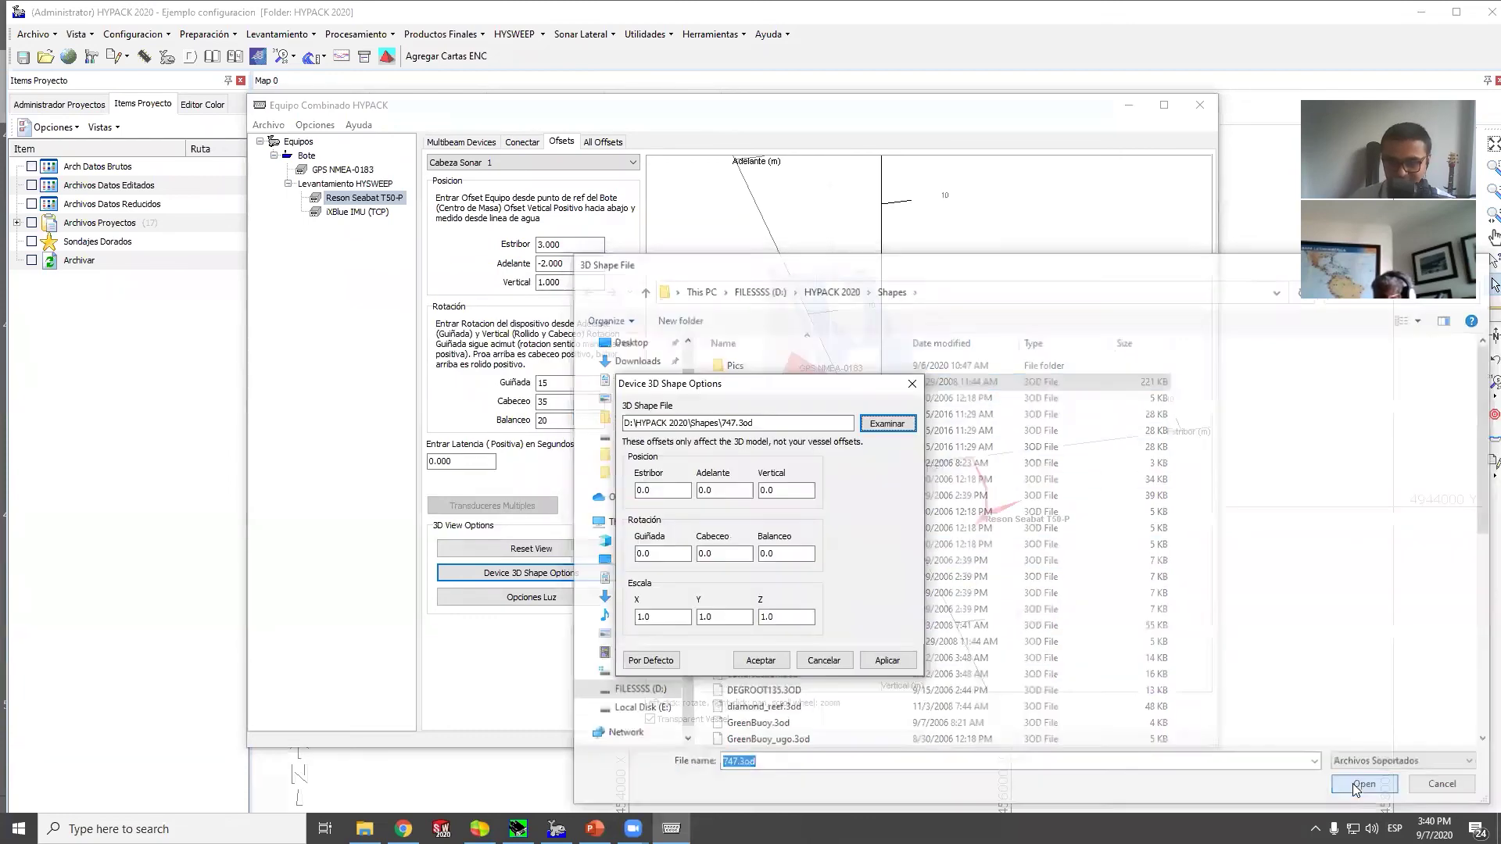
click(888, 661)
drag(782, 384, 609, 324)
click(588, 601)
drag(954, 606, 860, 578)
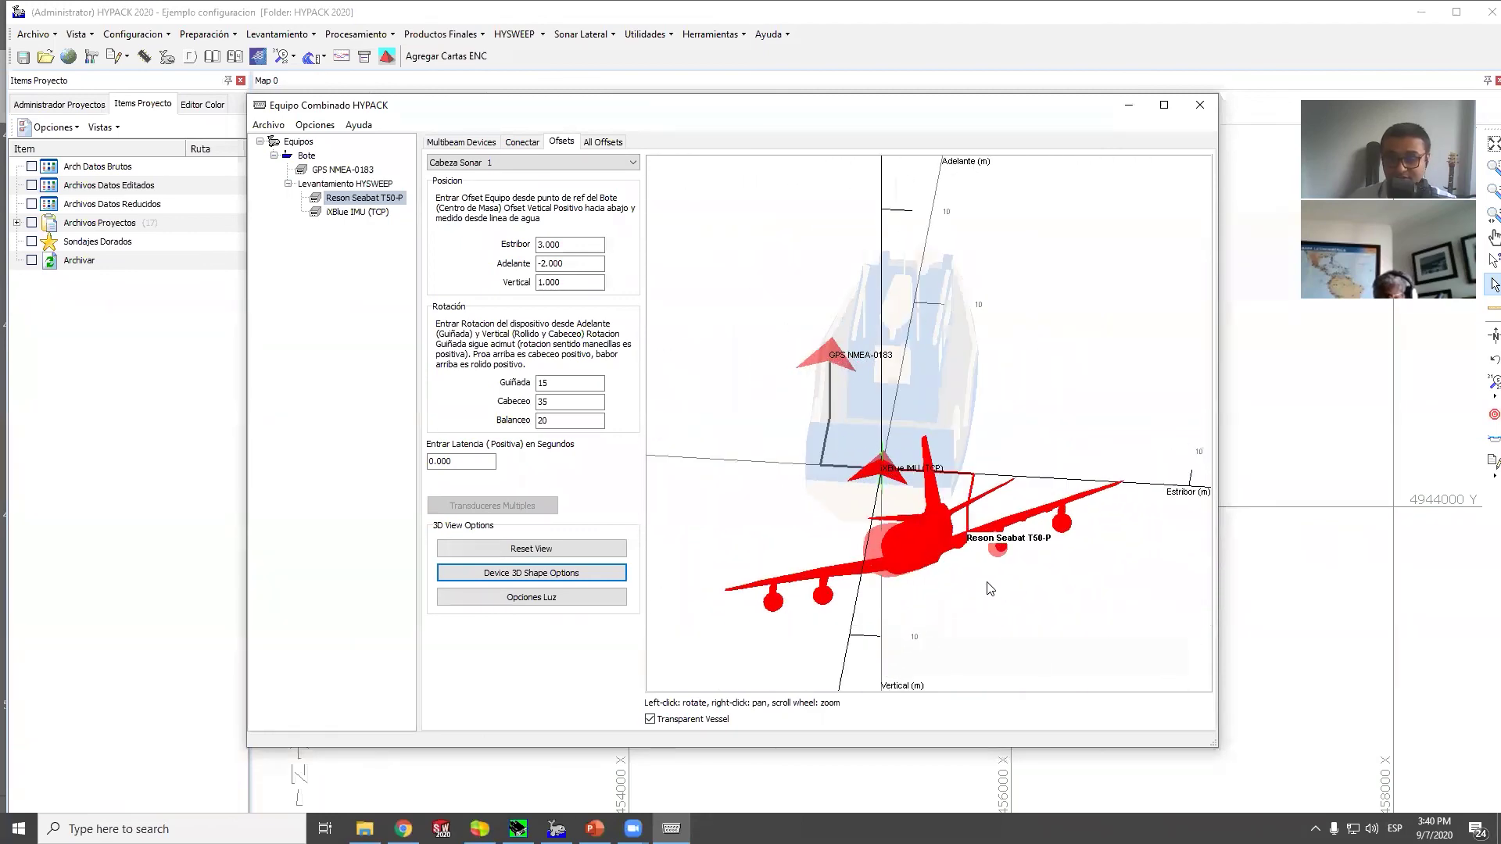
Browse the available 3D shape files, switch the Reson Seabat T50-P's shape back to Arrow.3od and accept the shape options
click(538, 573)
click(715, 365)
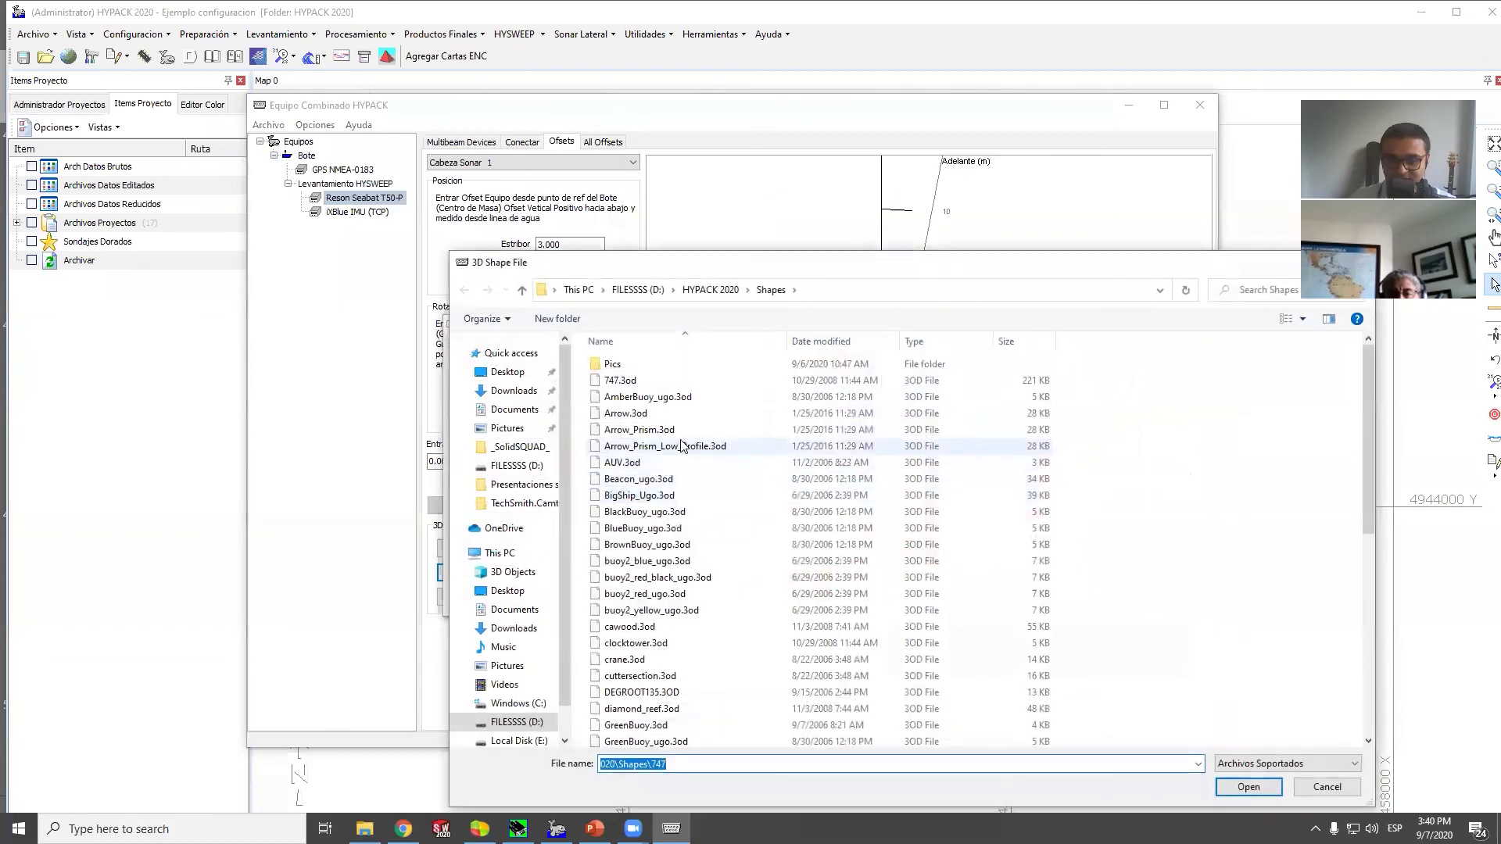
scroll(680, 583, down, 3)
scroll(682, 586, down, 3)
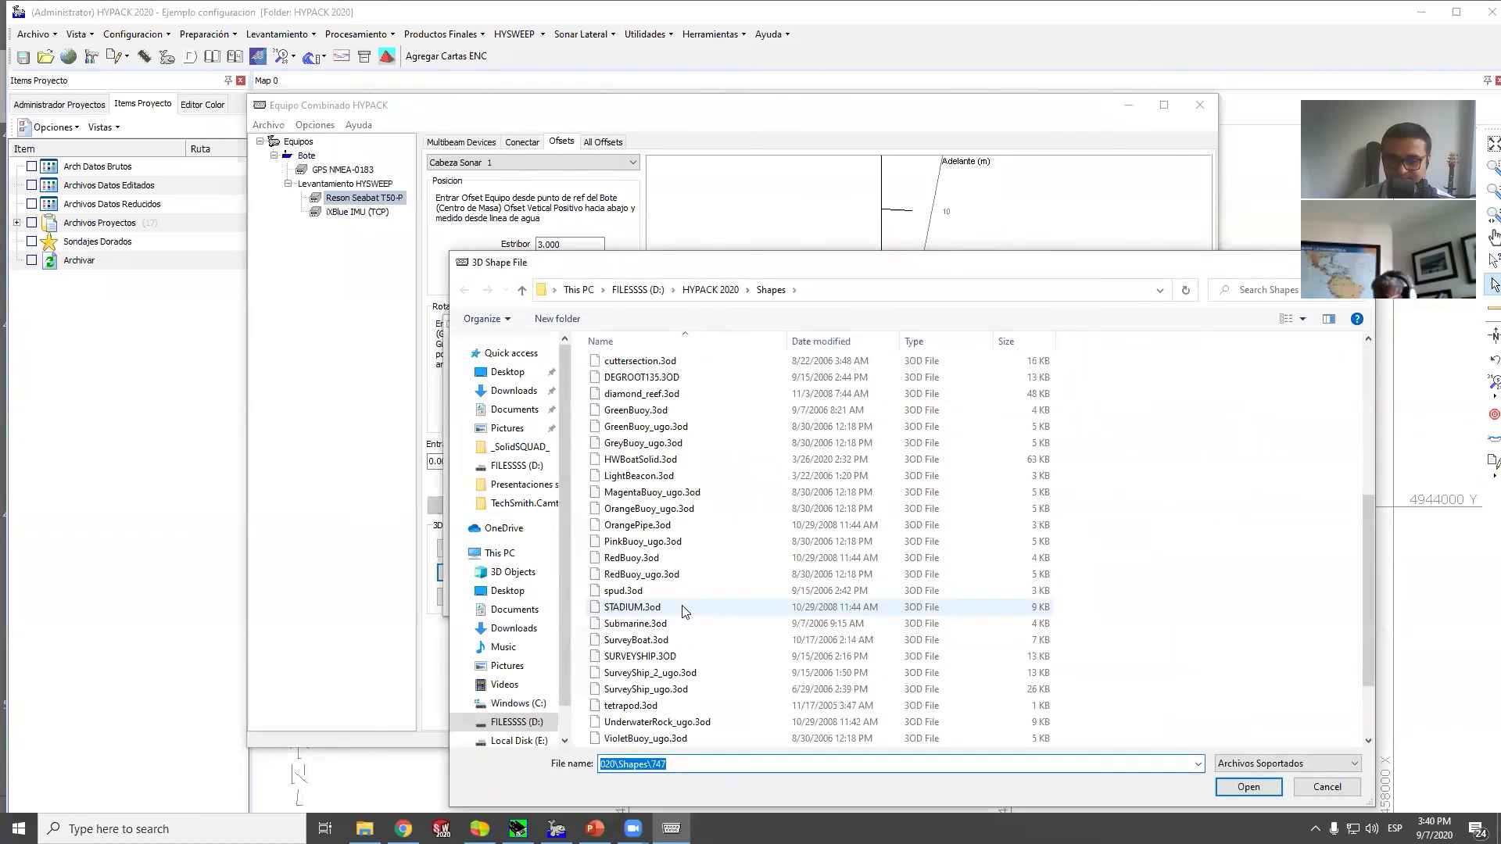
scroll(696, 587, down, 2)
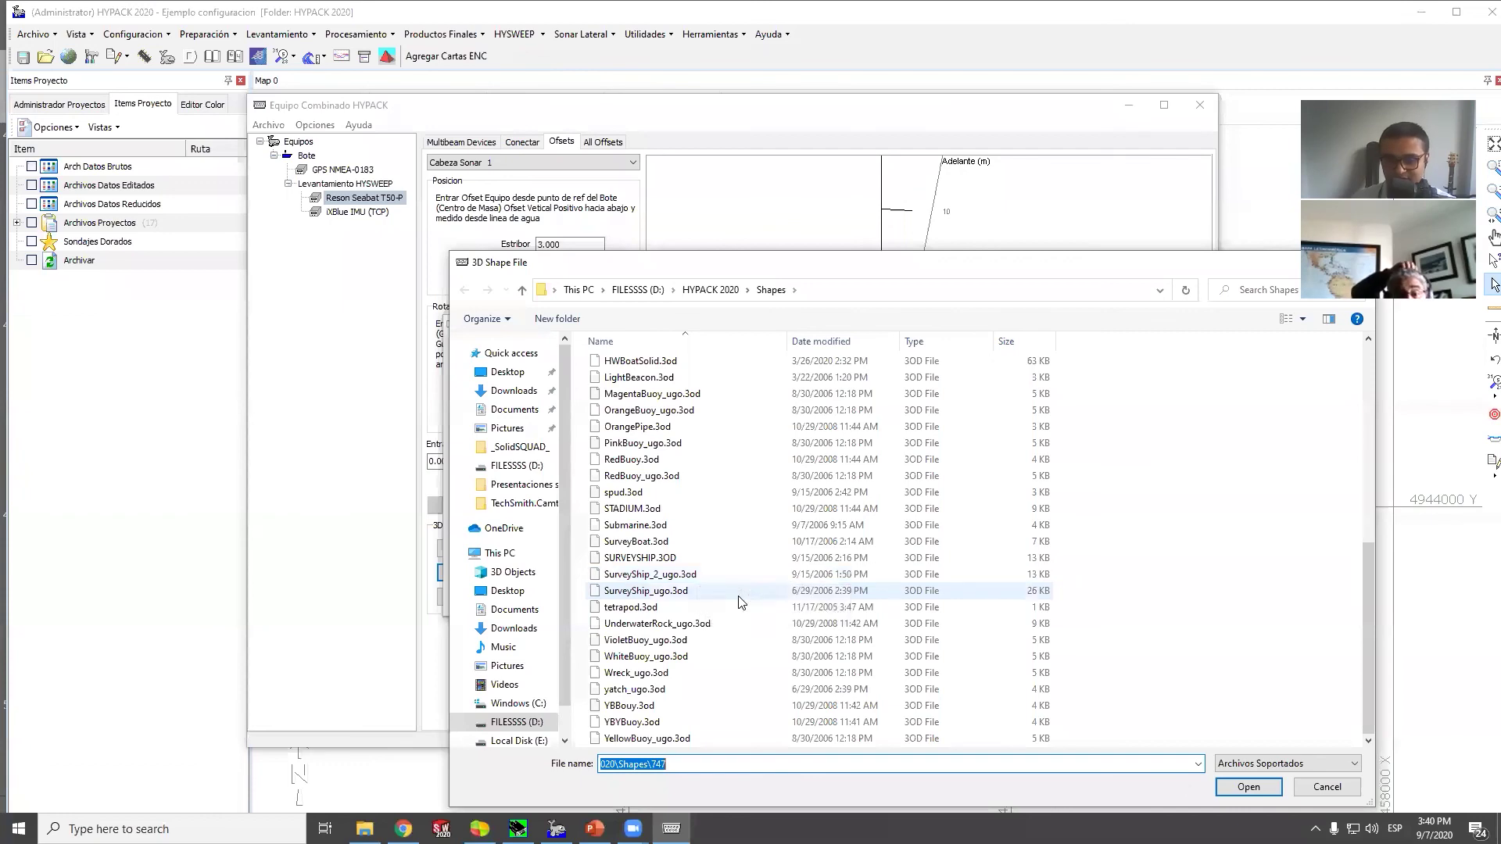
scroll(746, 611, up, 2)
scroll(743, 611, up, 6)
scroll(737, 613, down, 2)
scroll(688, 540, up, 2)
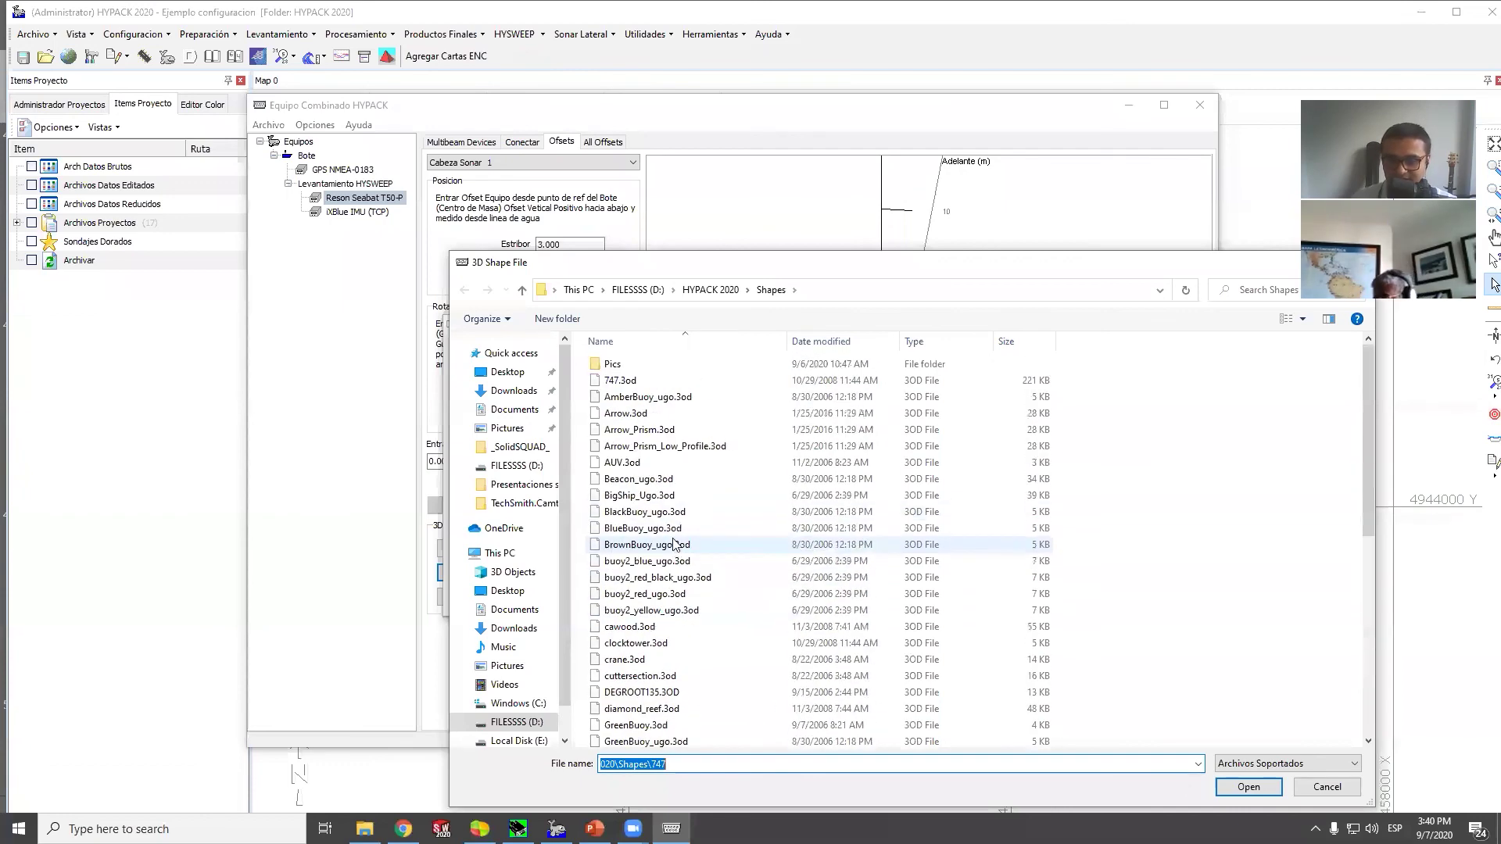
click(629, 413)
click(1248, 788)
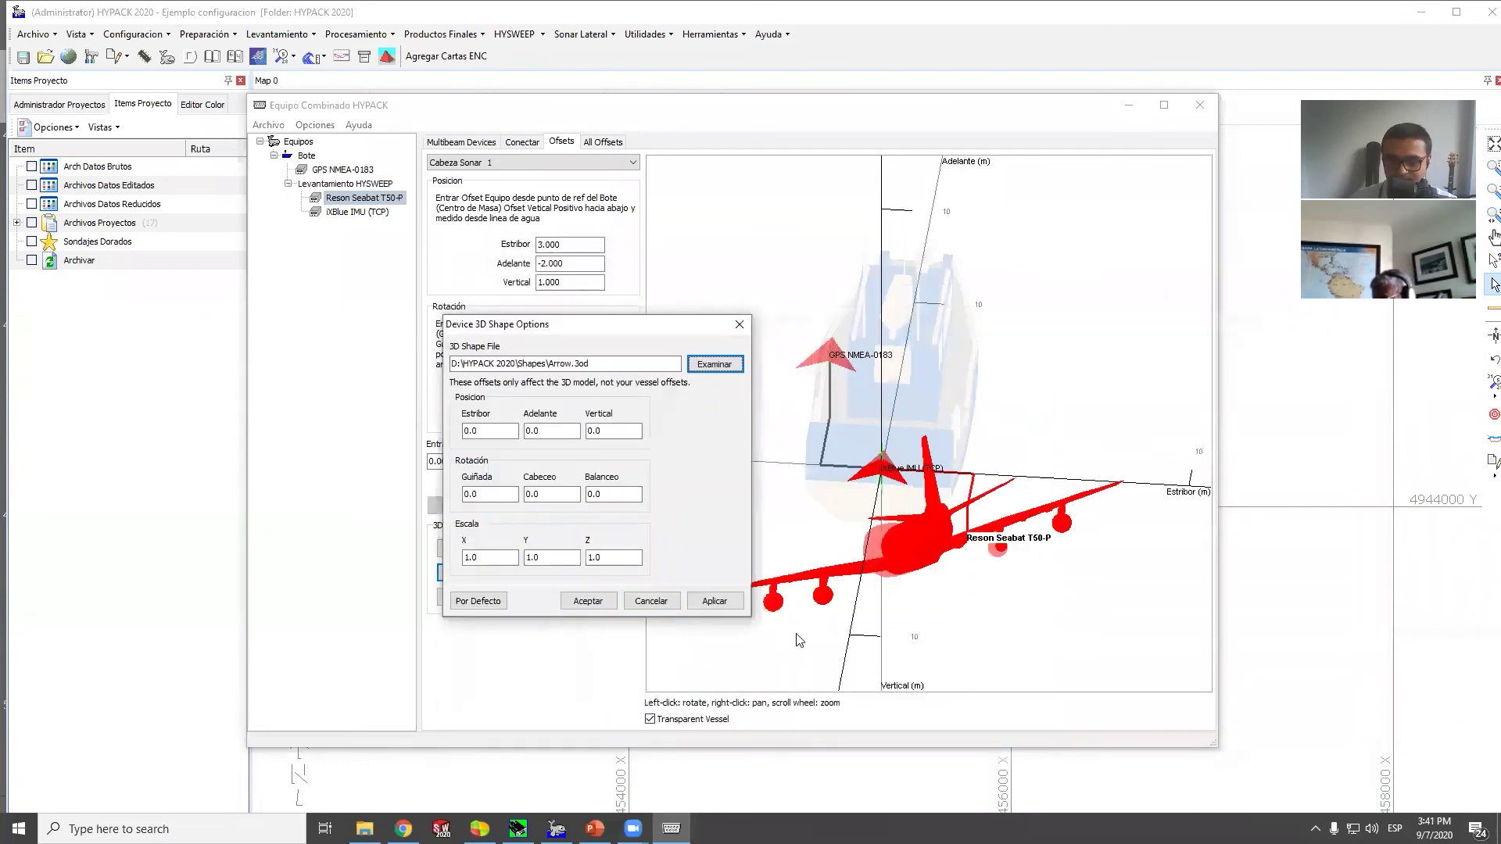
click(710, 602)
click(589, 603)
Inspect the Reson Seabat T50-P's arrow around the boat and review the combined list of all device offsets
drag(665, 609, 843, 609)
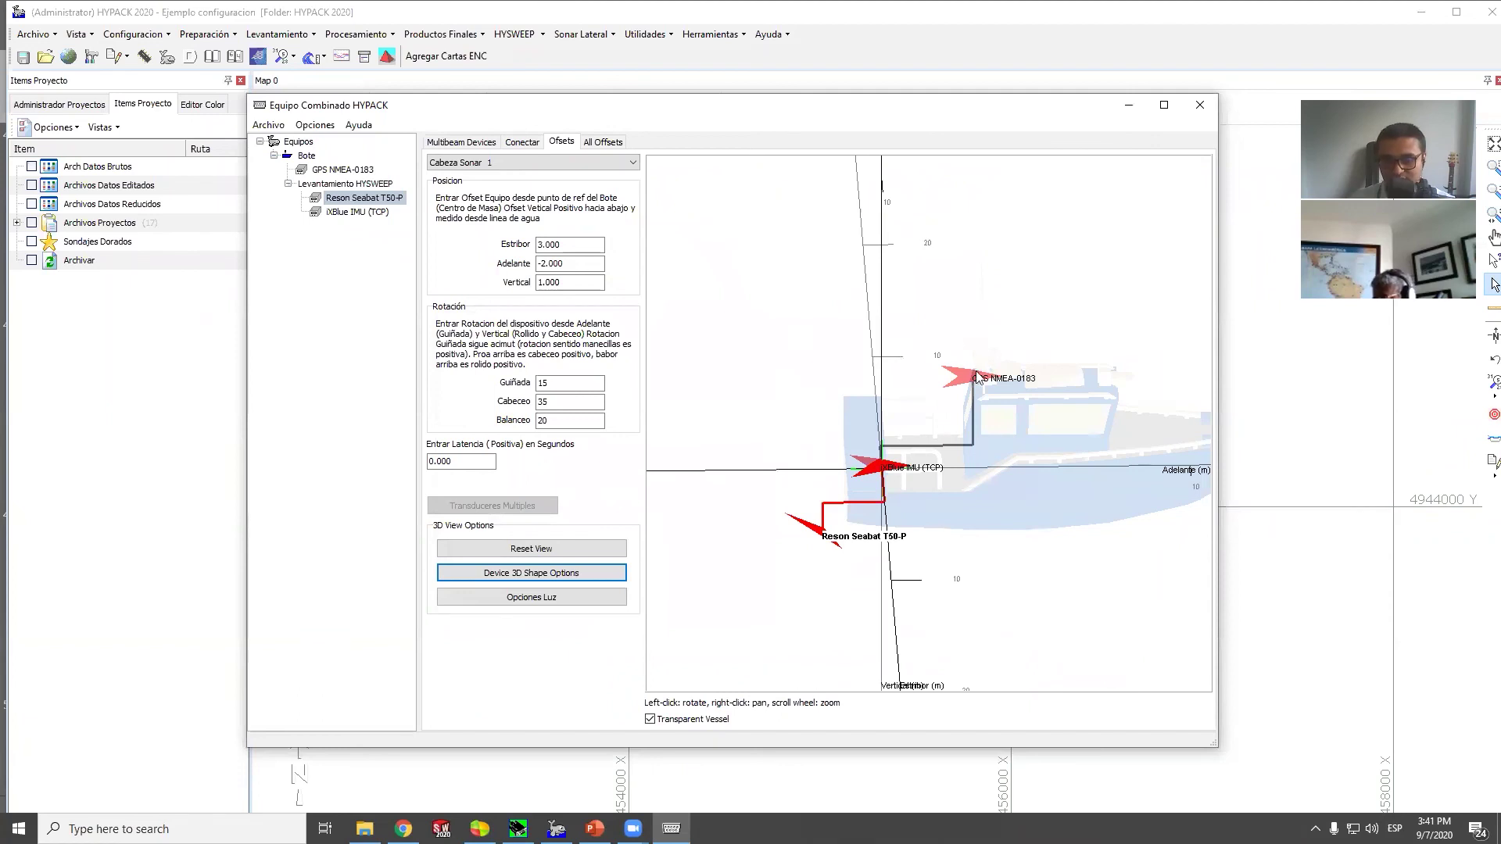
drag(1019, 478, 982, 568)
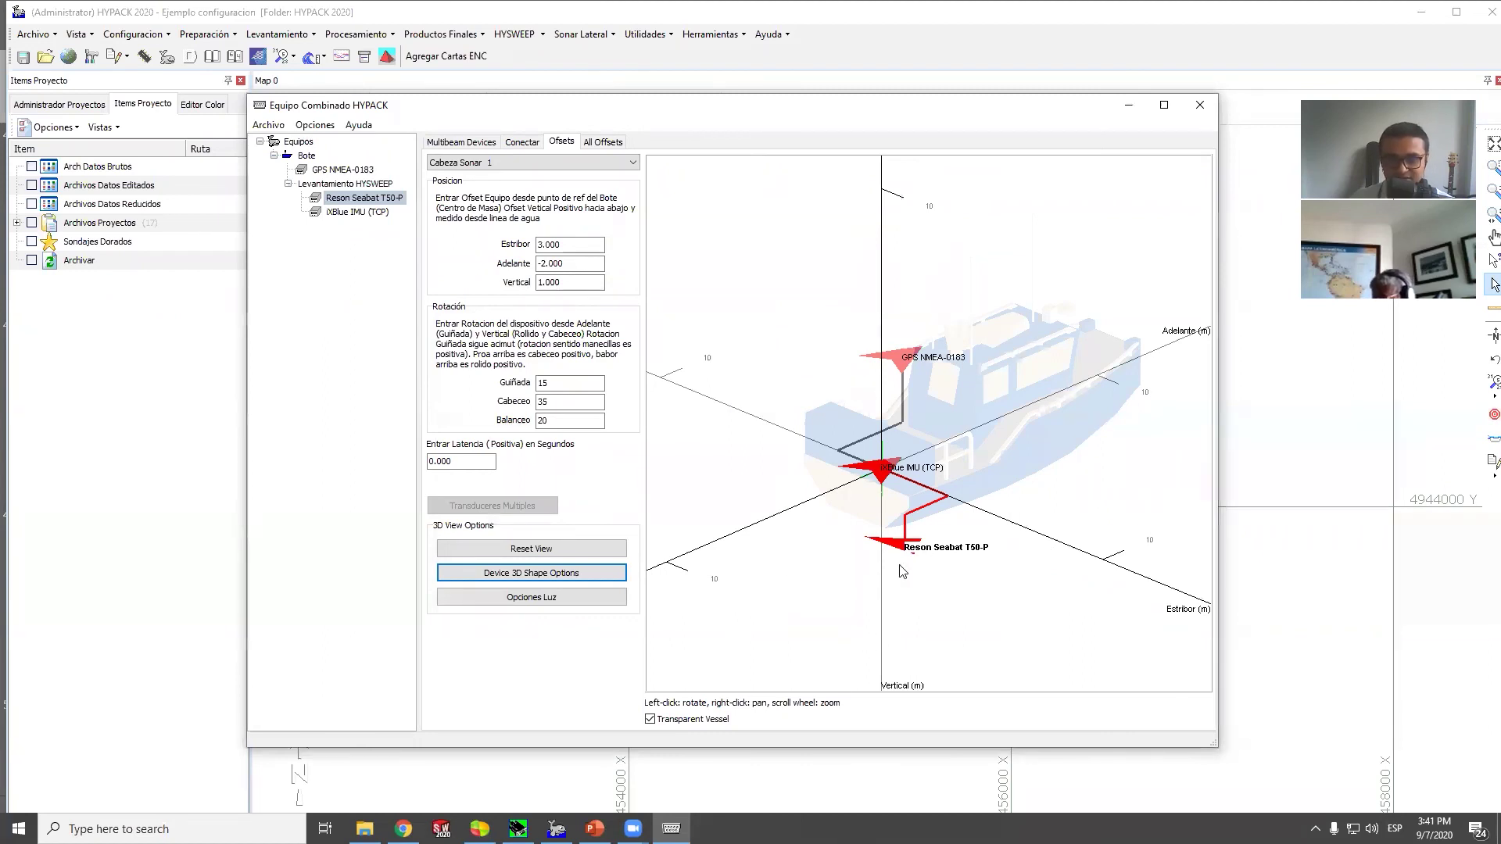
click(604, 143)
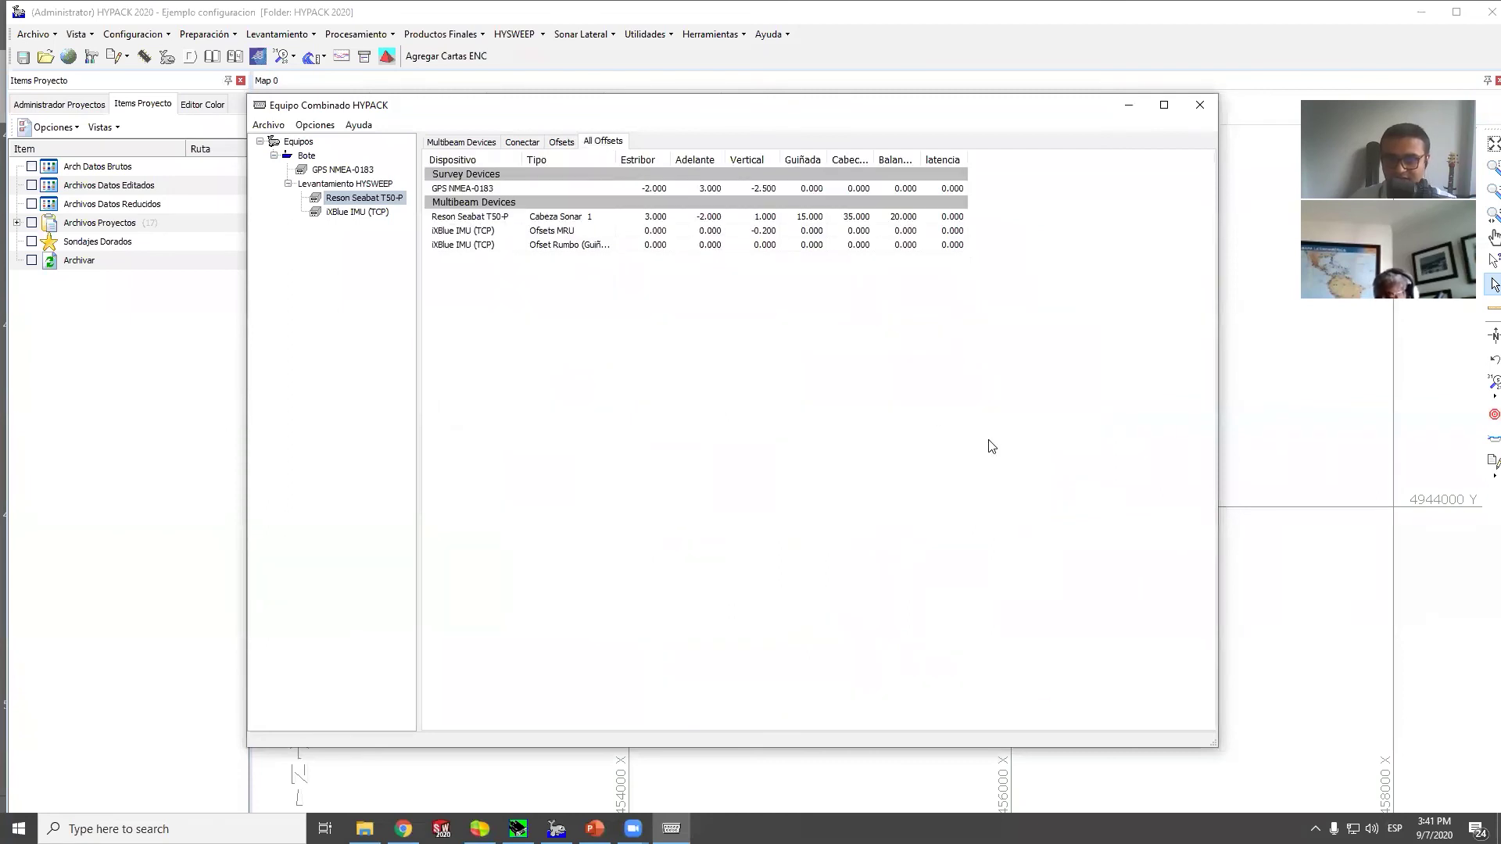